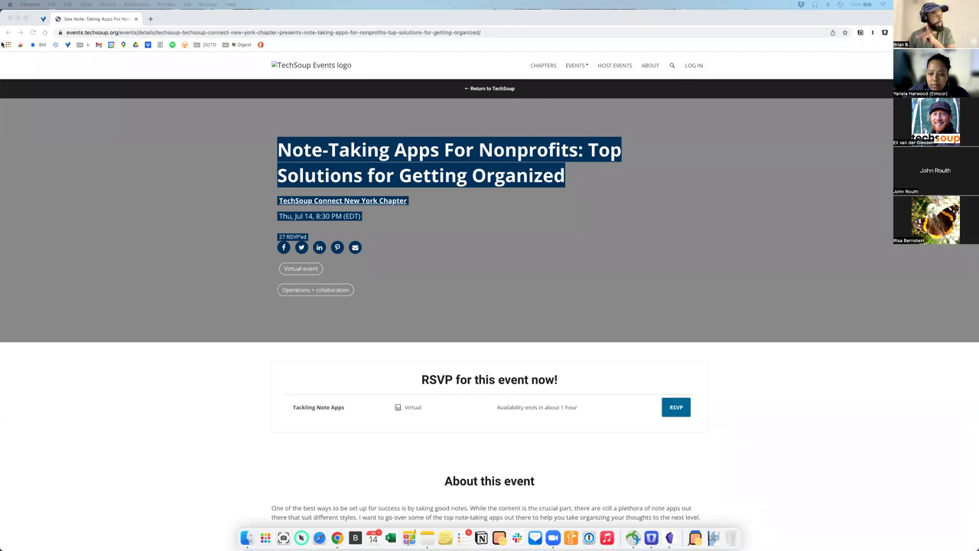
Bring Obsidian in front of the browser and maximize it over the Notes Presentations list
key(super+Tab)
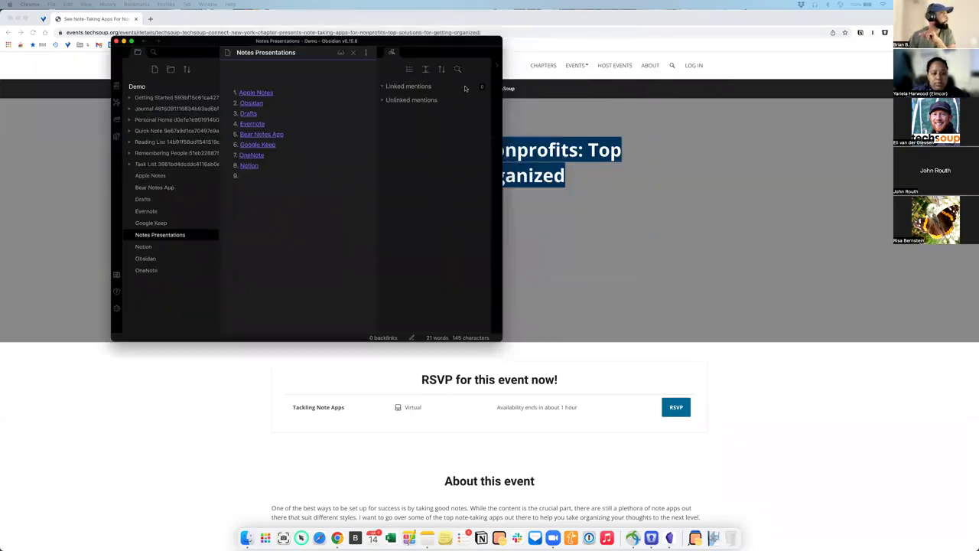
drag(557, 377, 729, 430)
key(ctrl+alt+Return)
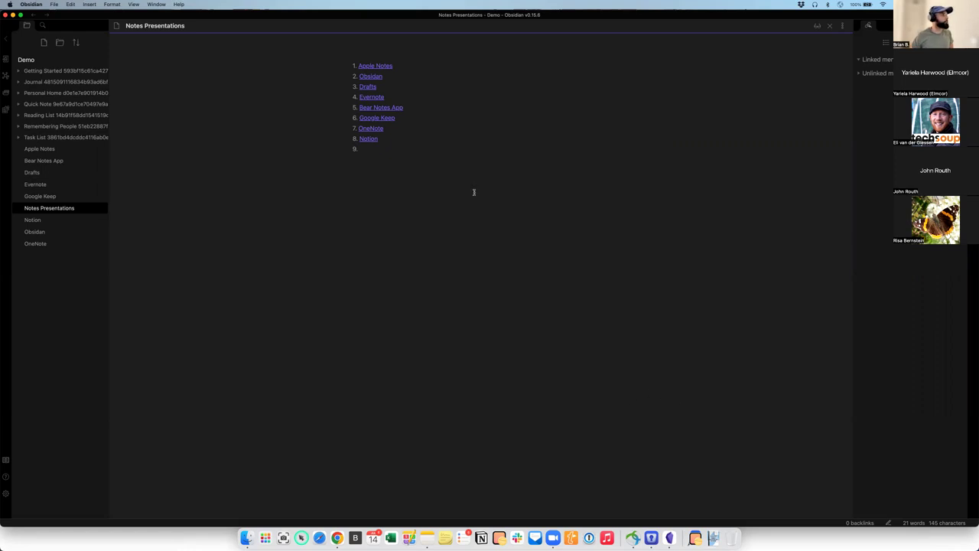
Open the Apple Notes note from Notes Presentations and begin zooming in on its text
click(394, 67)
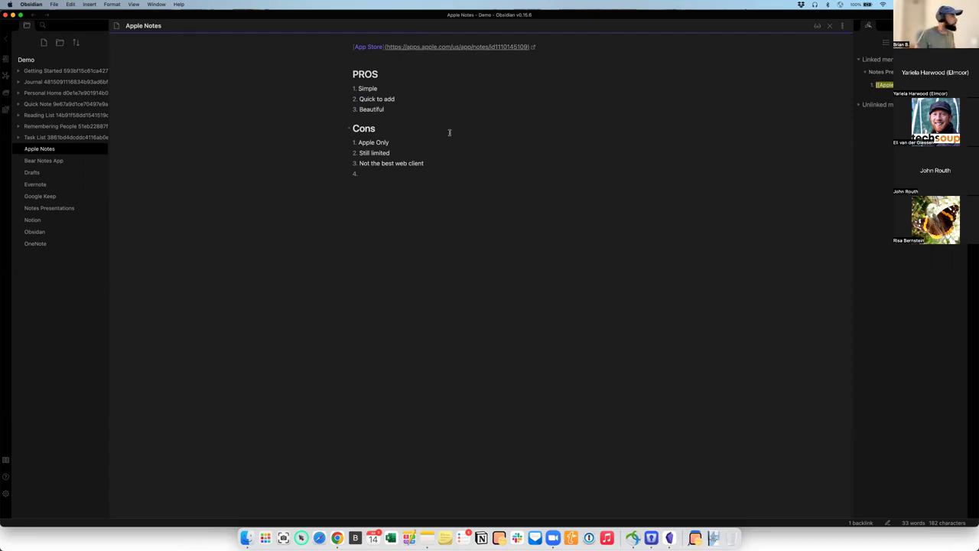
scroll(443, 176, up, 10)
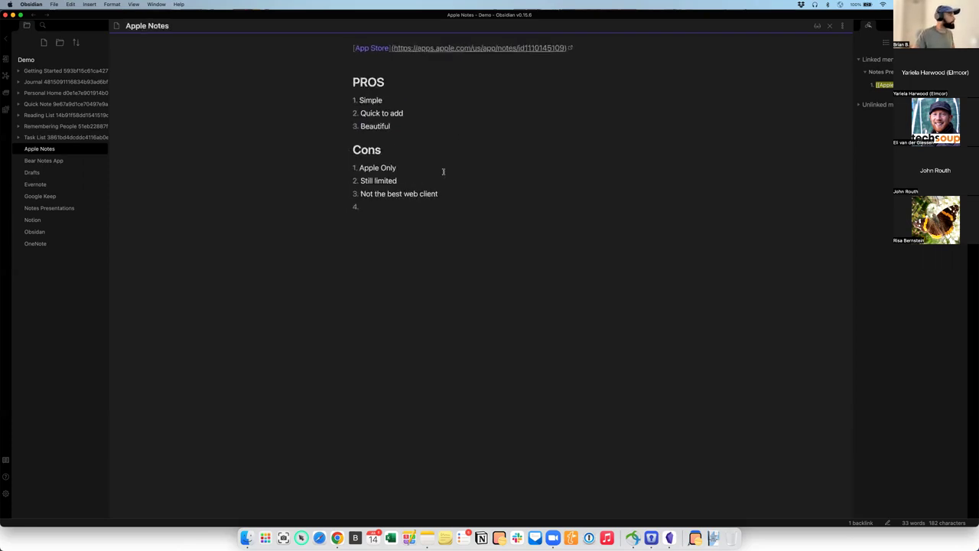
Zoom further into the Apple Notes note until its pros and cons read large
scroll(443, 172, up, 3)
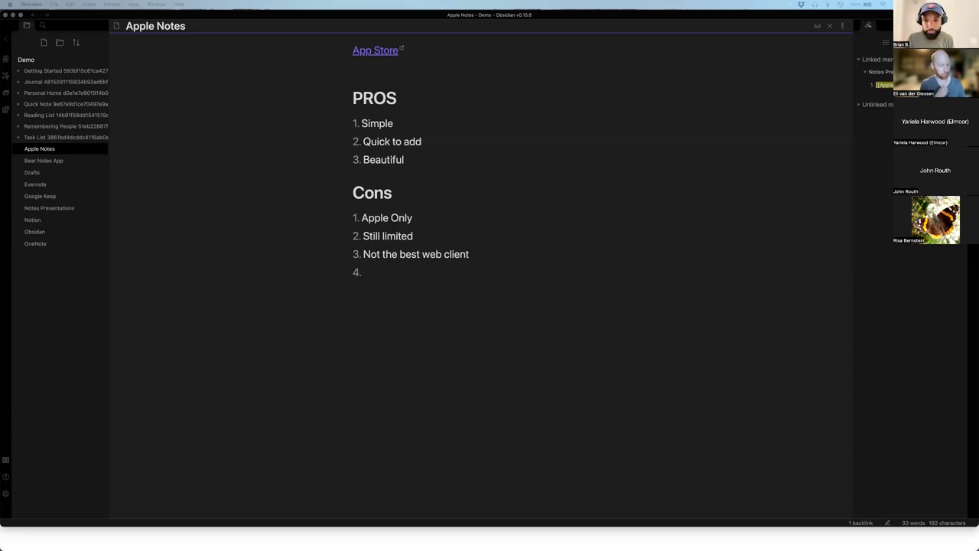
Switch to Apple Notes, maximize it, and create a new empty note in Notes
key(super+Tab)
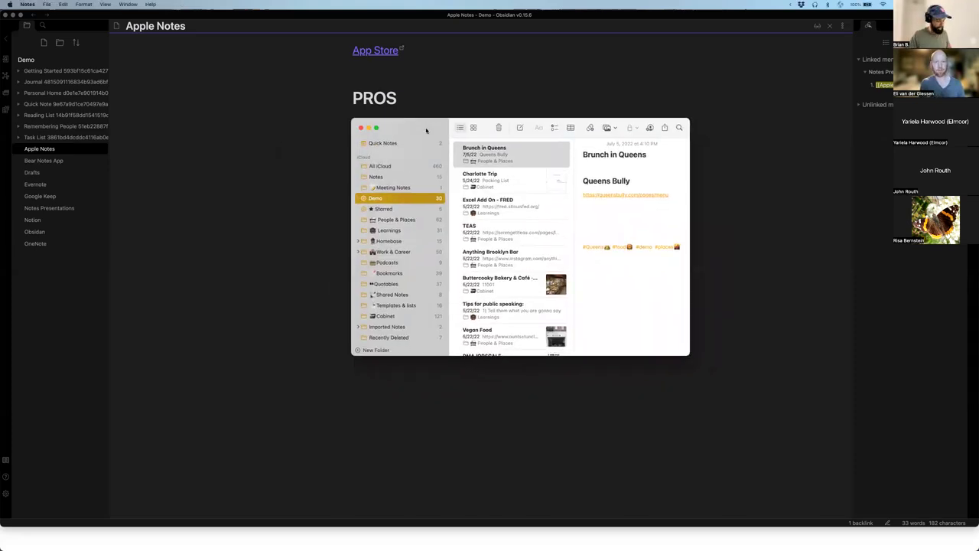
double_click(426, 130)
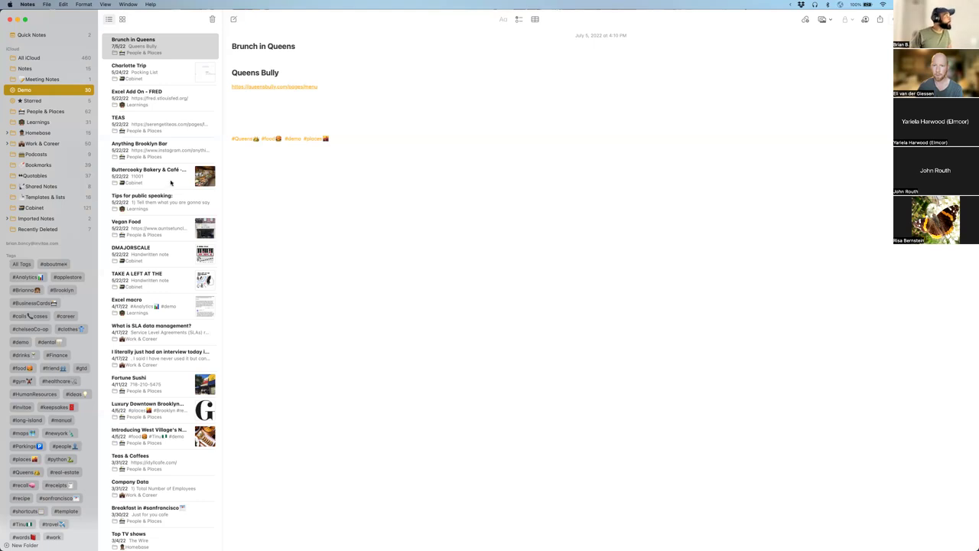
key(super+n)
drag(269, 20, 275, 63)
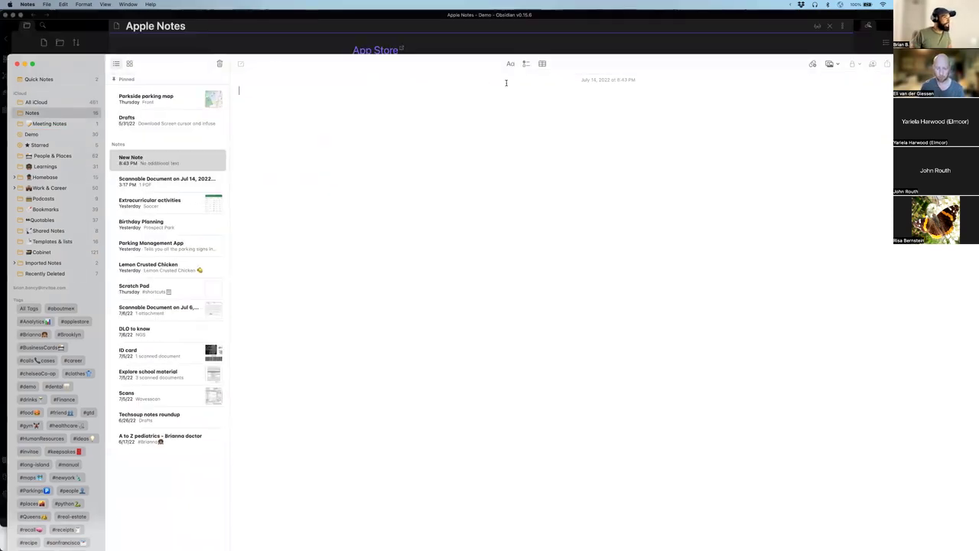
Add an iPhone scan of the handwritten list to the new note via Scan Documents
drag(788, 52, 782, 38)
click(832, 50)
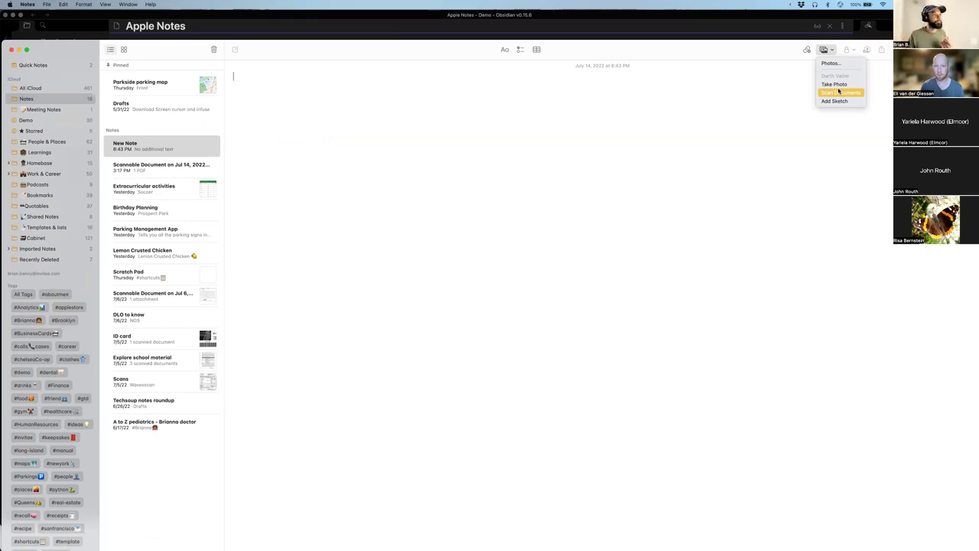
click(838, 90)
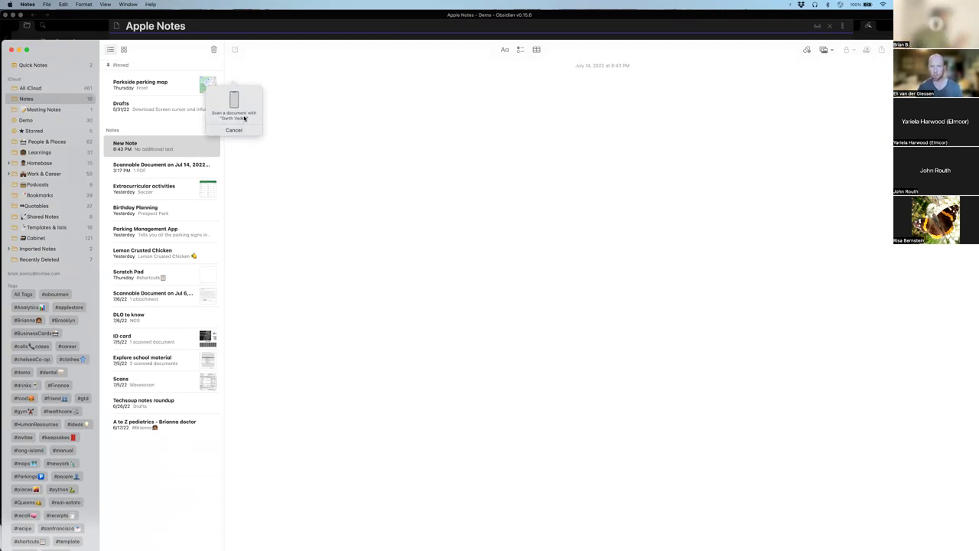
click(326, 141)
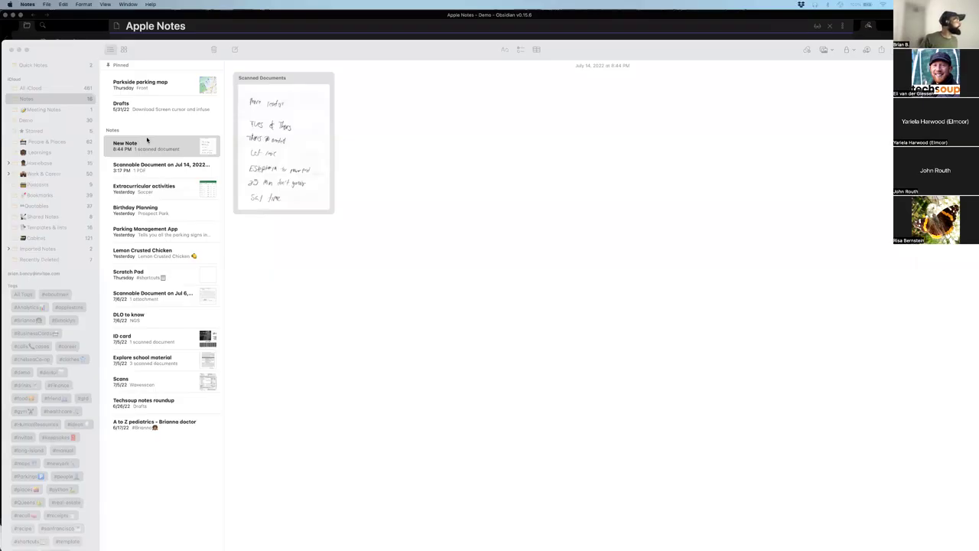
click(148, 140)
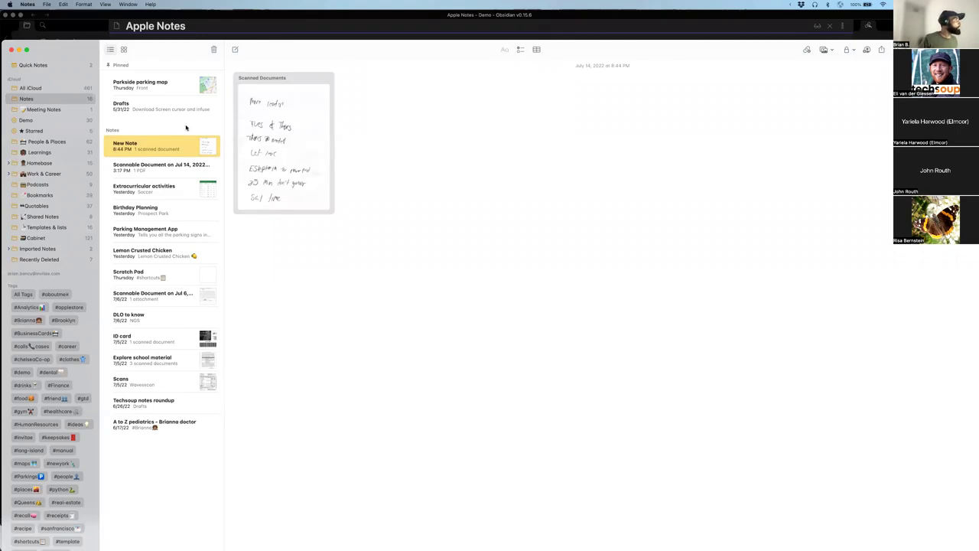
Create a second new note holding another iPhone scan of the handwritten list
click(235, 50)
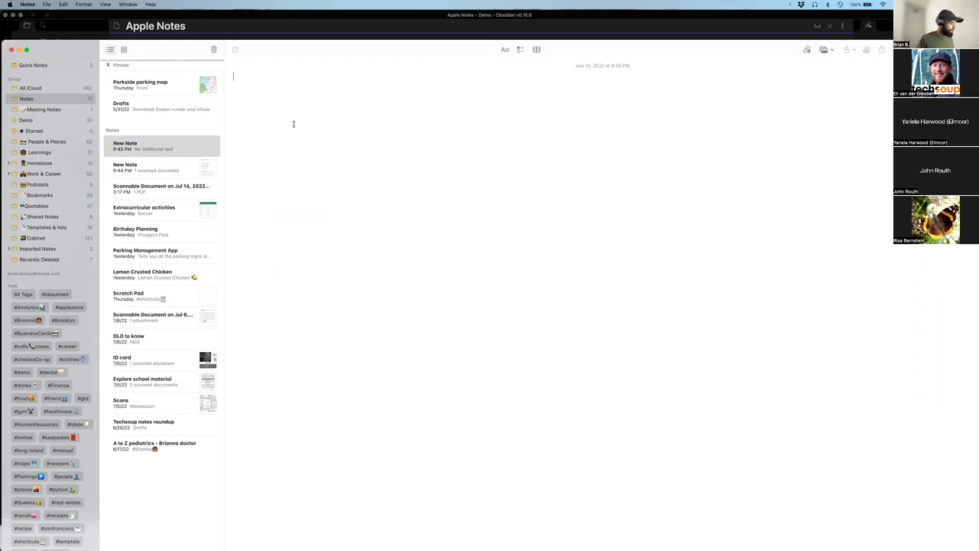
click(823, 50)
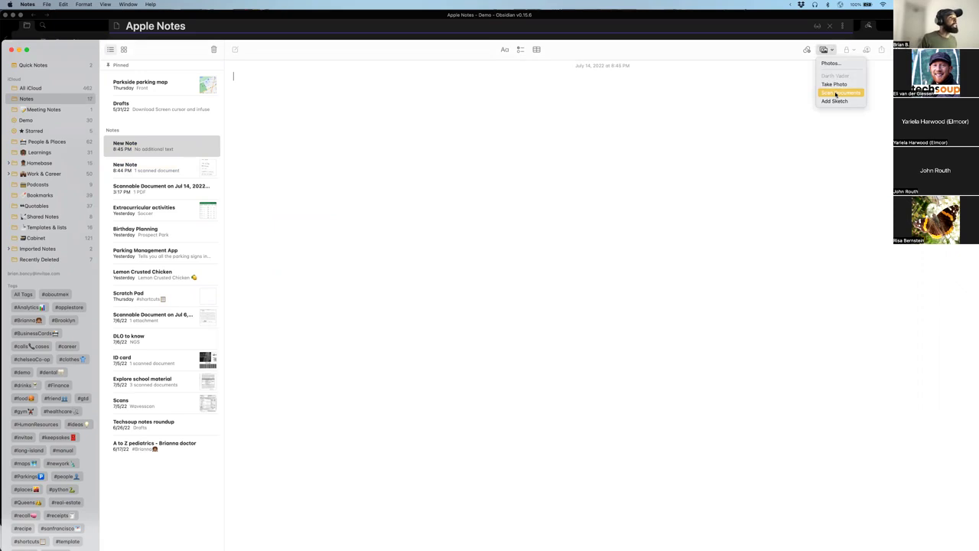
click(835, 92)
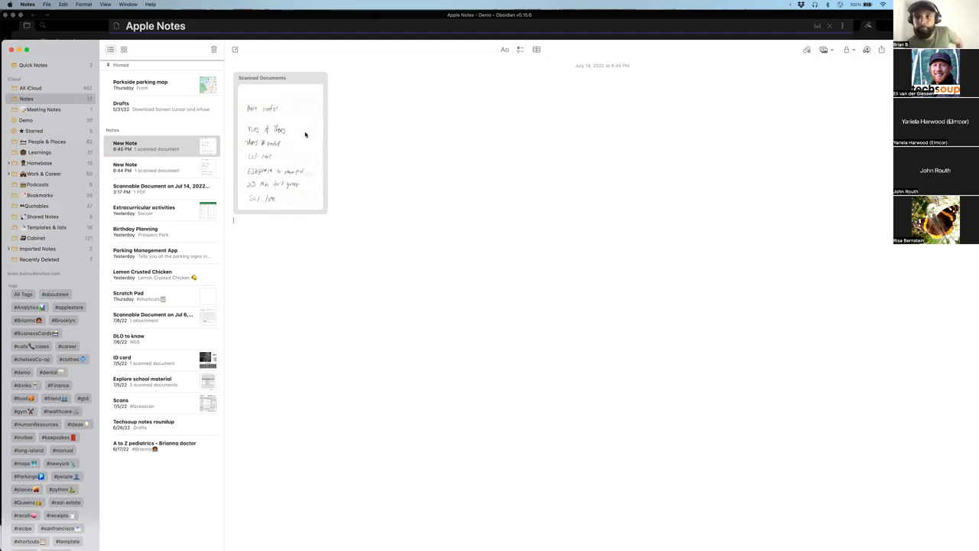
click(387, 145)
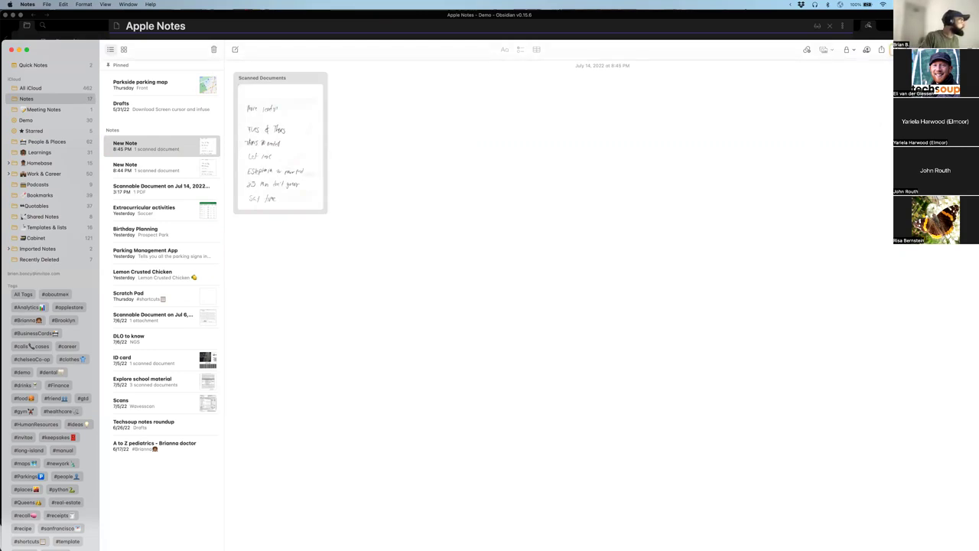
Open the Process note from search, show the Demo folder, then close Apple Notes
click(35, 483)
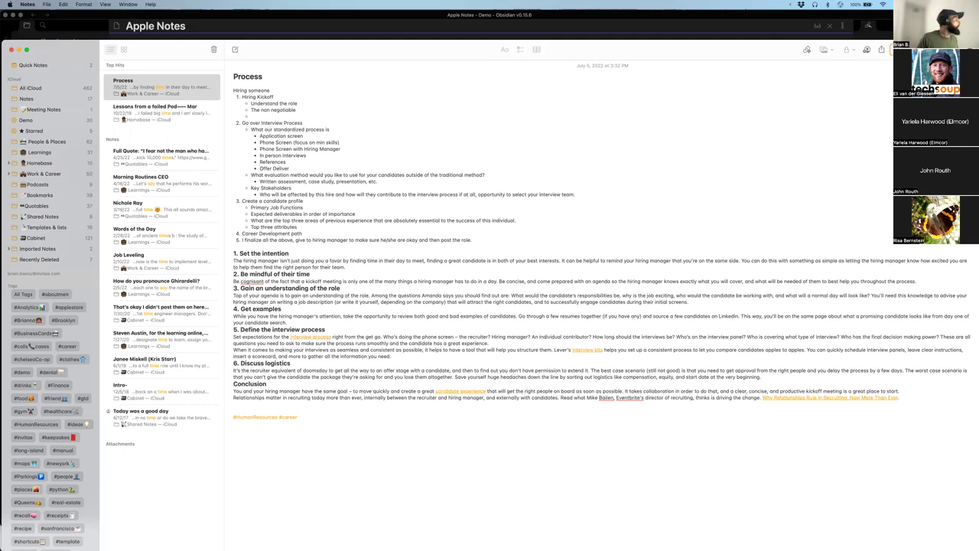
key(Escape)
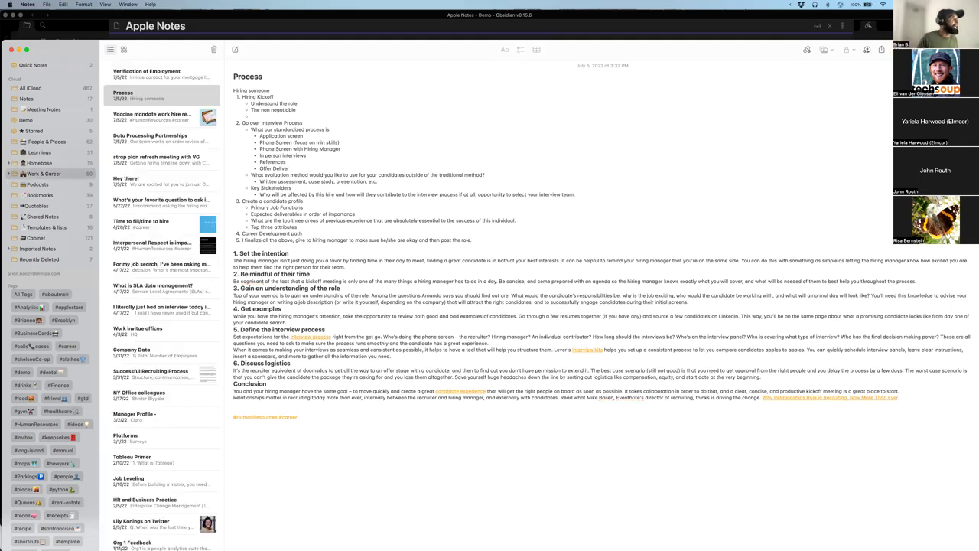
click(29, 120)
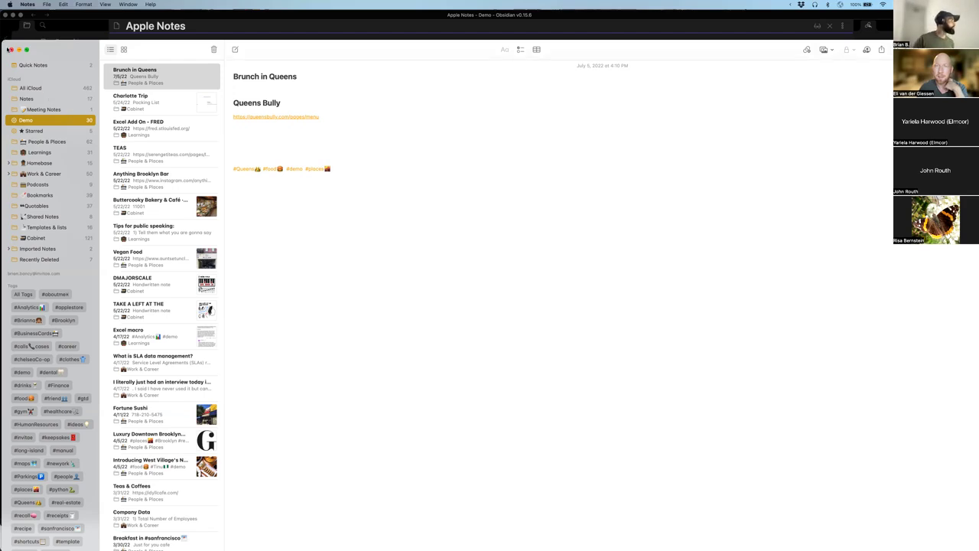
click(11, 50)
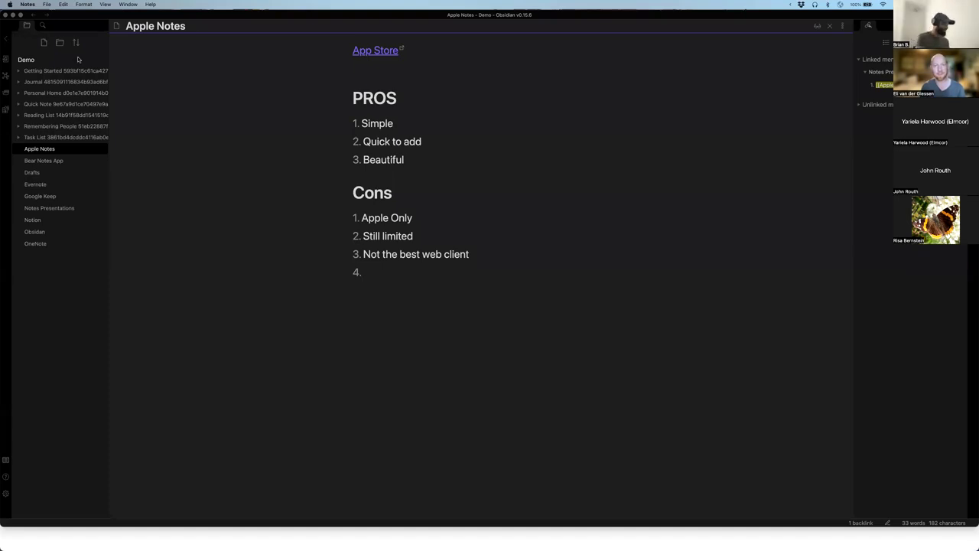
Open the Google Keep note in reading view and follow its link to Google Play
click(113, 78)
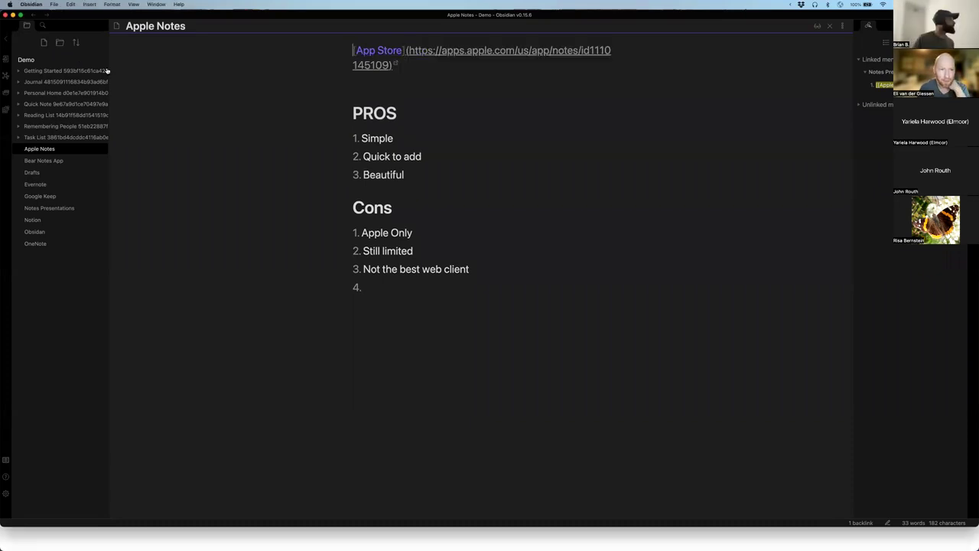
click(34, 15)
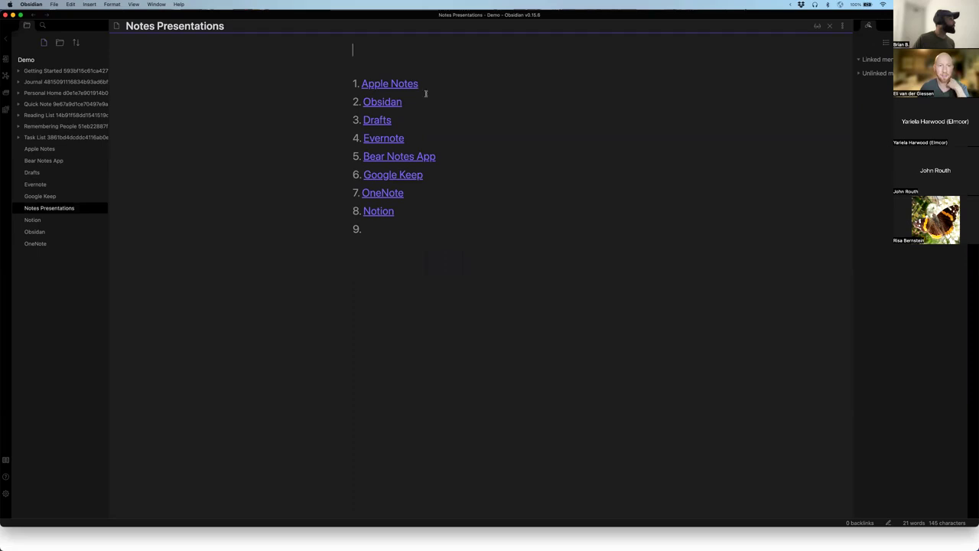
click(381, 180)
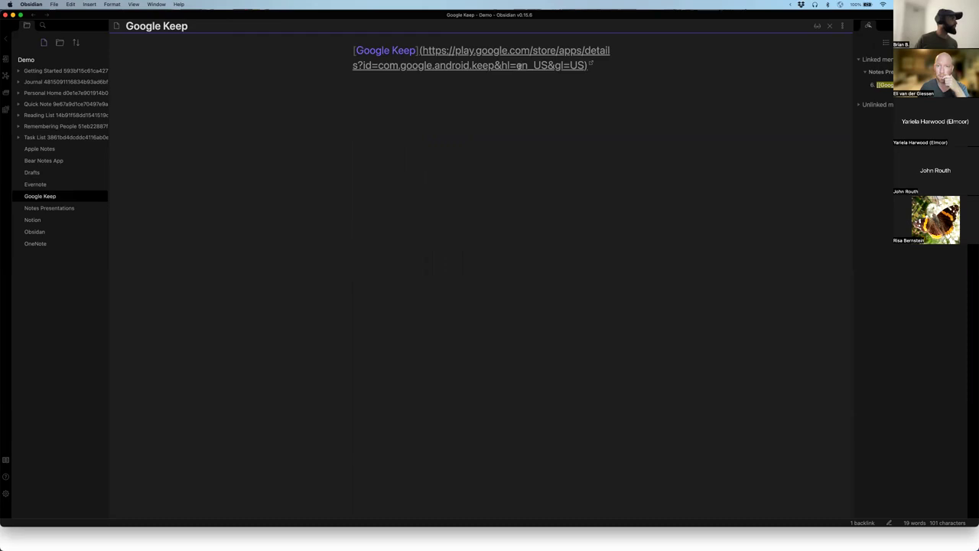
click(817, 25)
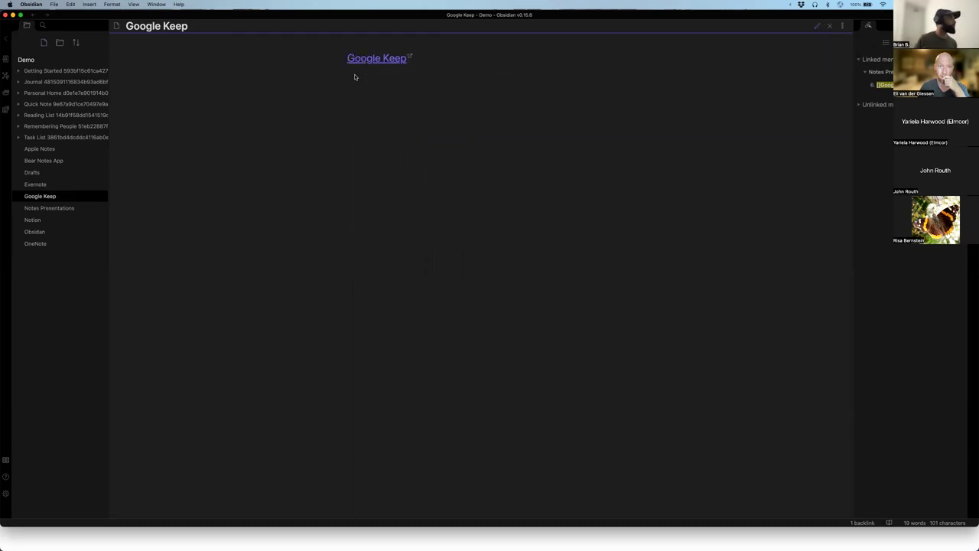
click(360, 59)
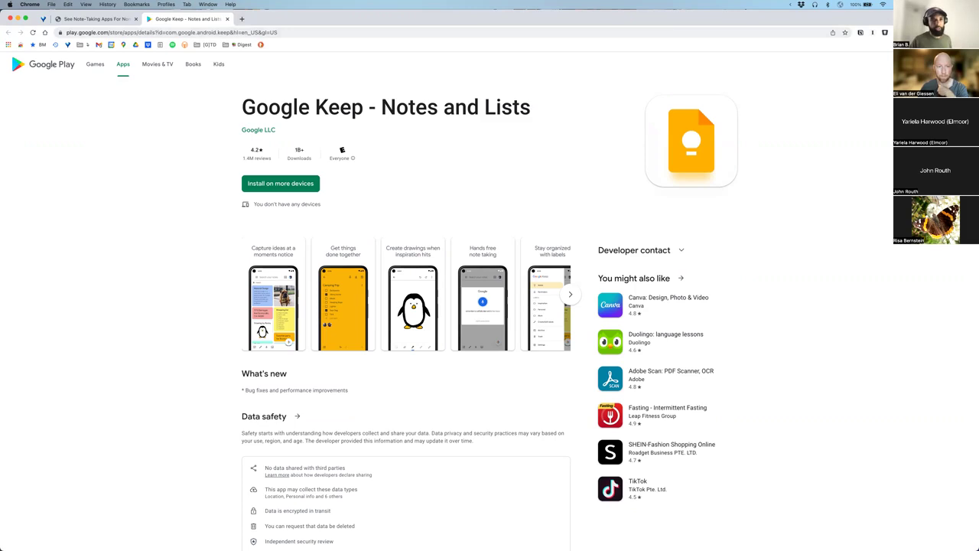
Bring the Chrome window running the Google Keep web app to the front
click(51, 4)
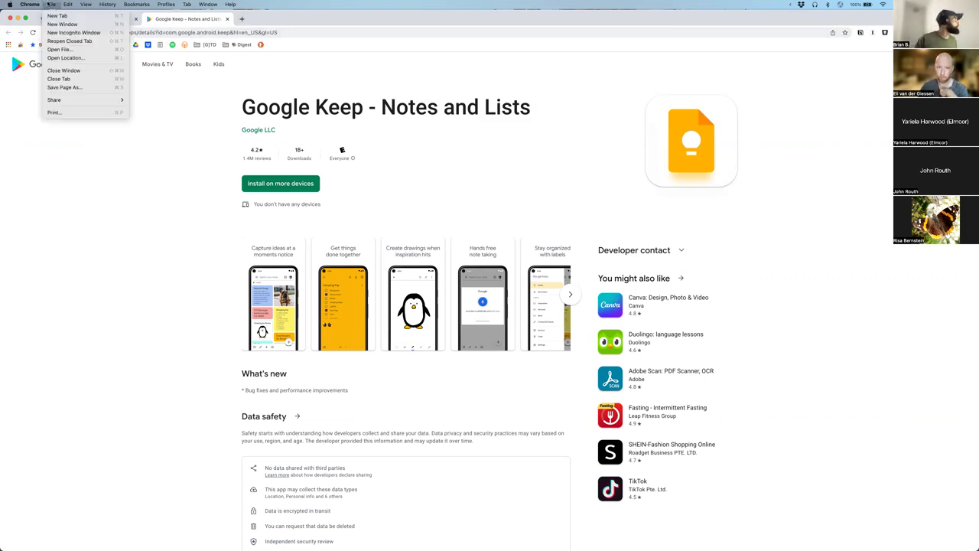
key(Escape)
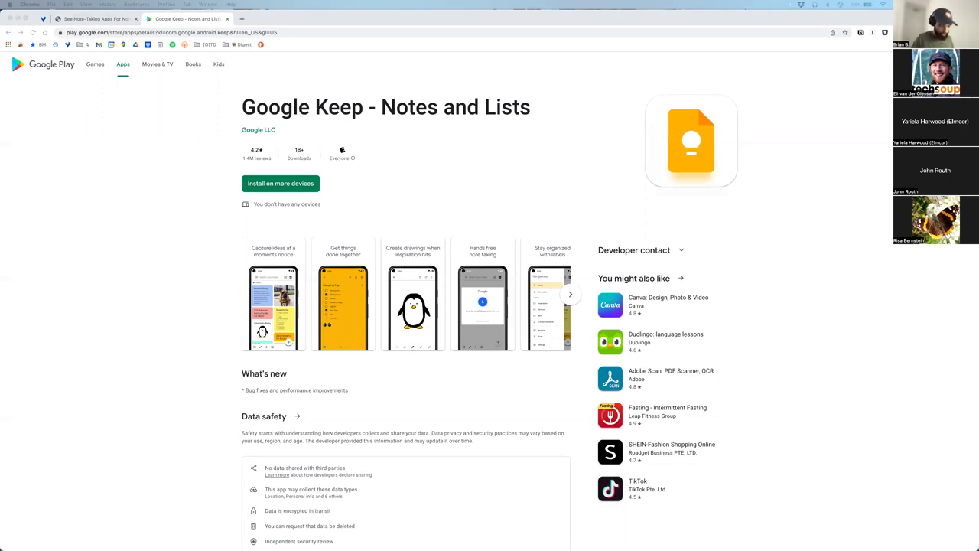
key(super+Tab)
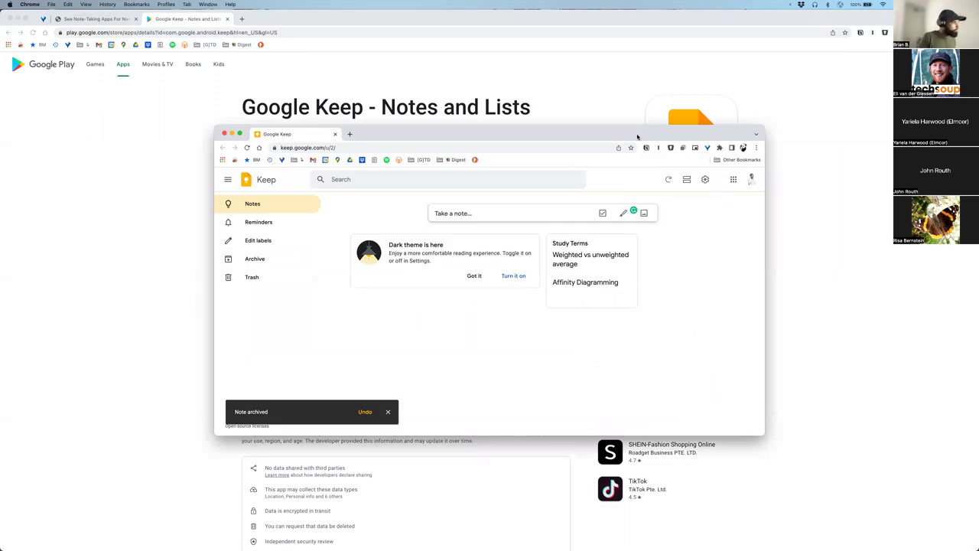
Maximize Keep, turn on the dark theme, and start a note titled 'Grocery List'
double_click(637, 137)
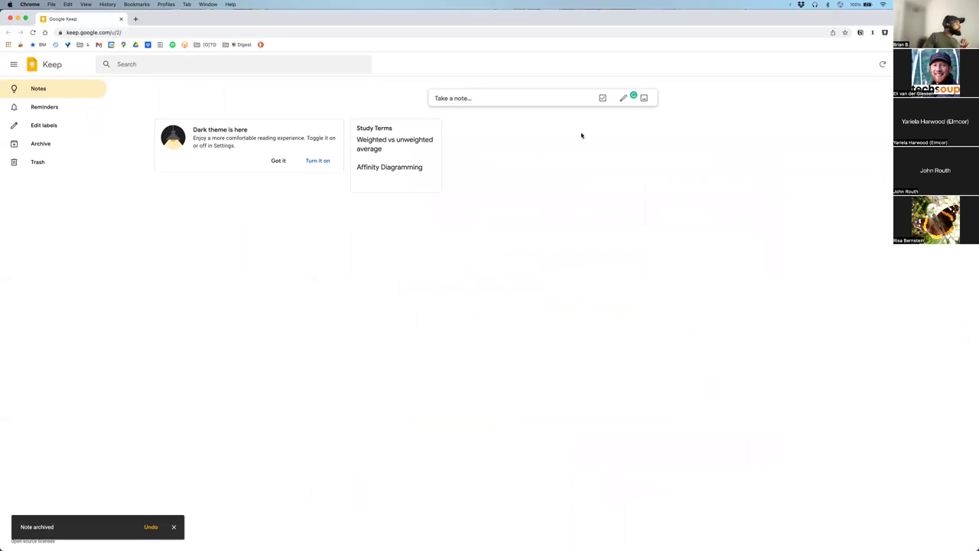
click(318, 161)
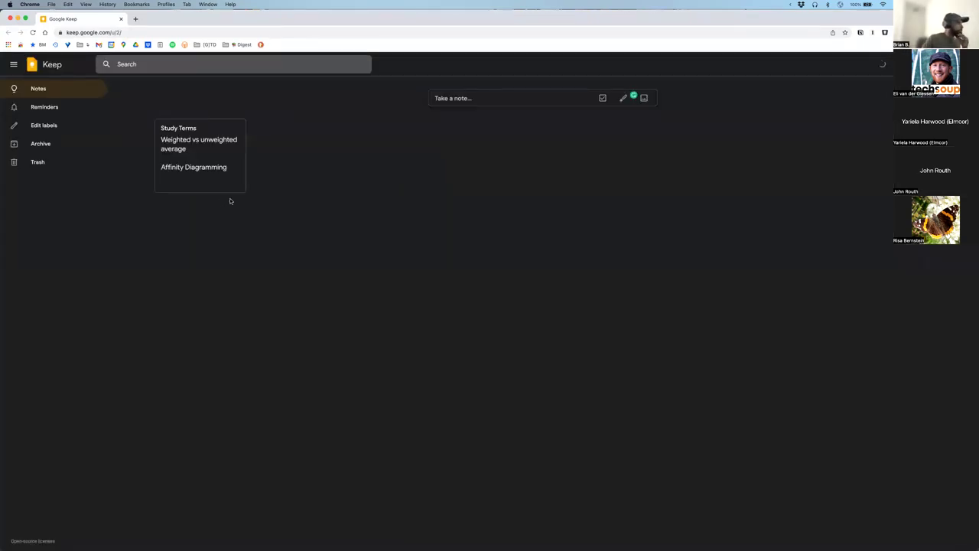
click(489, 98)
click(454, 100)
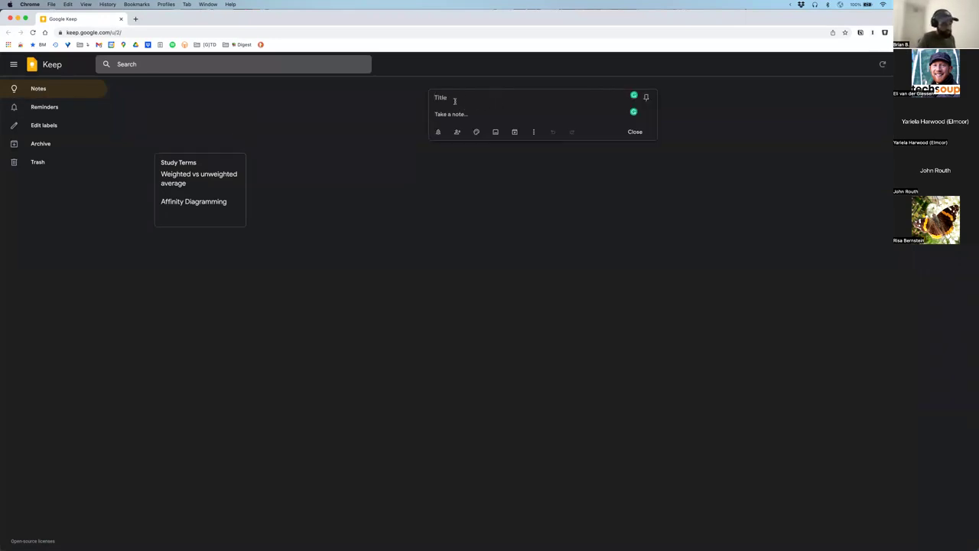
text(G)
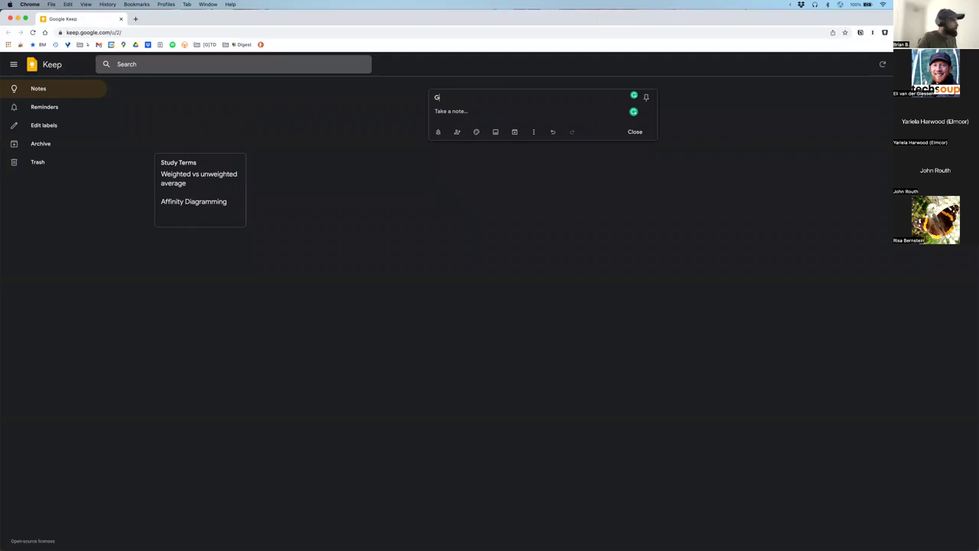
text(rocery List)
Make the note a checklist with Grapes and Apple, and tick Grapes off
click(452, 114)
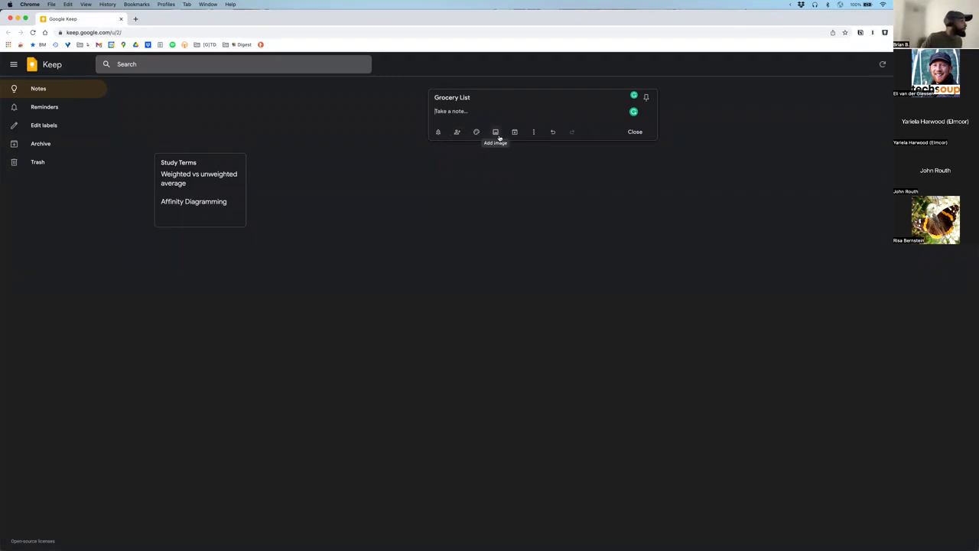
click(533, 132)
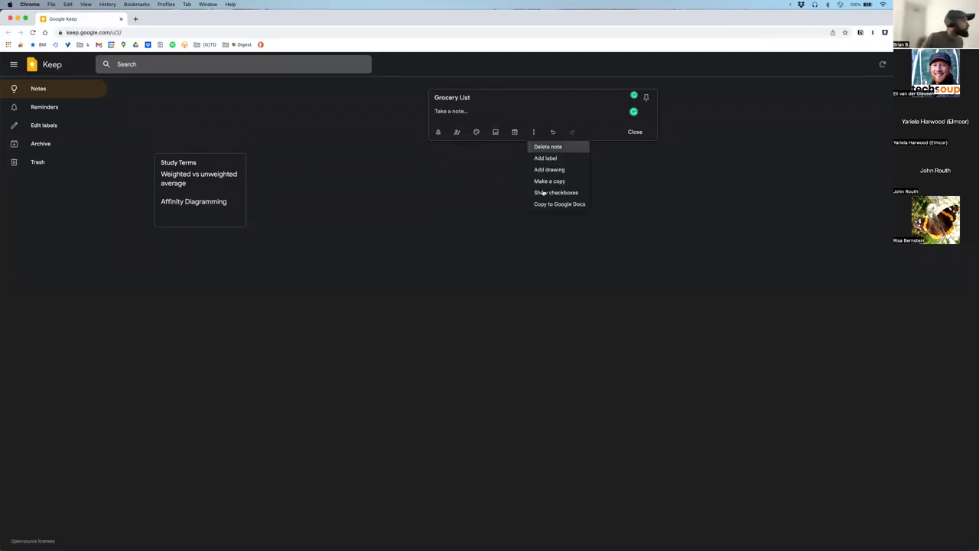
click(548, 193)
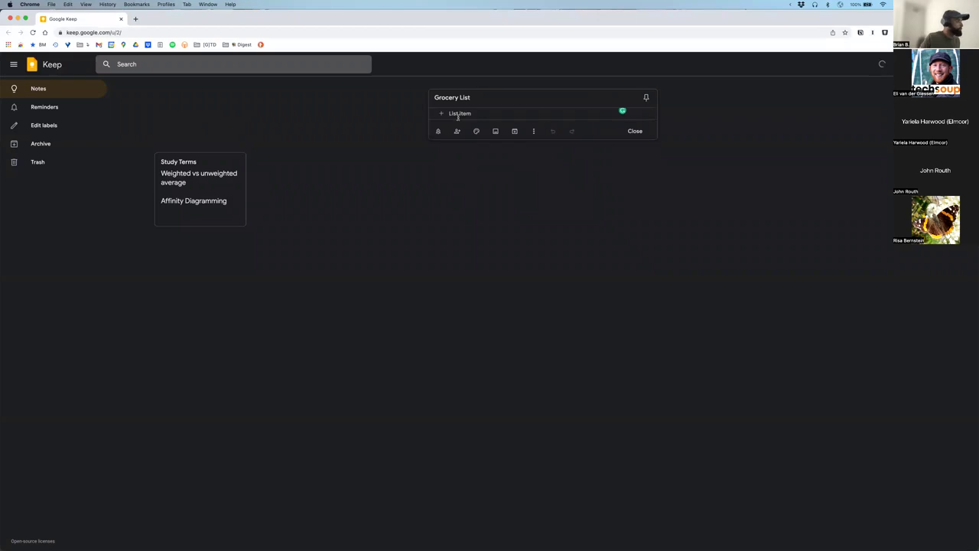
text(Grapes)
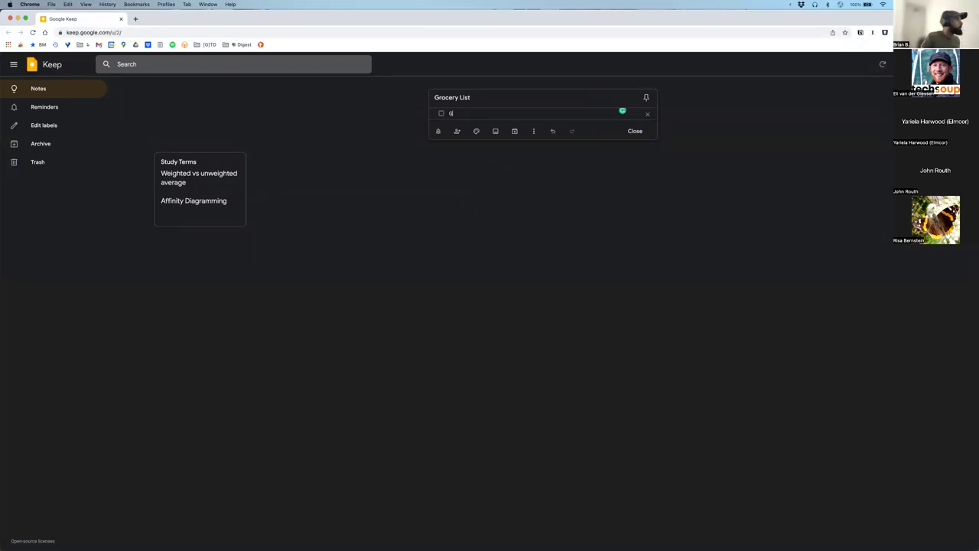
key(Return)
text(Apple)
key(Return)
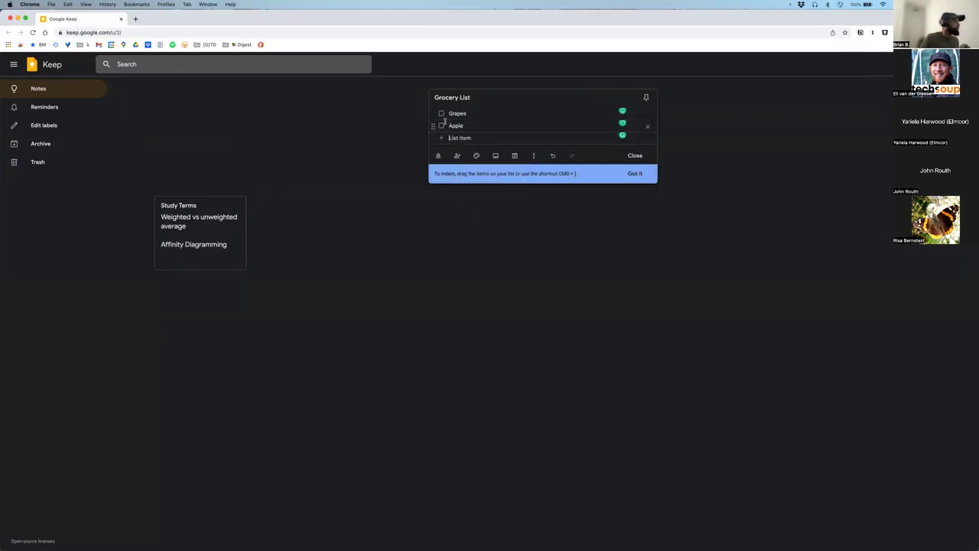
click(441, 121)
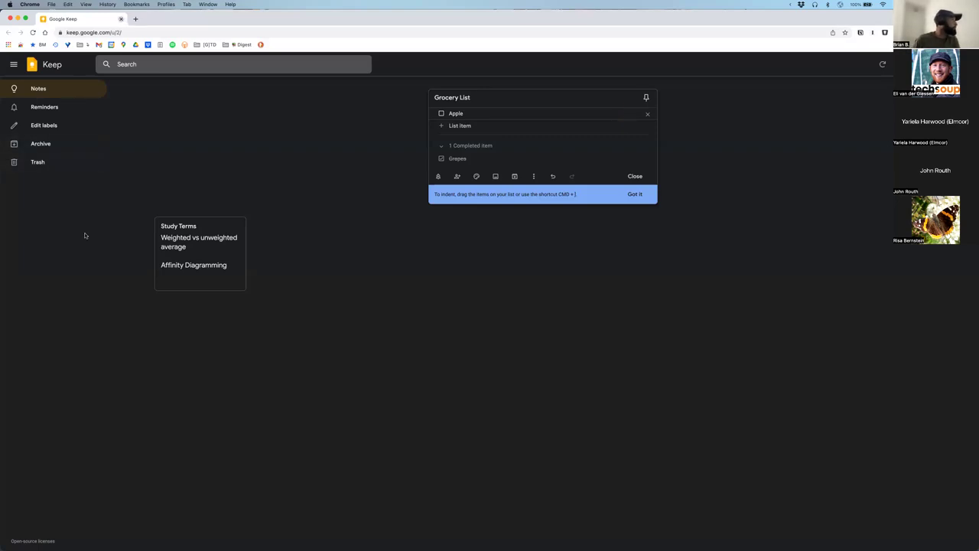
Close the Google Keep tab in Chrome
click(121, 18)
Close the Google Play and TechSoup tabs, then the whole Chrome window
click(228, 18)
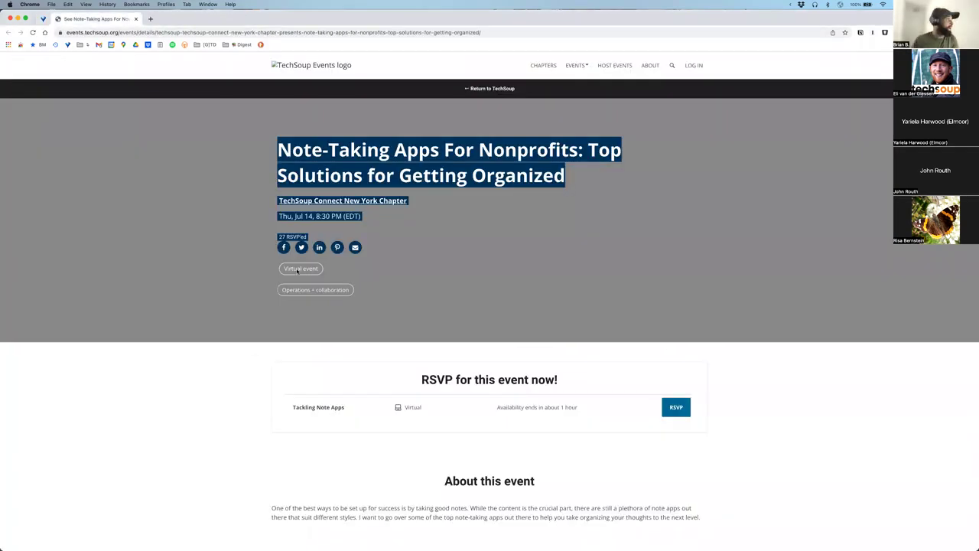
click(136, 18)
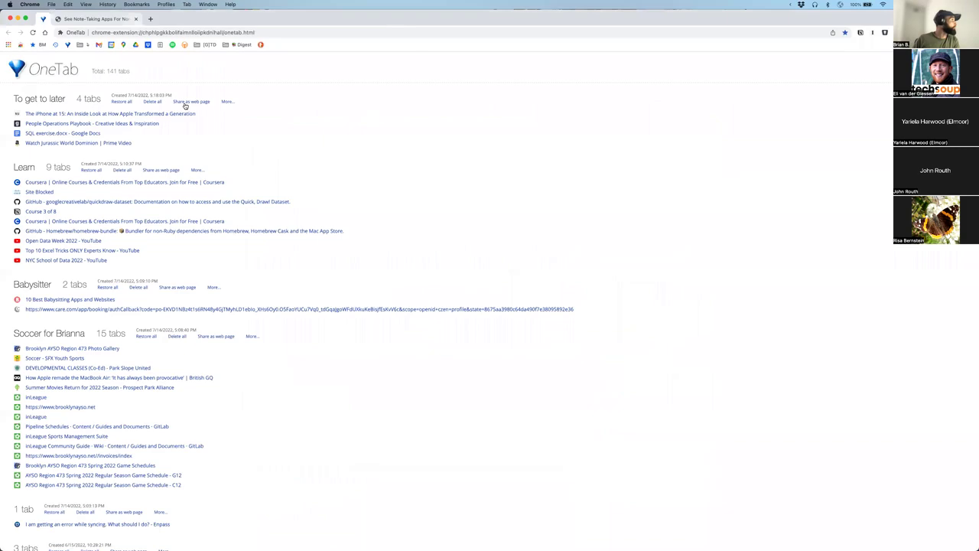
click(11, 19)
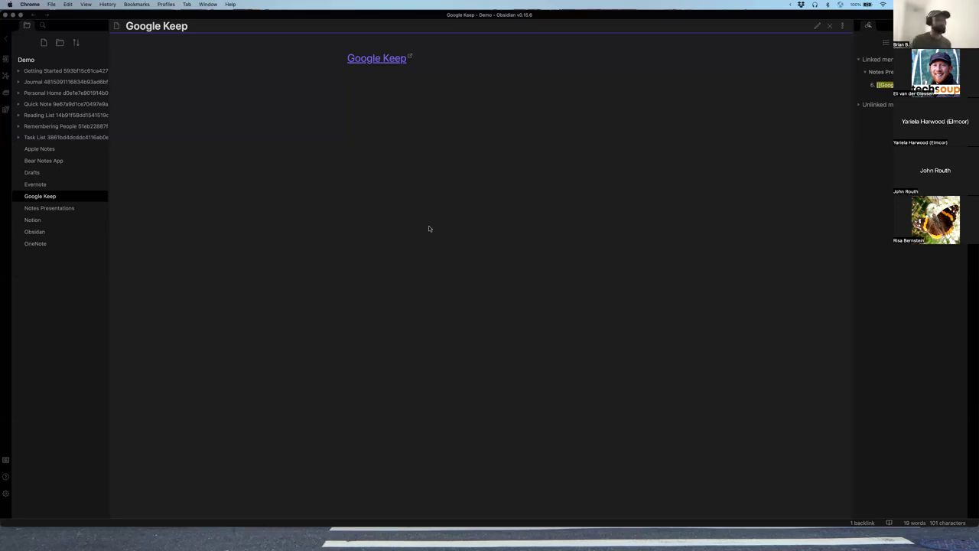
Back in Obsidian, open the OneNote note and launch its OneNote link in Chrome
click(116, 40)
key(super+alt+Left)
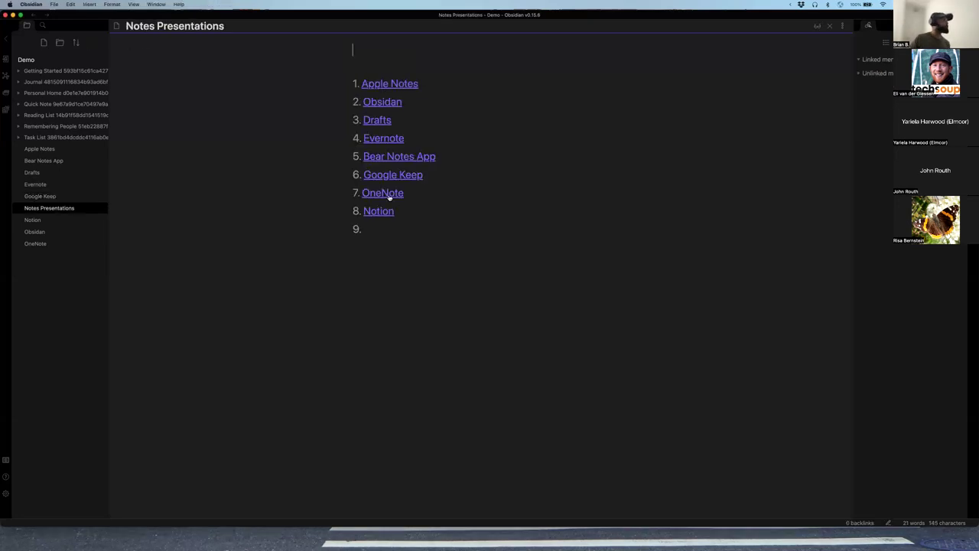
click(390, 194)
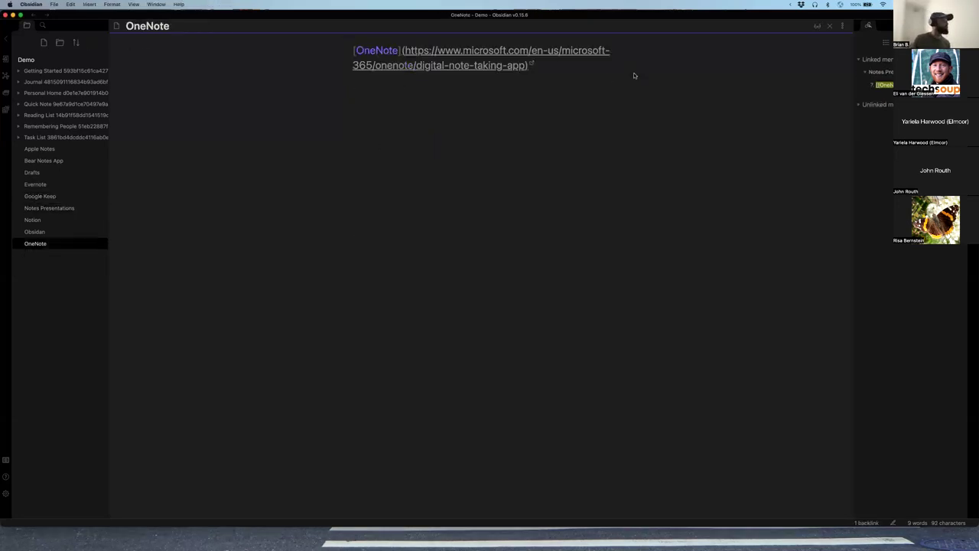
key(alt+Return)
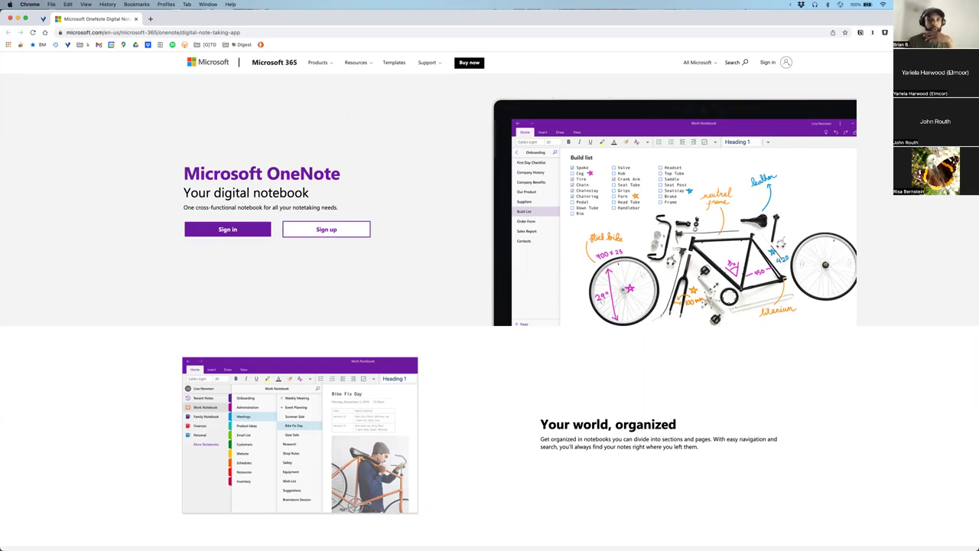
Bring the OneNote app forward, reposition it, hide and reshow it, then maximize it
key(super+Tab)
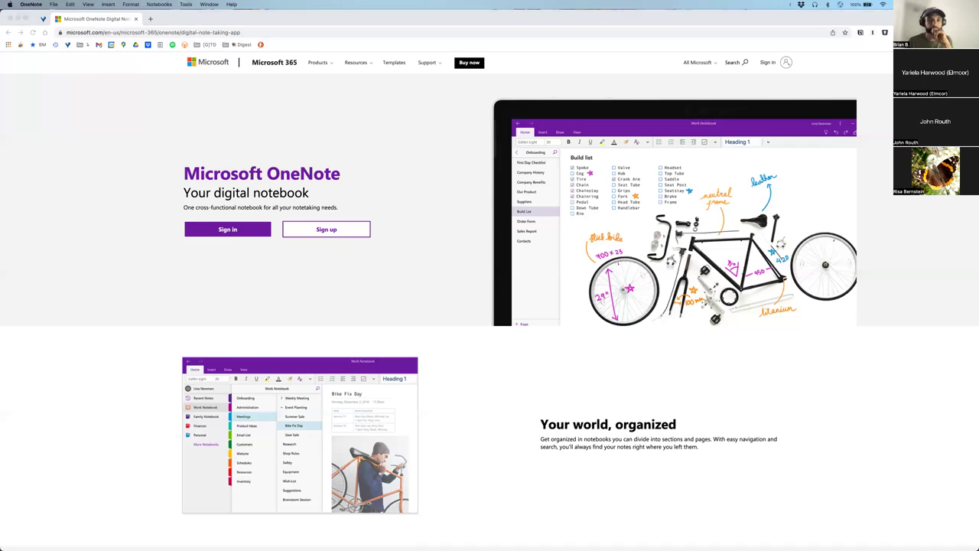
drag(141, 21, 351, 32)
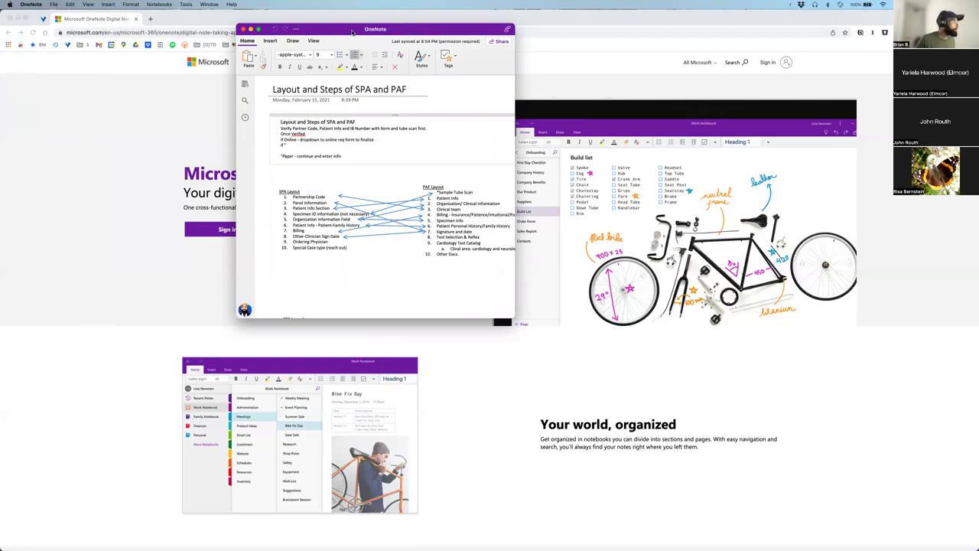
key(super+h)
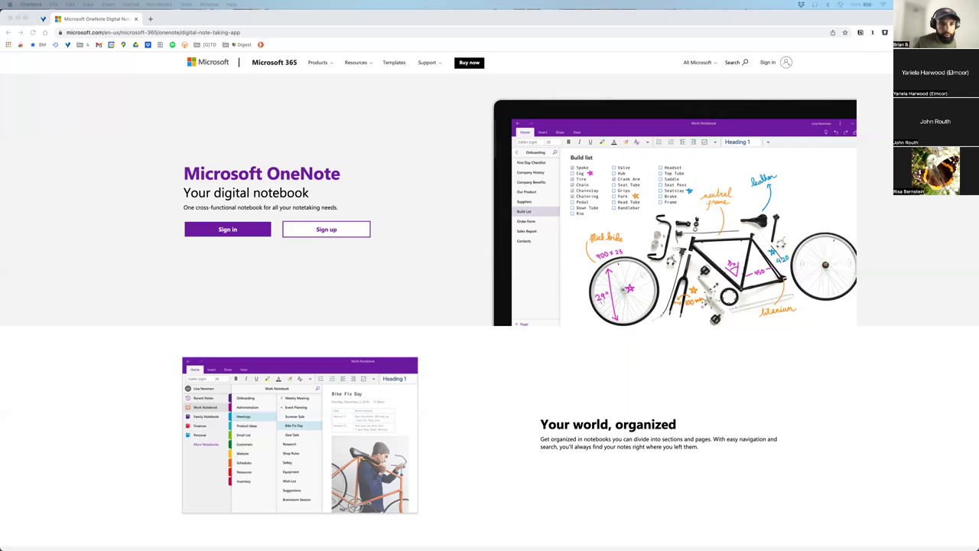
key(super+Tab)
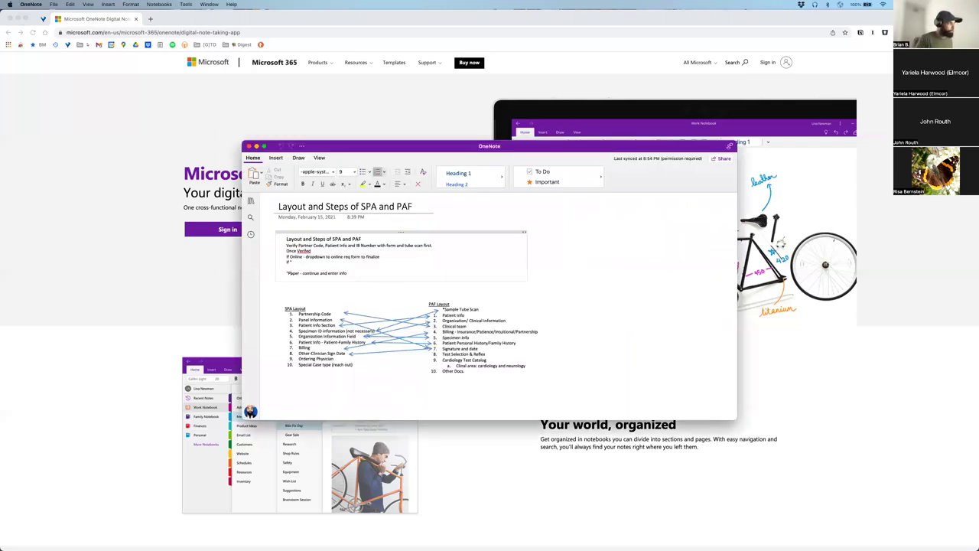
double_click(604, 146)
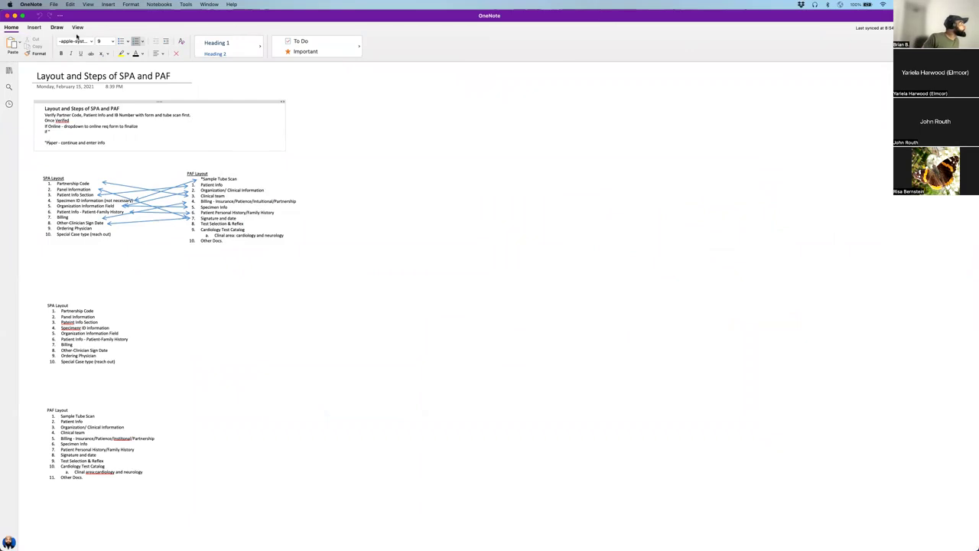
Create a new OneNote page with a 'This is a note' box moved to the right
click(9, 70)
key(super+n)
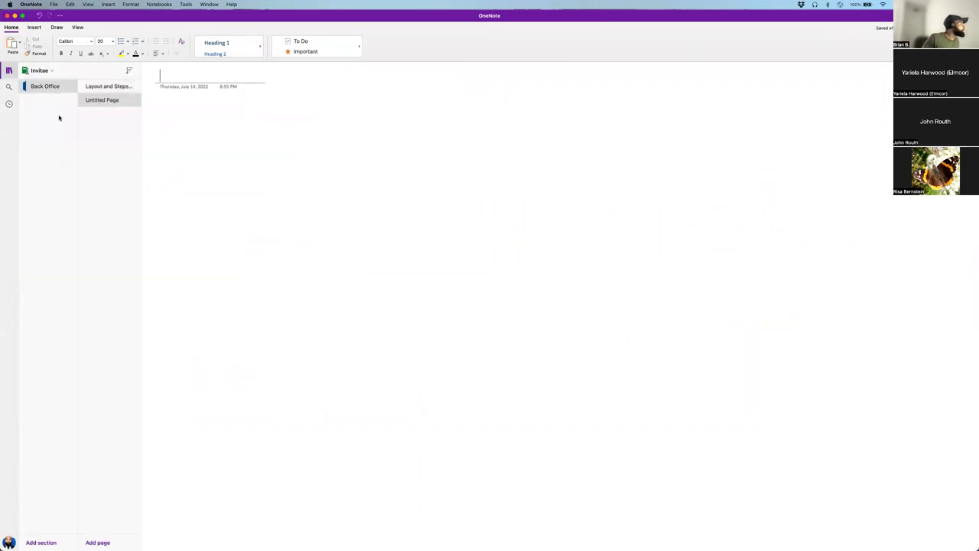
click(10, 70)
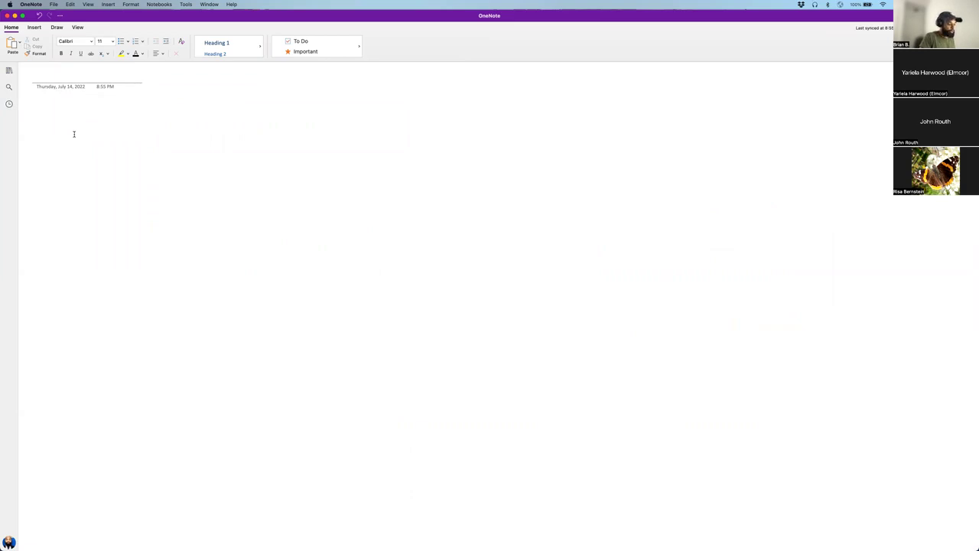
text(is is a note)
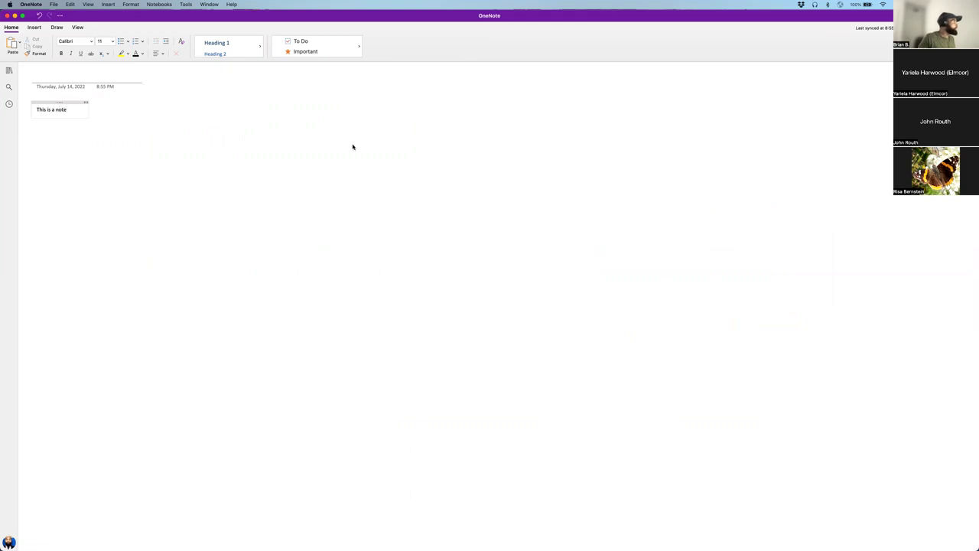
drag(59, 101, 586, 150)
click(529, 222)
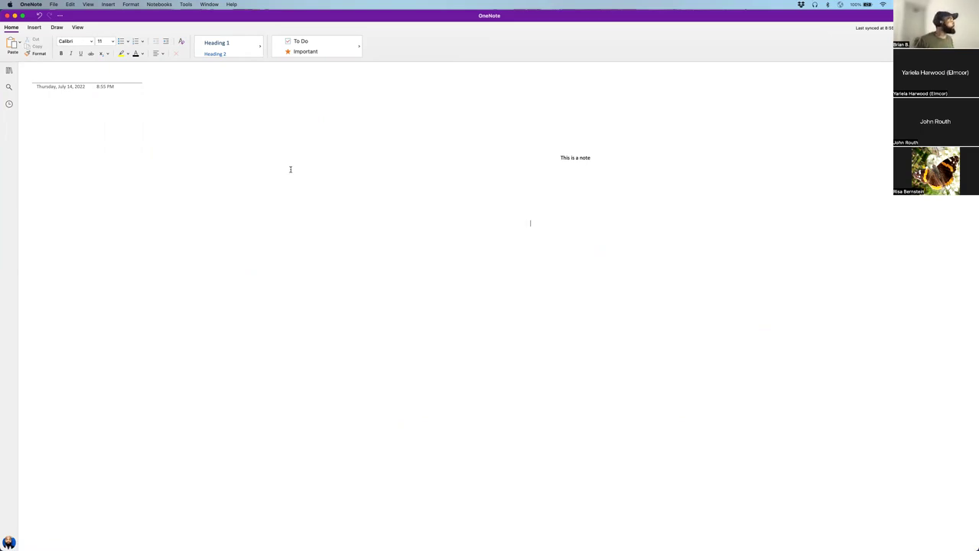
Write 'This is another note' as a second text box on the page
text(This is another)
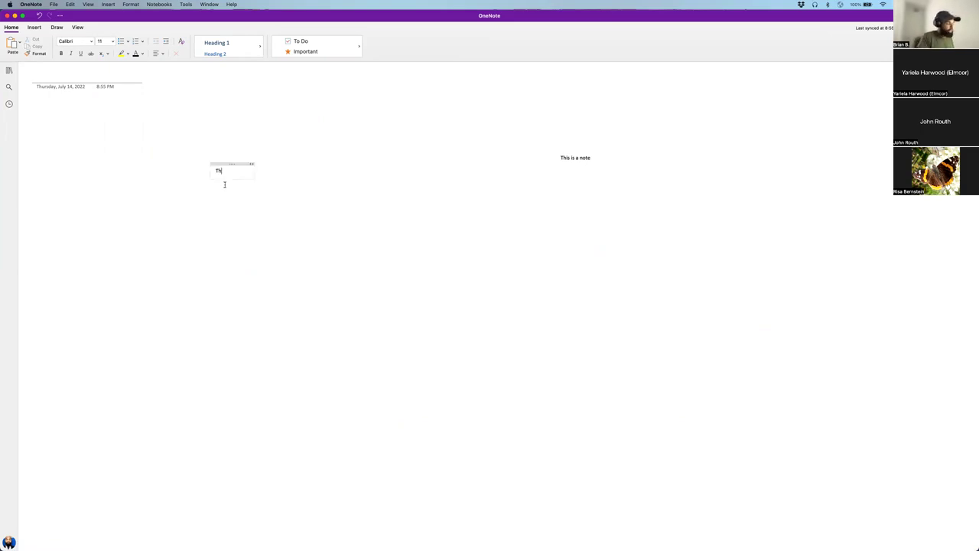
text( note)
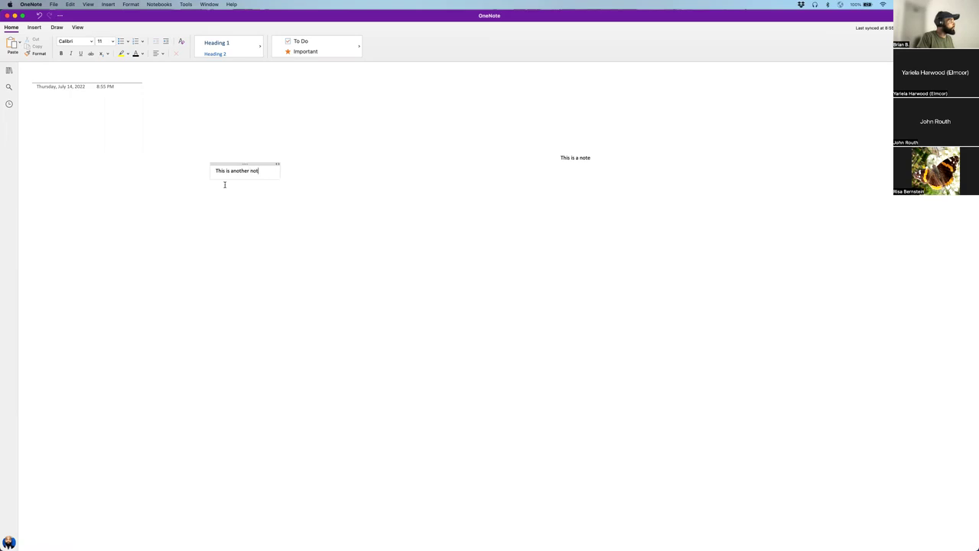
click(311, 223)
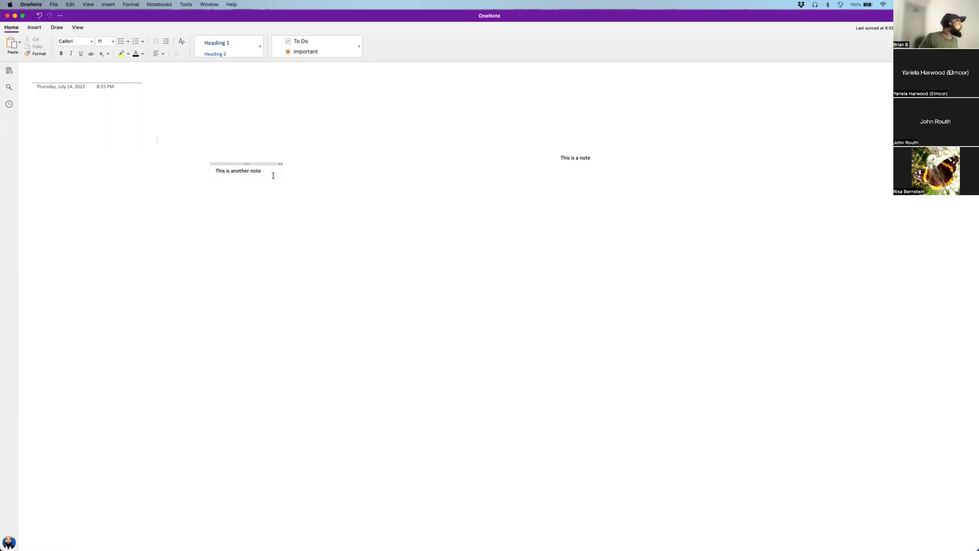
Add a 'Things to do after the meeting' to-do list with Todo 1 and Todo 2, then reposition both notes
click(298, 42)
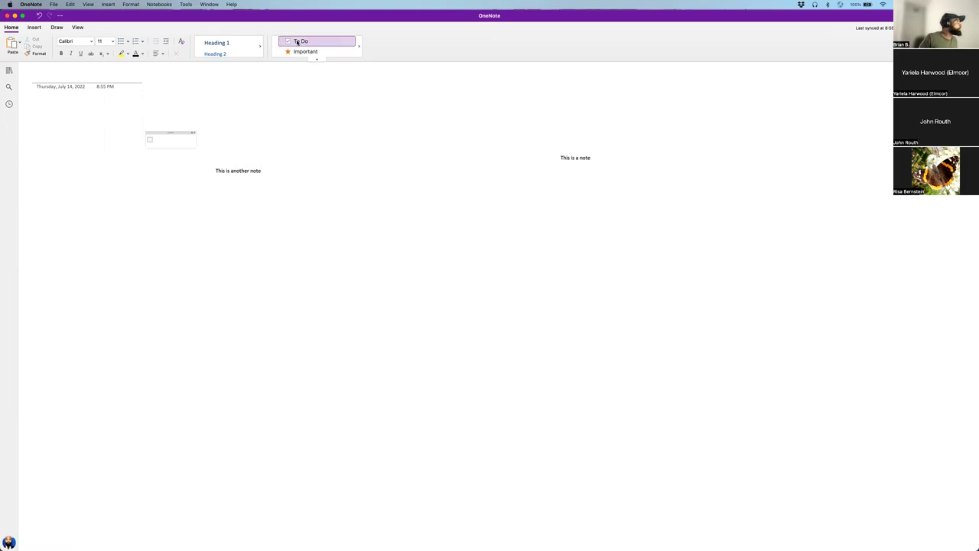
text(Things to do after the meeting)
key(Return)
text(Todo 1)
key(Return)
text(Todo )
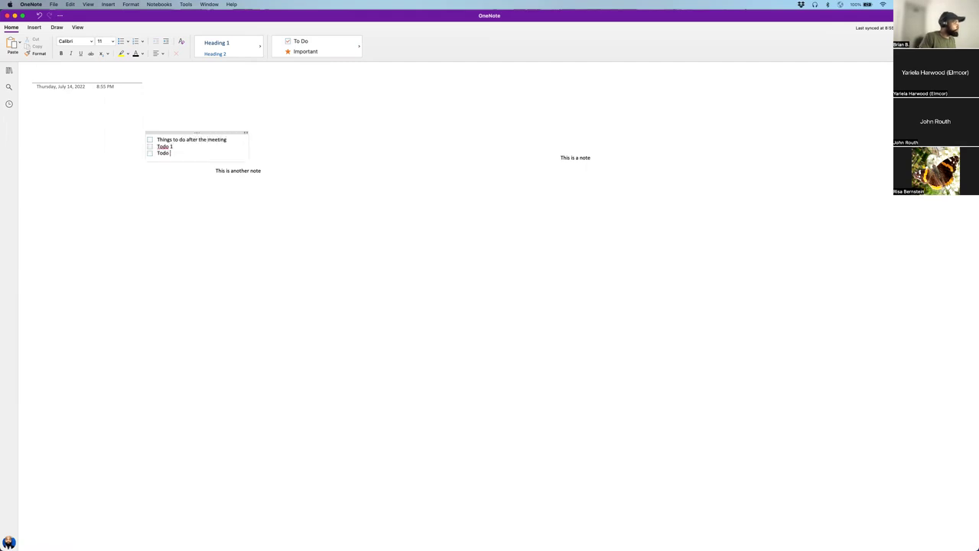
text(2)
key(Return)
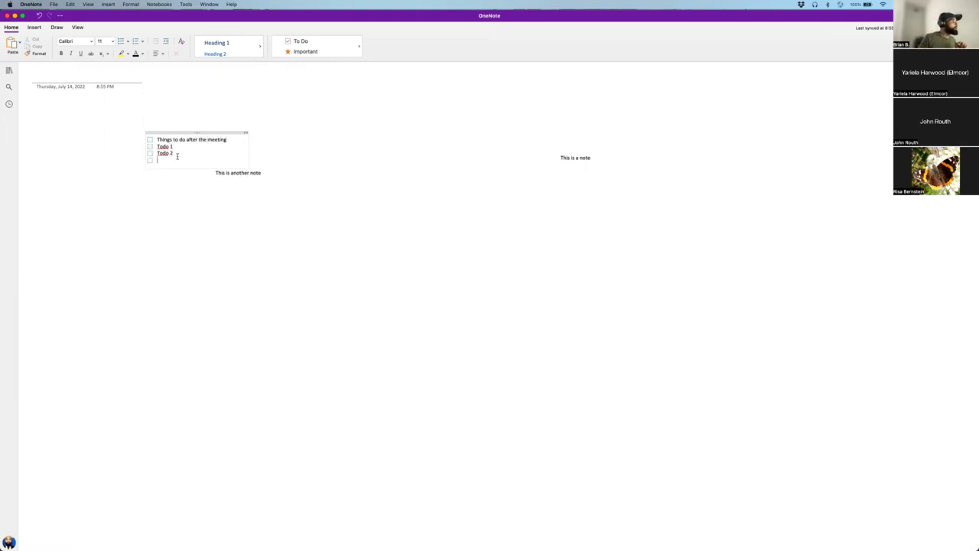
drag(234, 173, 455, 208)
drag(586, 148, 310, 187)
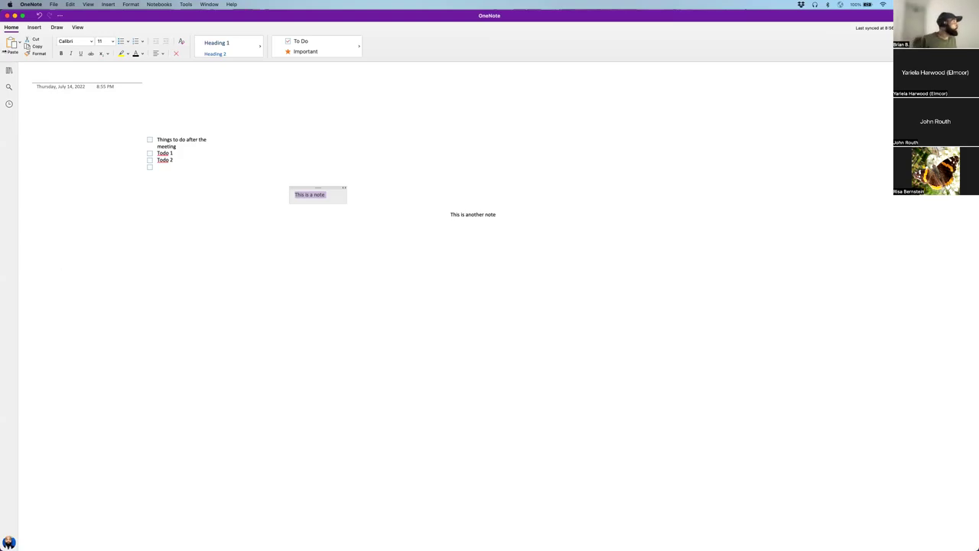
Close OneNote and reopen the Notes Presentations note in Obsidian
click(6, 16)
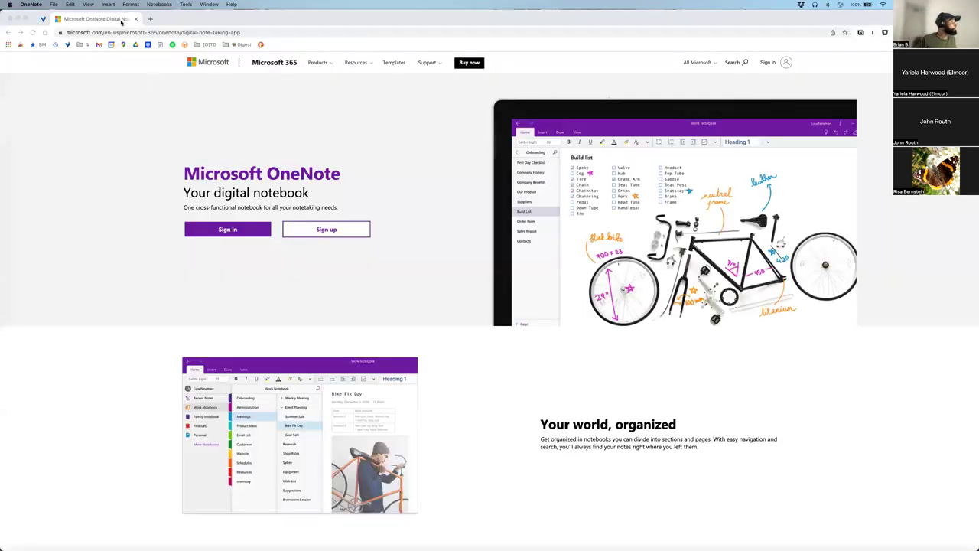
key(super+Tab)
click(32, 14)
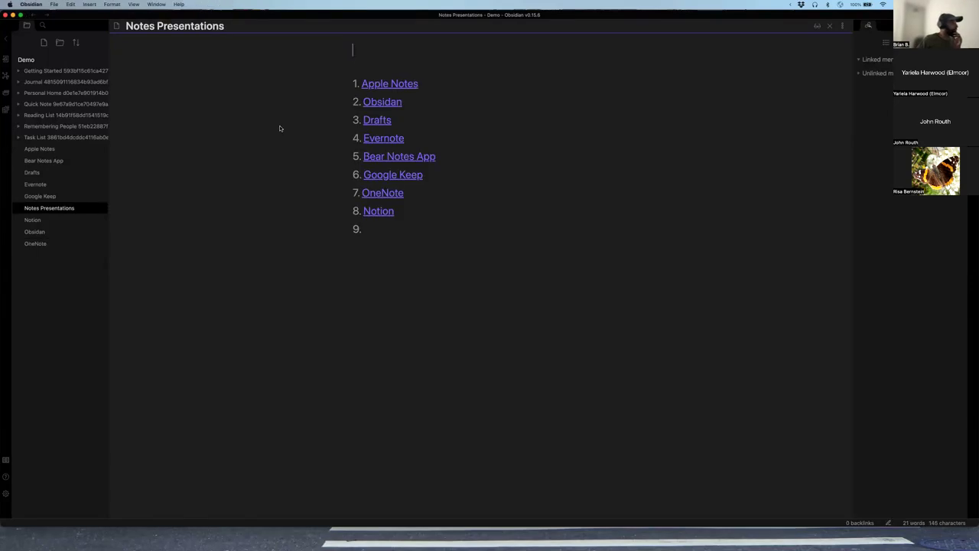
Open the Notion note in reading view and follow its Notion link into Chrome
click(395, 211)
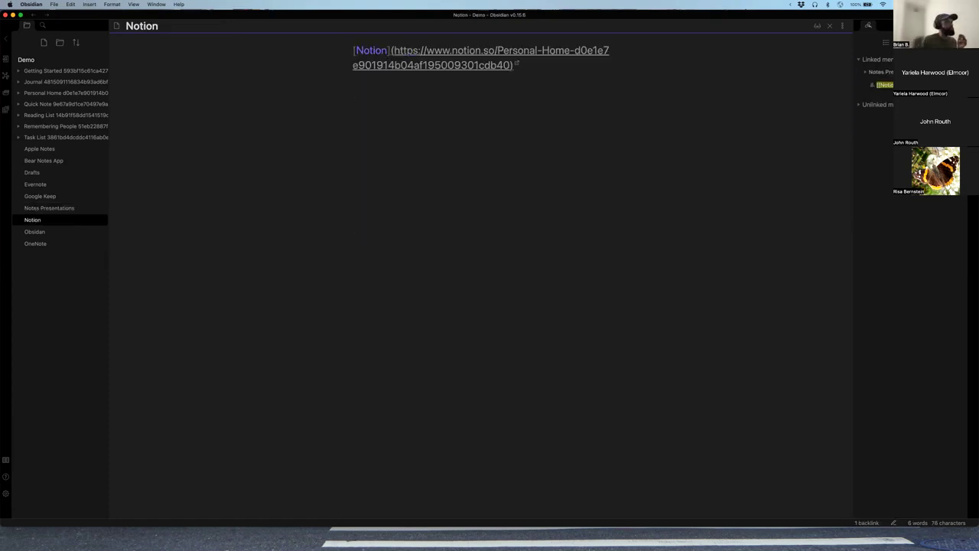
click(818, 26)
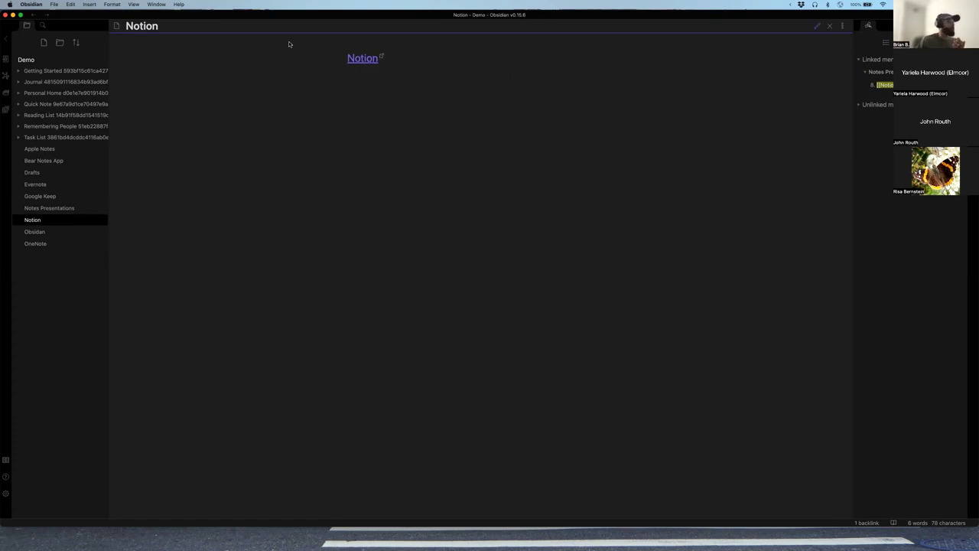
click(362, 58)
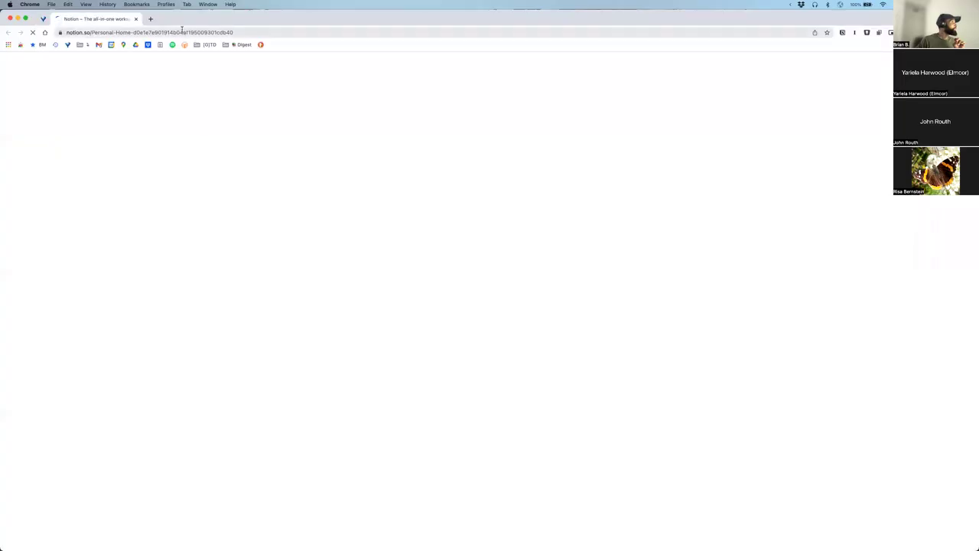
click(182, 31)
key(super+c)
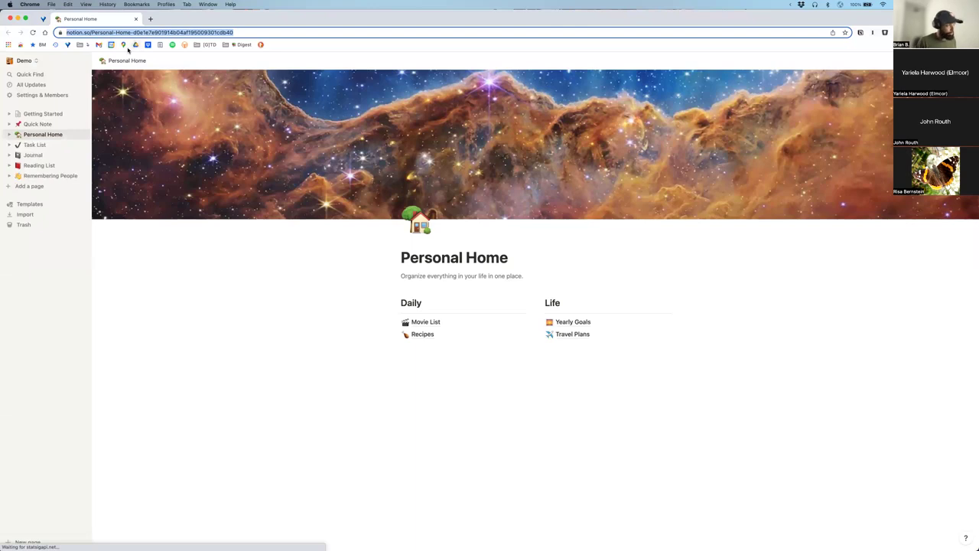
click(872, 32)
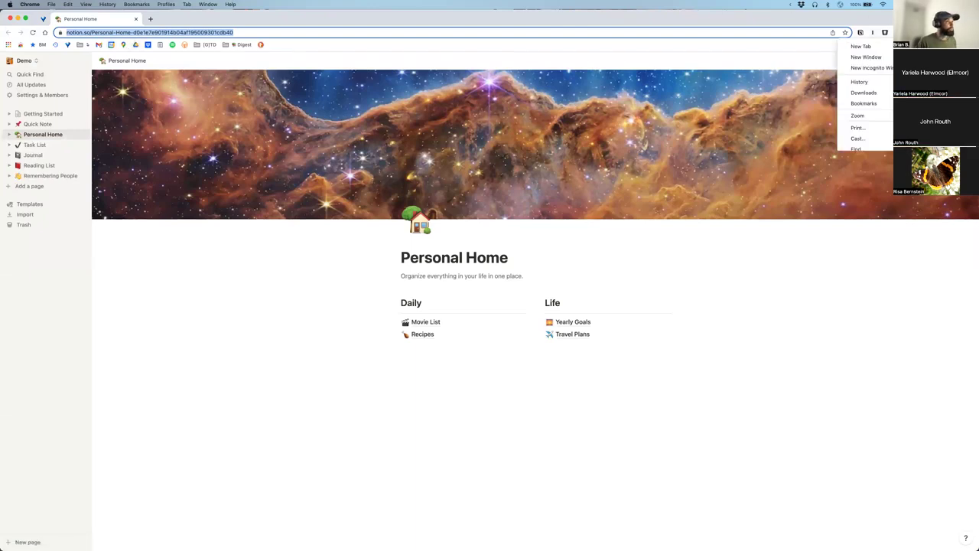
click(307, 90)
key(super+shift+n)
key(super+v)
key(Return)
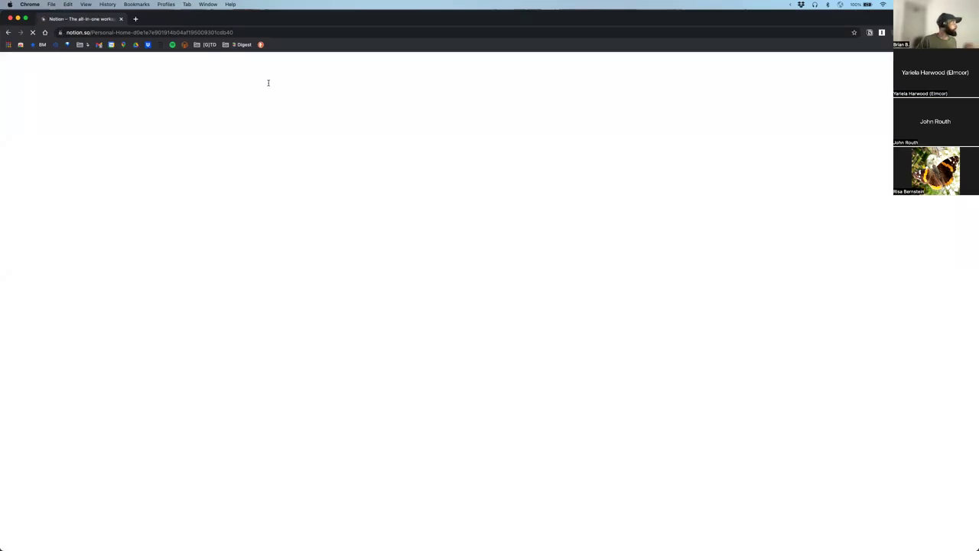
click(263, 72)
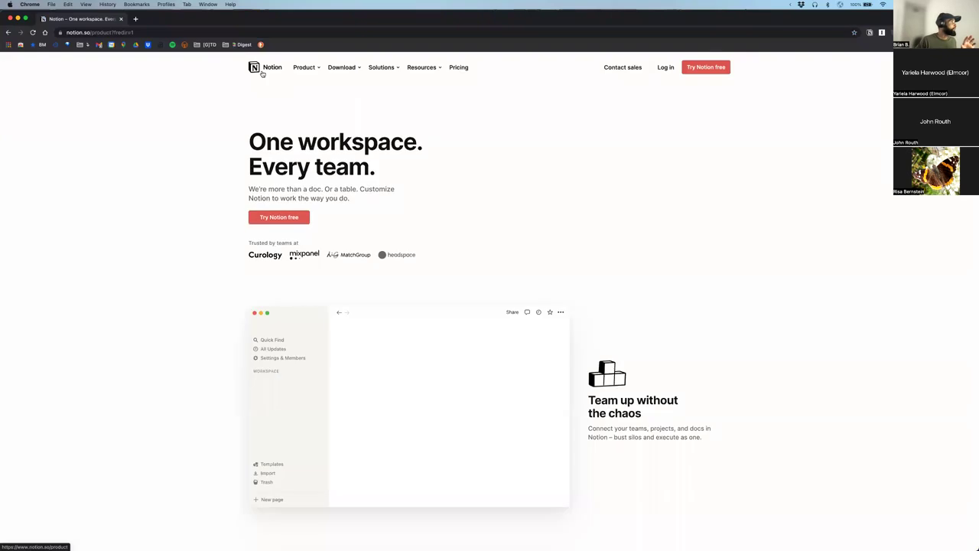
scroll(242, 232, down, 2)
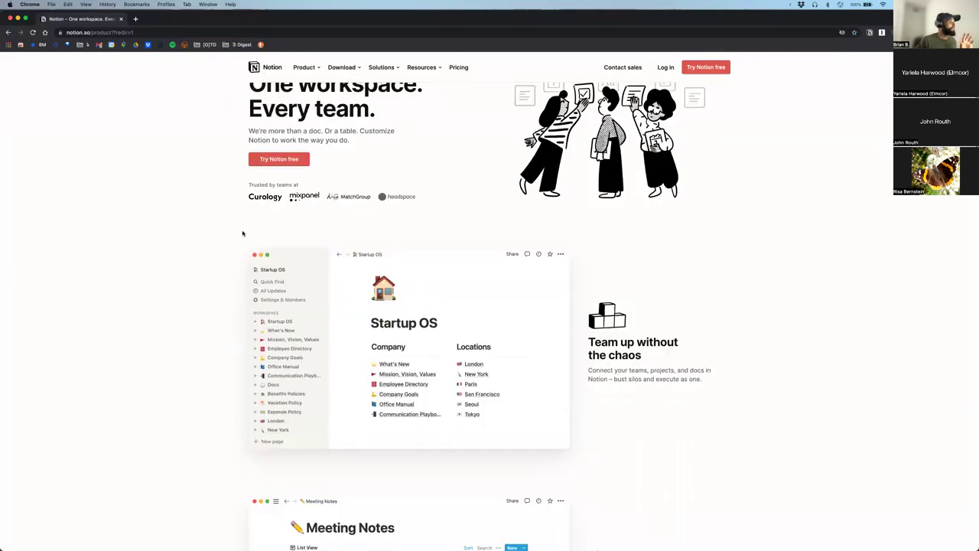
scroll(243, 233, down, 1)
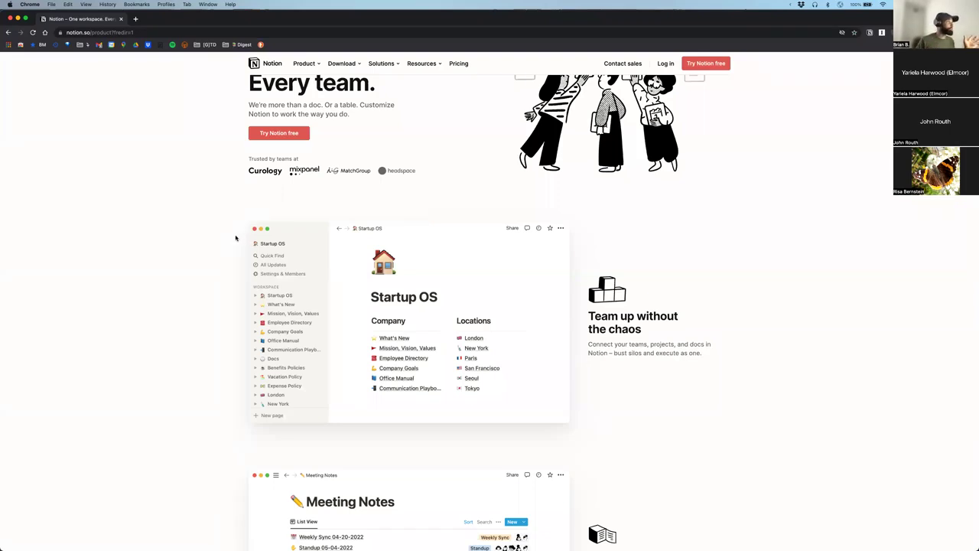
click(19, 45)
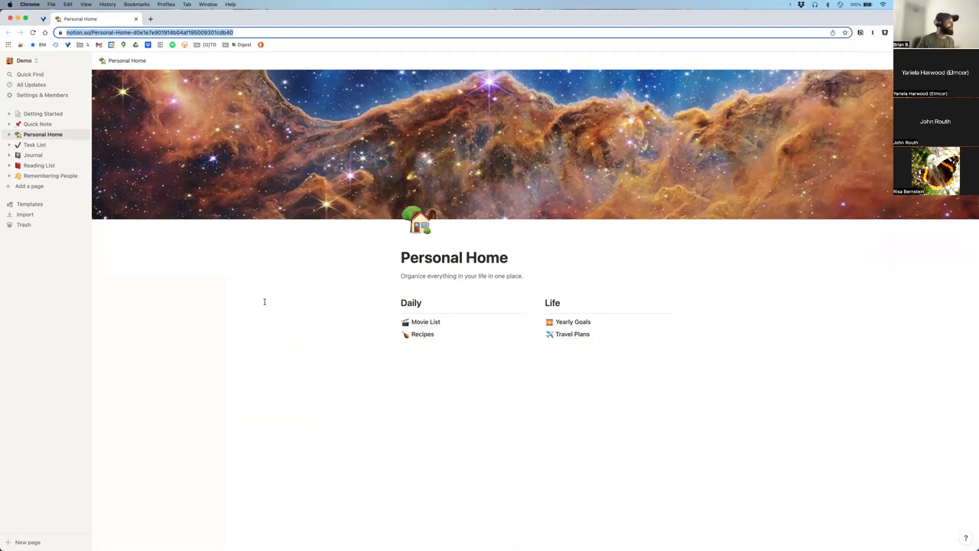
Open the Recipes database and add a row named 'Breaded Baked Chicken'
click(421, 336)
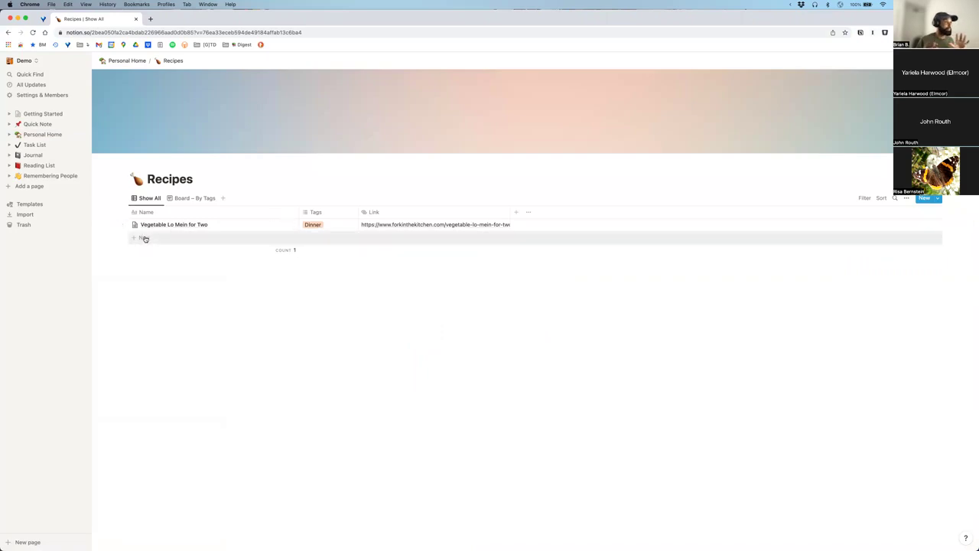
click(145, 238)
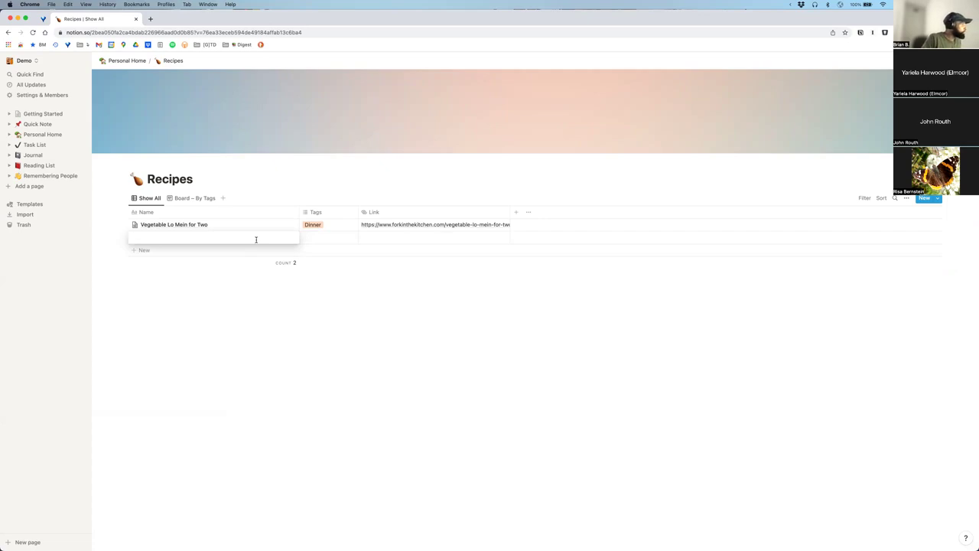
text(Baked Chicken)
key(super+Left)
text(Breaded)
key(Return)
Open the Breaded Baked Chicken page full-size, return to Recipes, and preview it again
click(283, 238)
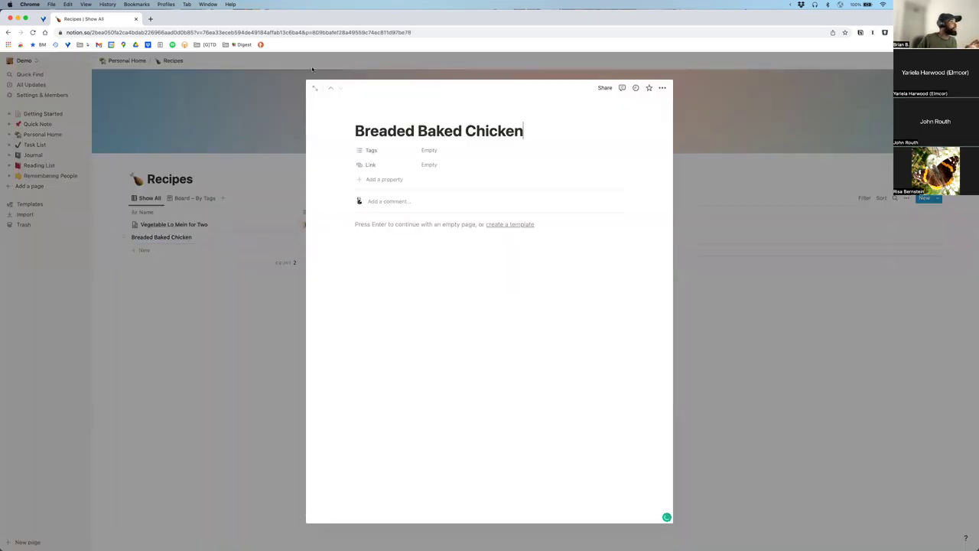
click(312, 90)
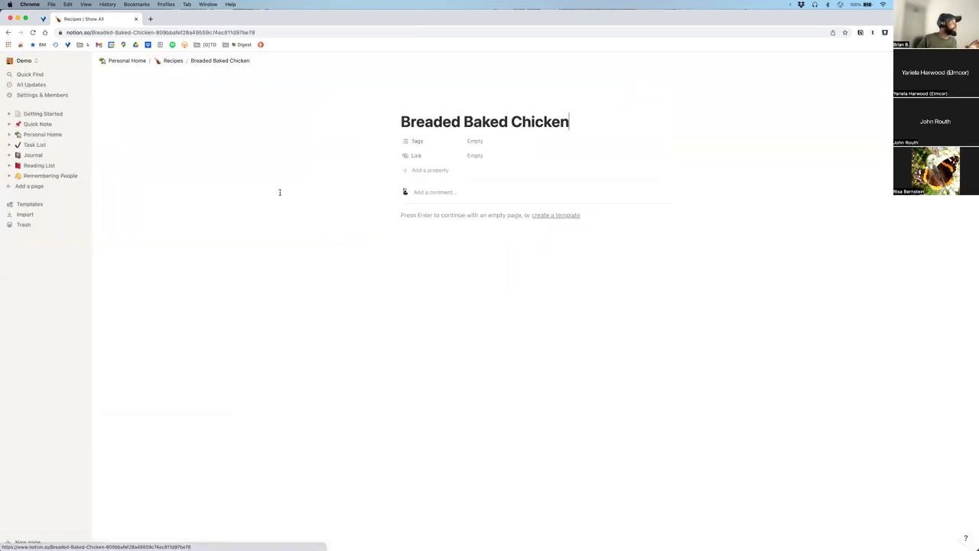
click(438, 227)
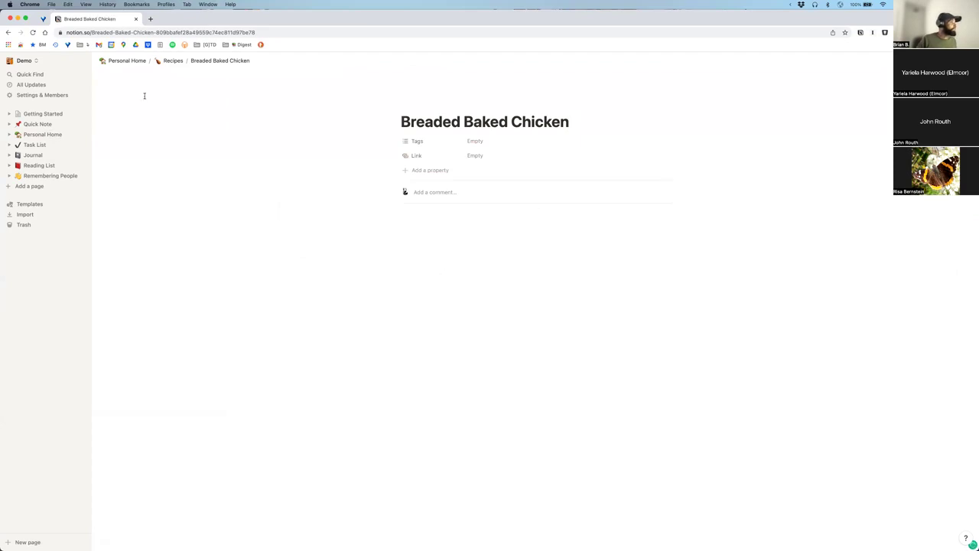
click(168, 62)
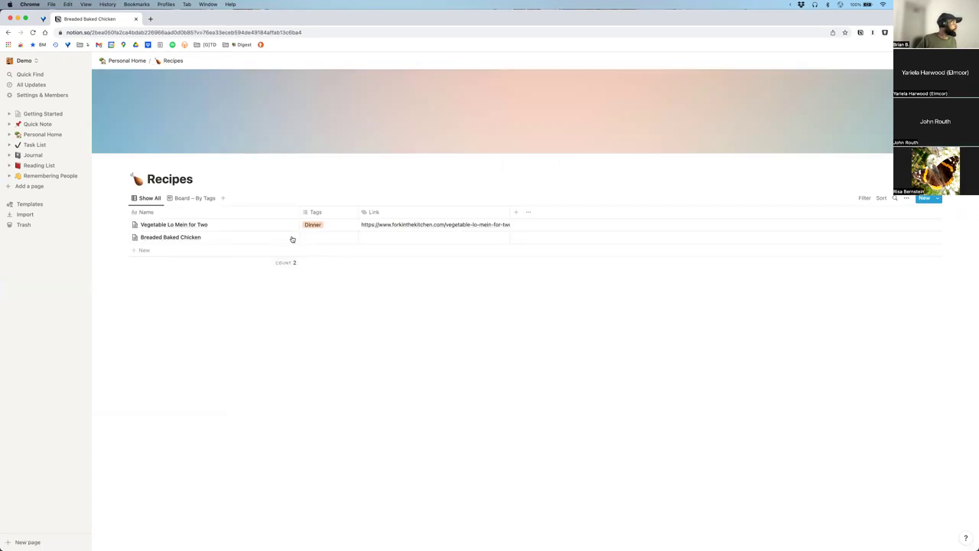
click(281, 237)
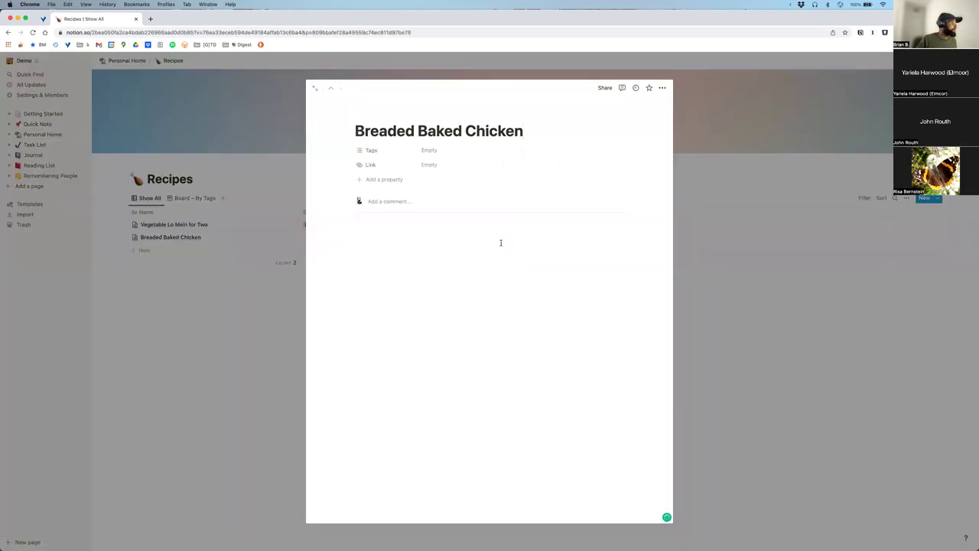
click(399, 254)
Add a 'Test Note' recipe row and close its preview
click(156, 254)
text(Test Note)
key(Return)
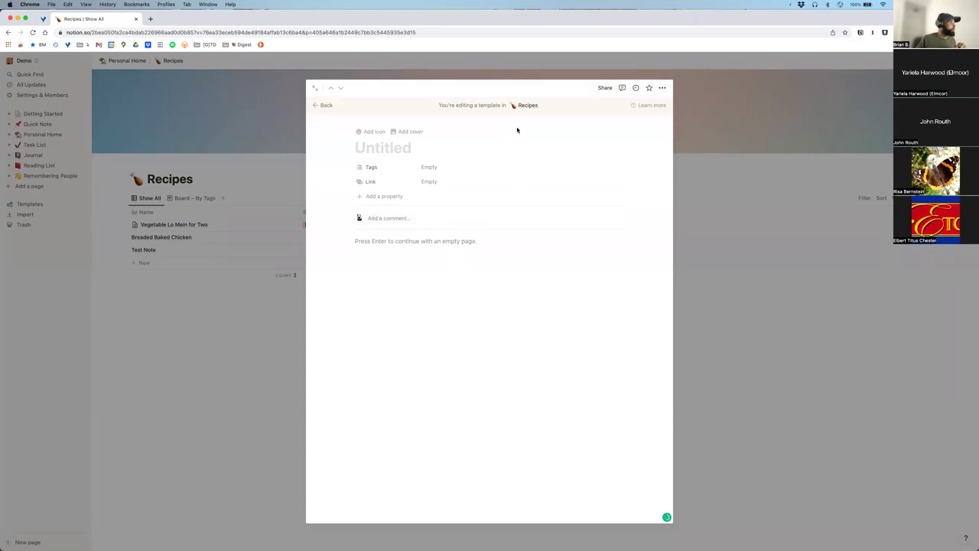
click(322, 105)
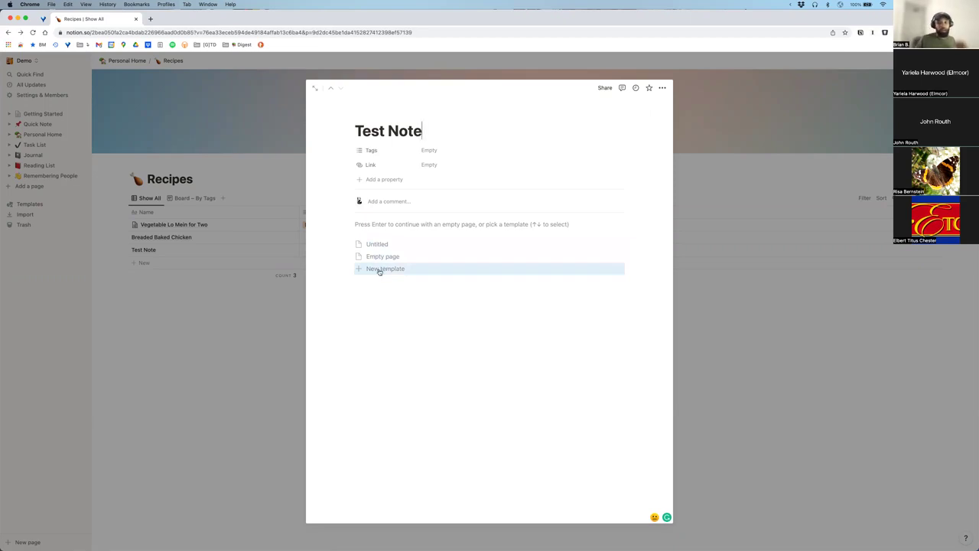
click(234, 327)
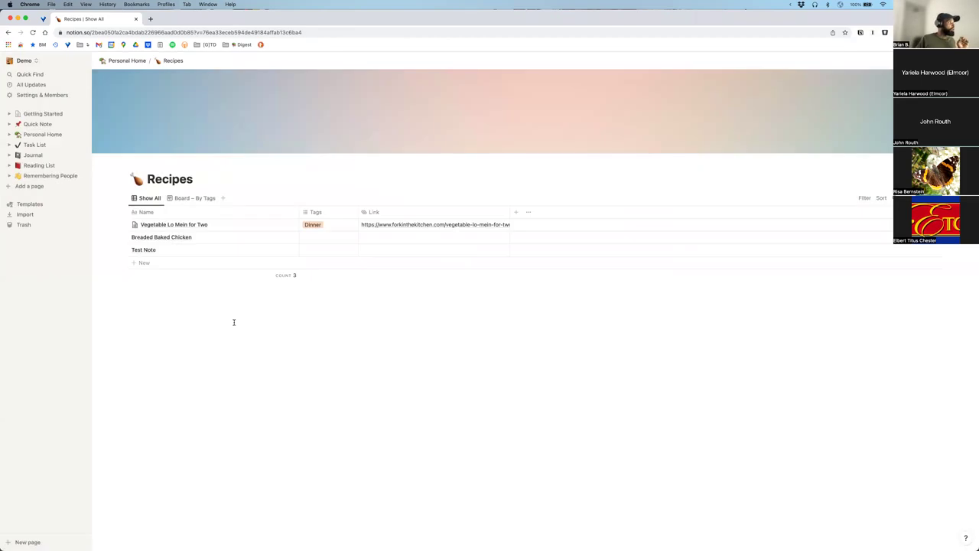
Browse Reading List and Journal, then preview the second person's card in Remembering People
click(36, 165)
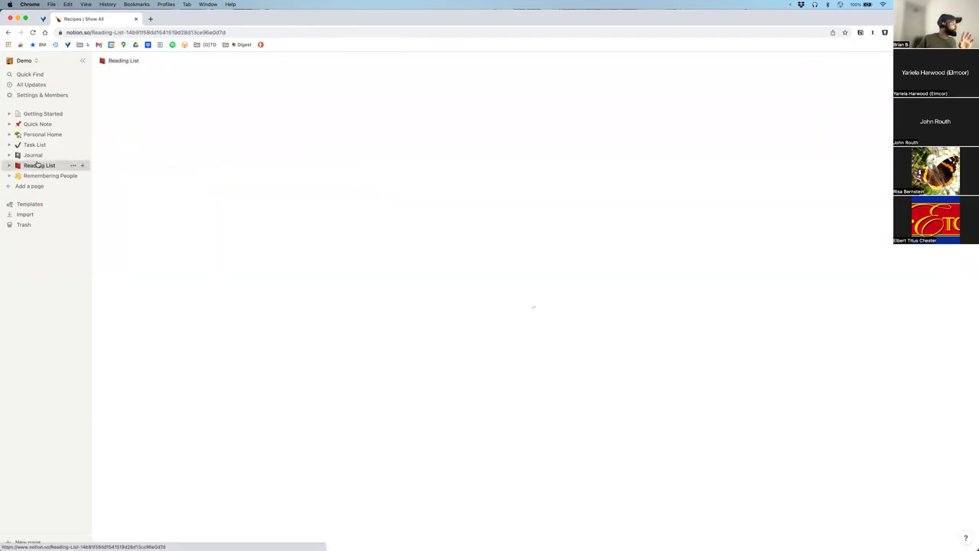
click(34, 156)
click(34, 166)
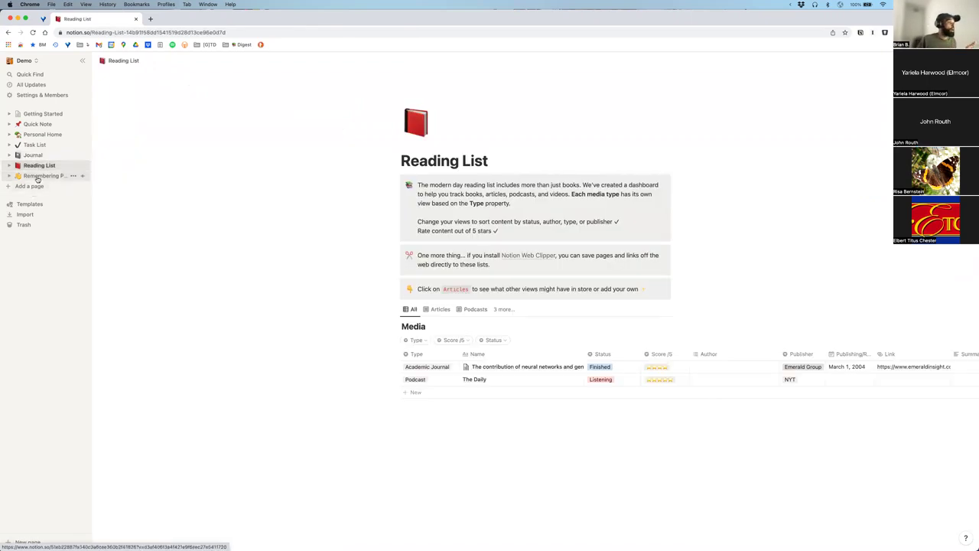
click(38, 177)
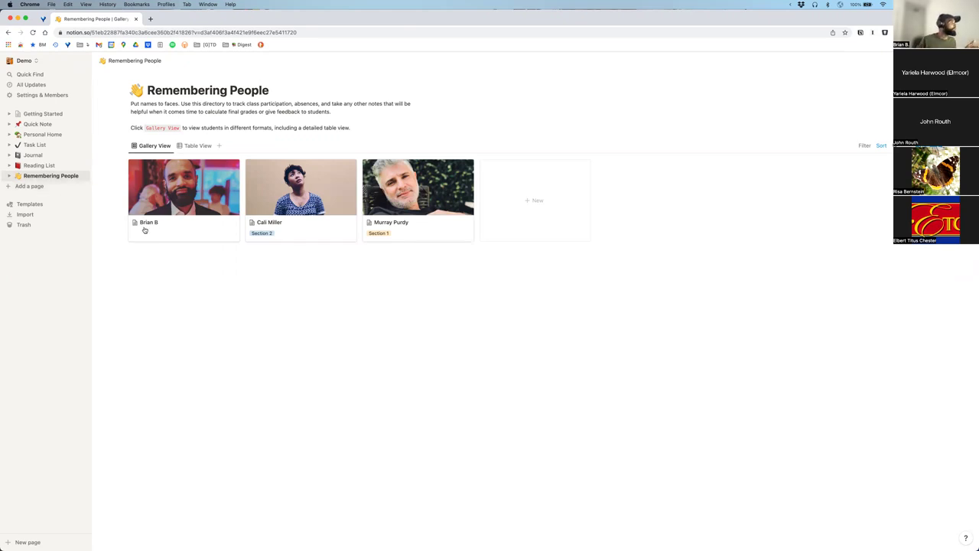
click(298, 226)
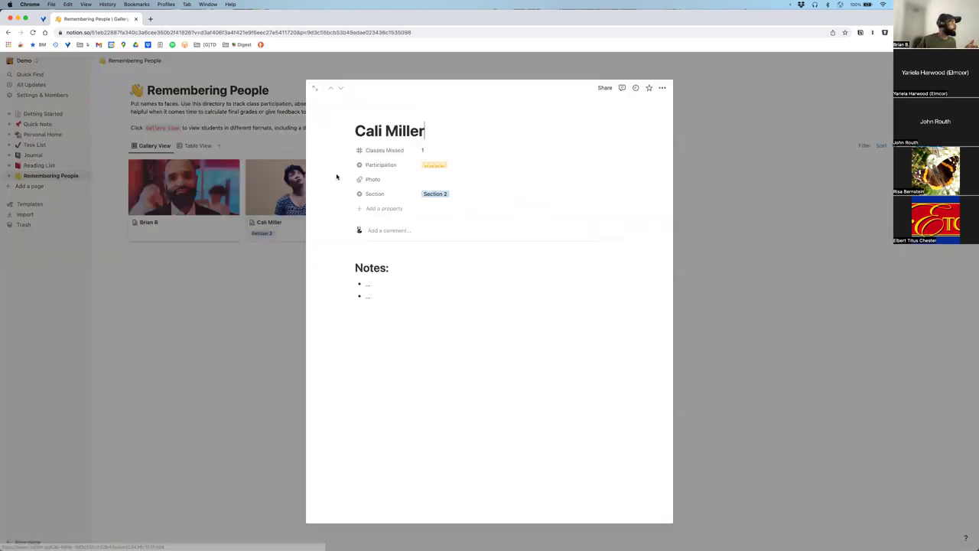
Expand the profile to full page and add Notes bullets 'Love to cycle' and 'Has a daughter' with her name
click(315, 89)
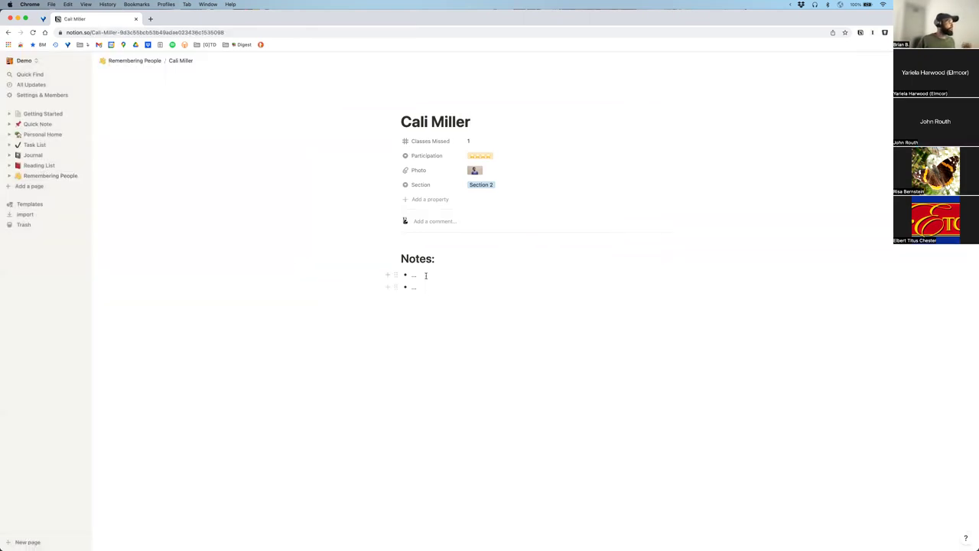
text(Lo)
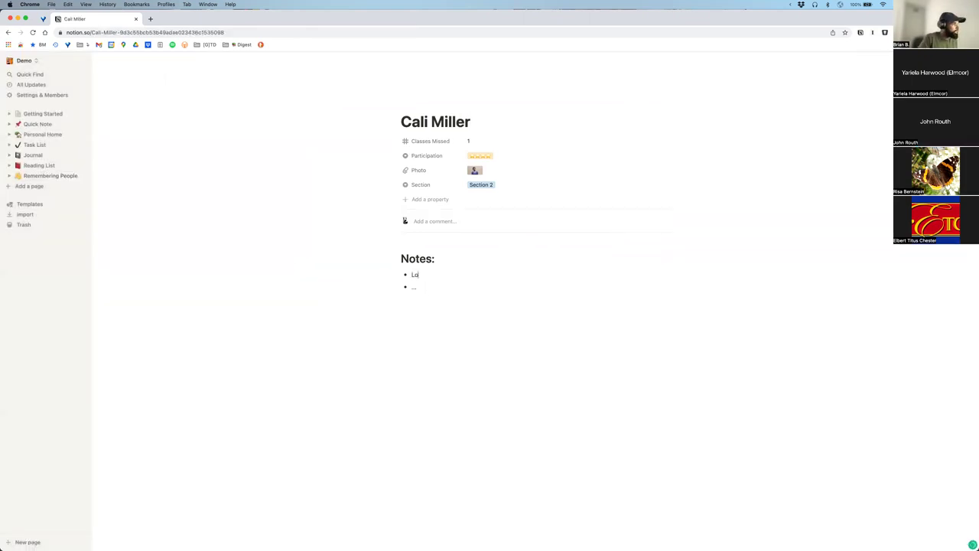
text(ve to cycle)
key(Return)
text(Has a )
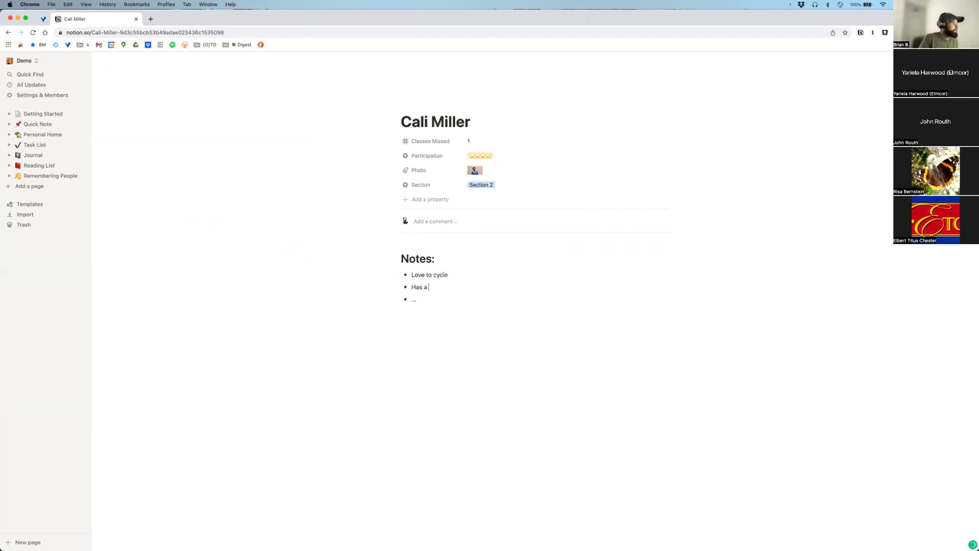
text(daughter name Tianna)
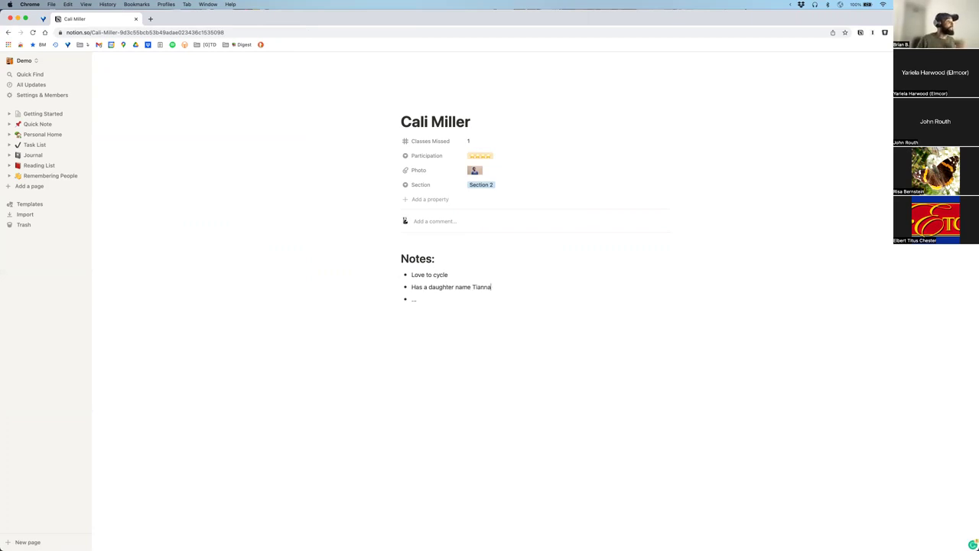
click(420, 355)
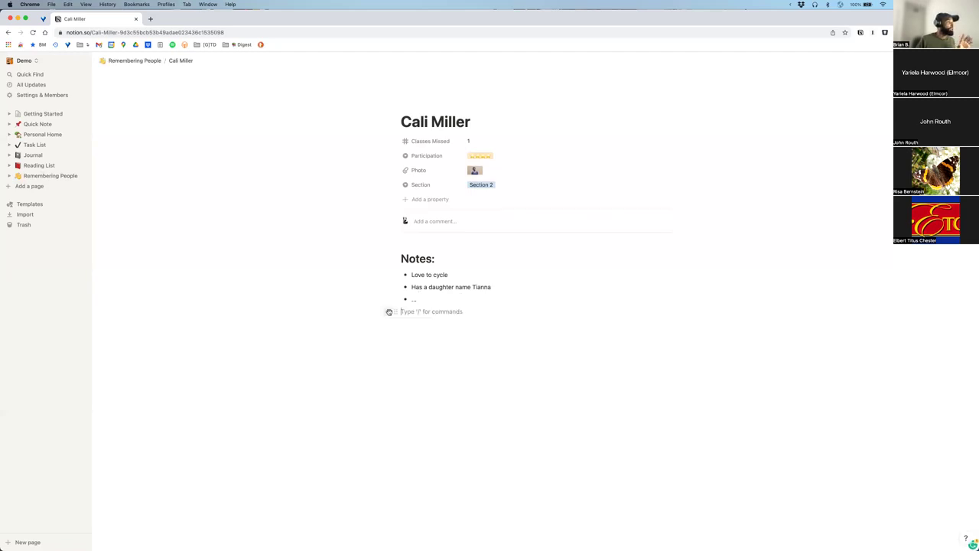
click(388, 313)
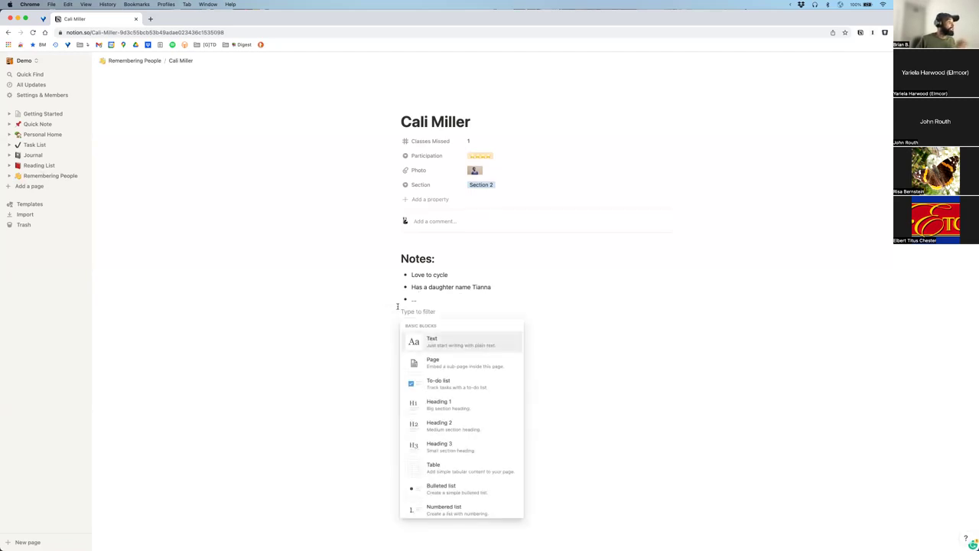
Insert a sub-page titled 'List of Her Favorite foods' into the person's page
click(437, 367)
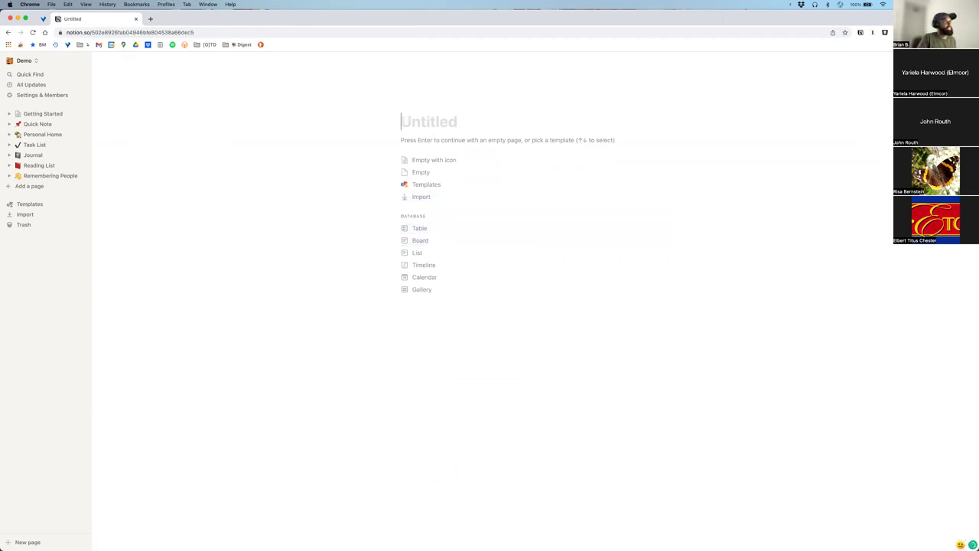
text(Li)
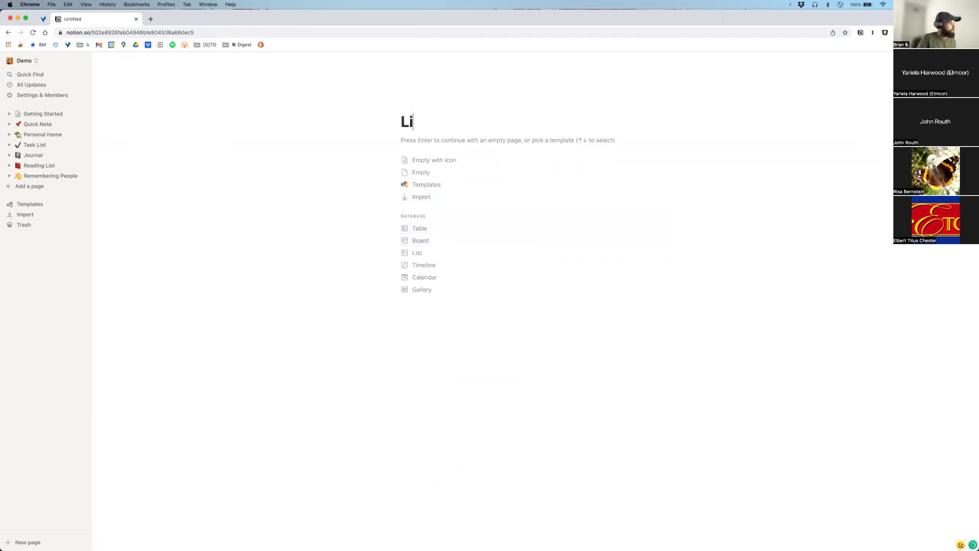
text(st of Her Fav)
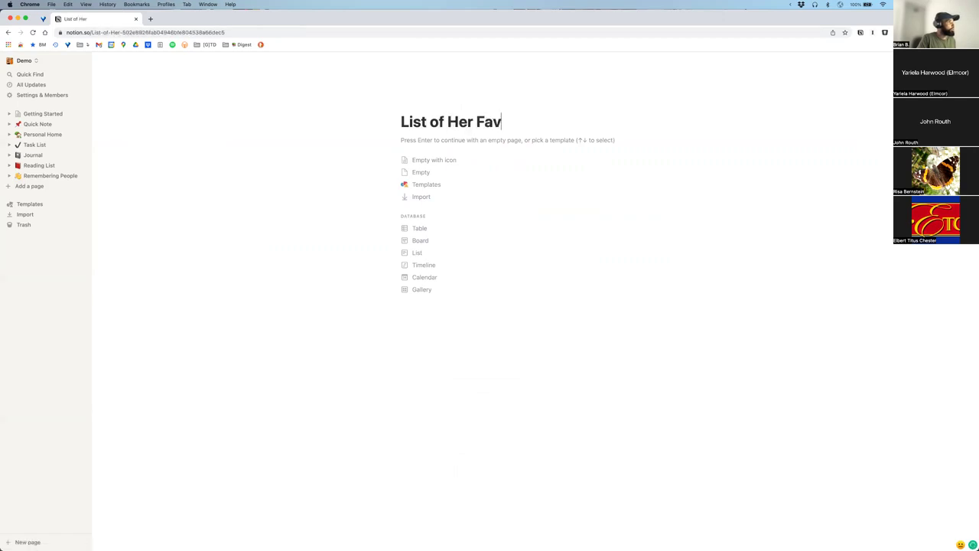
text(orite foods)
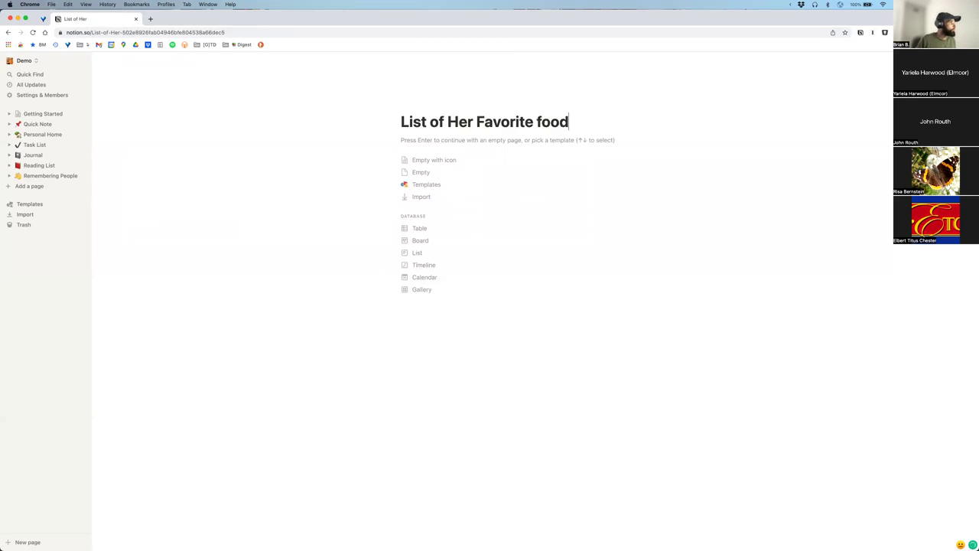
click(419, 185)
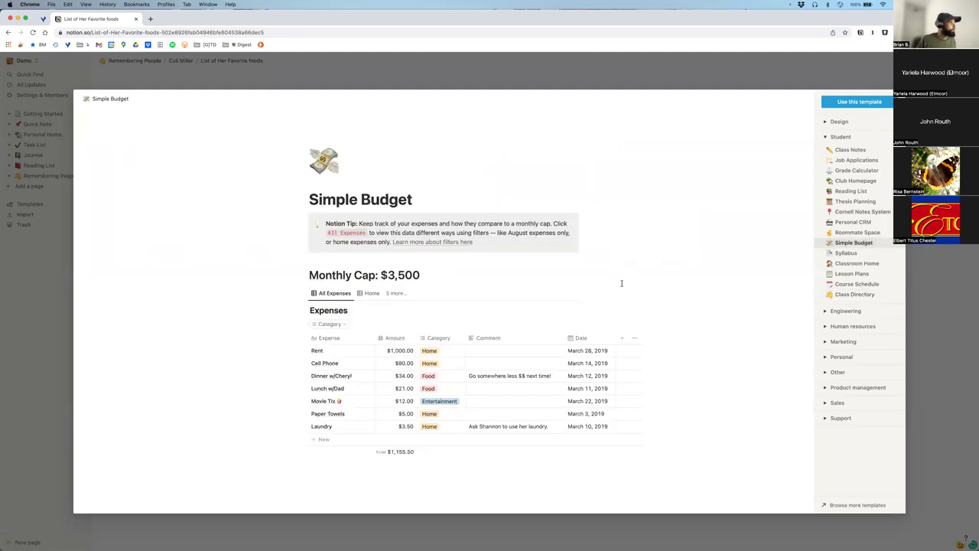
scroll(621, 283, down, 3)
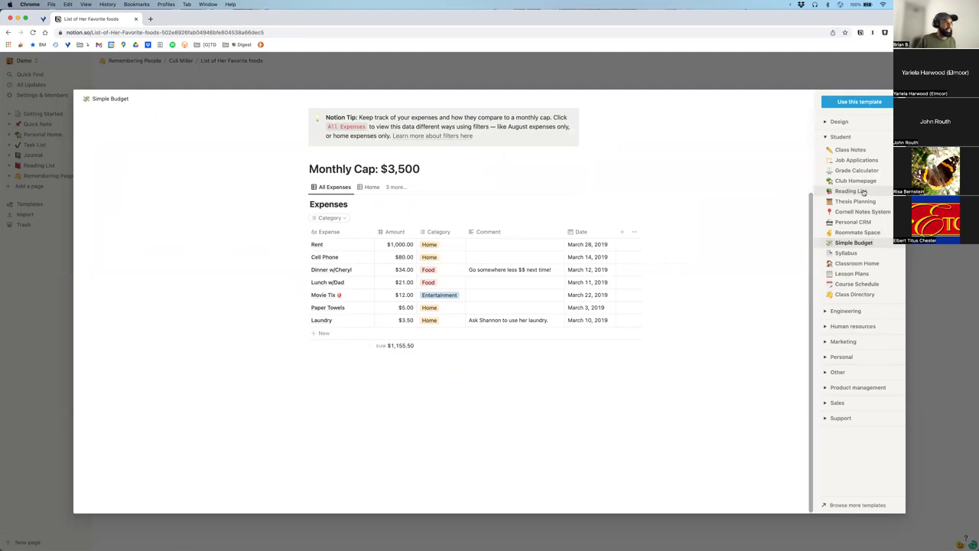
click(851, 149)
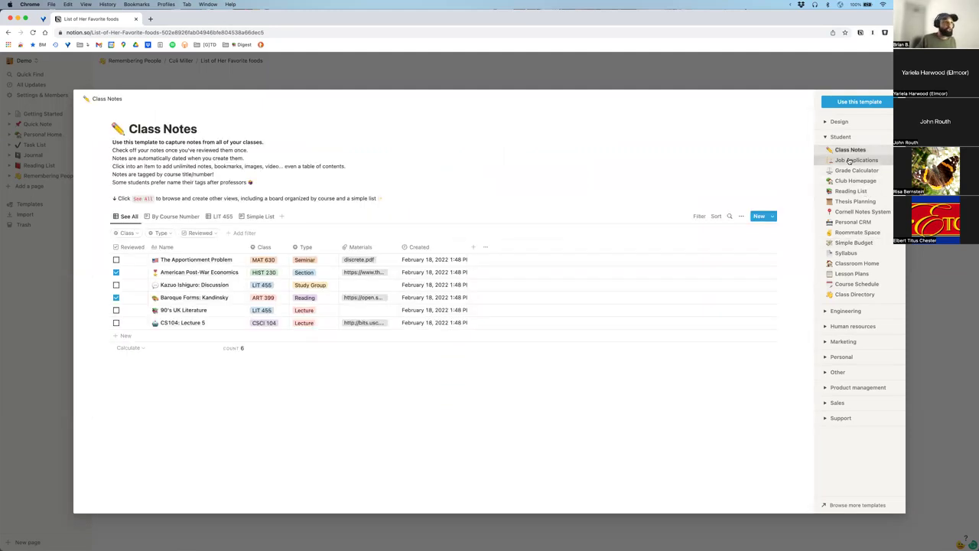
click(849, 160)
scroll(441, 314, down, 5)
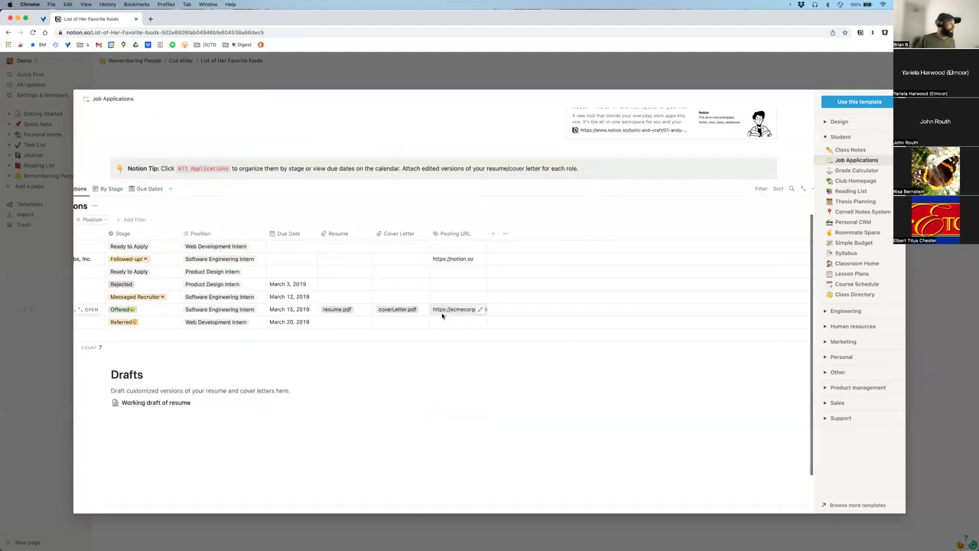
key(Escape)
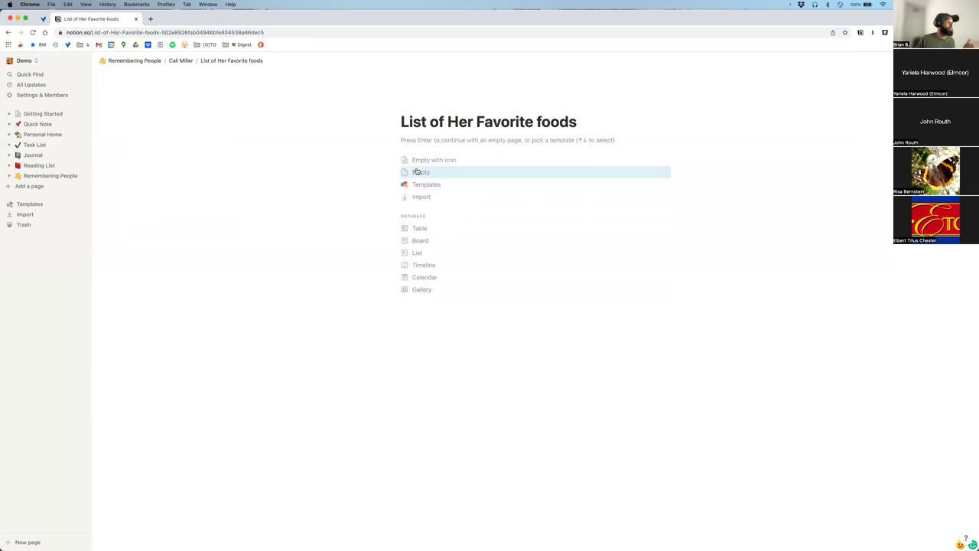
Start the favorites page empty with a salad emoji icon, then go back to the person's page
click(421, 163)
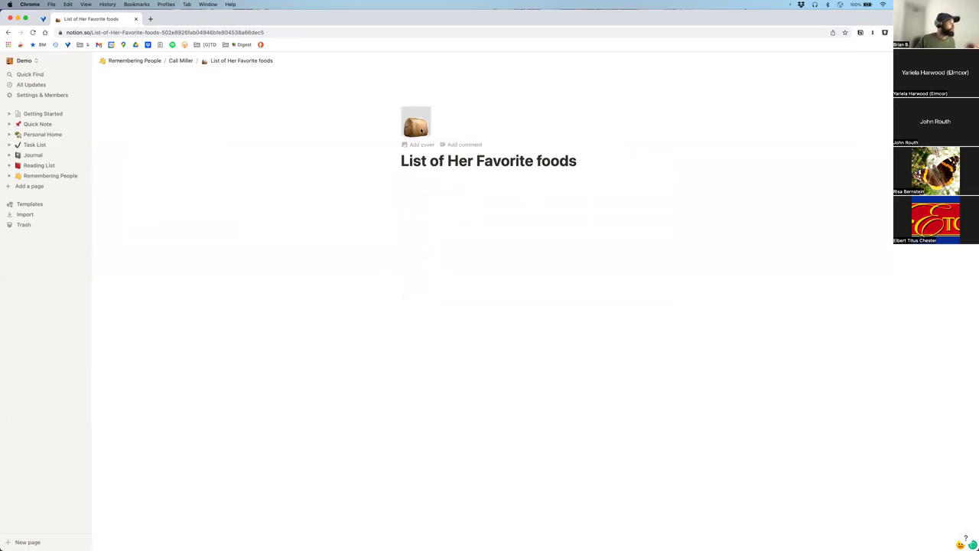
click(421, 131)
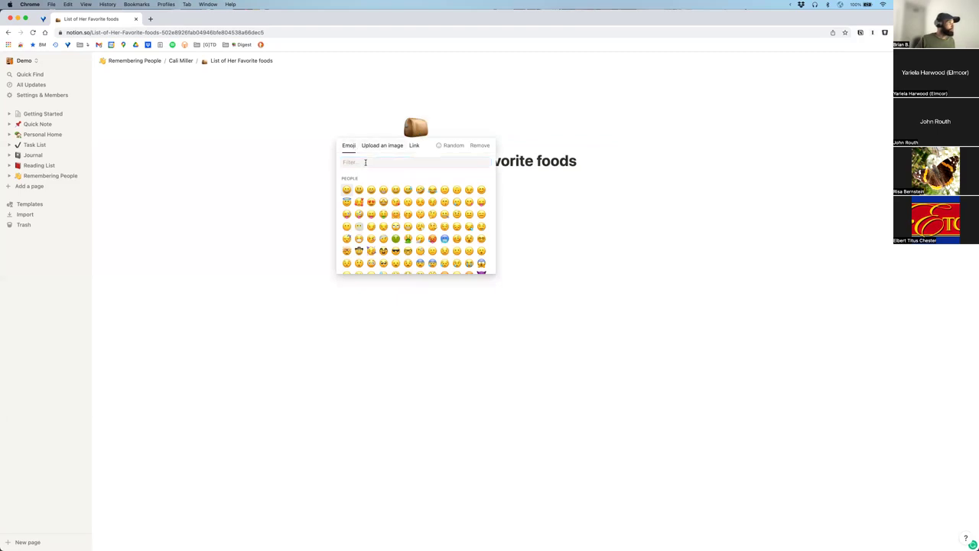
click(364, 162)
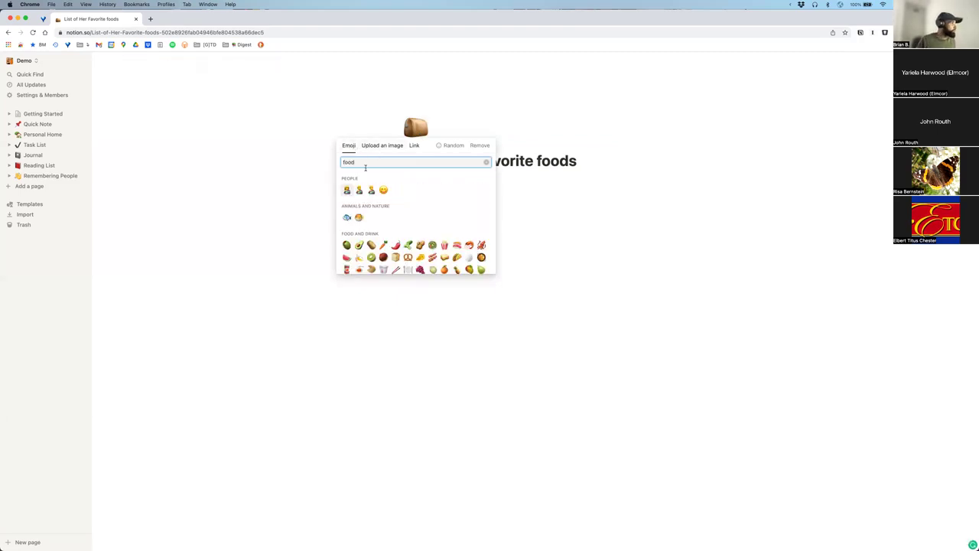
click(348, 245)
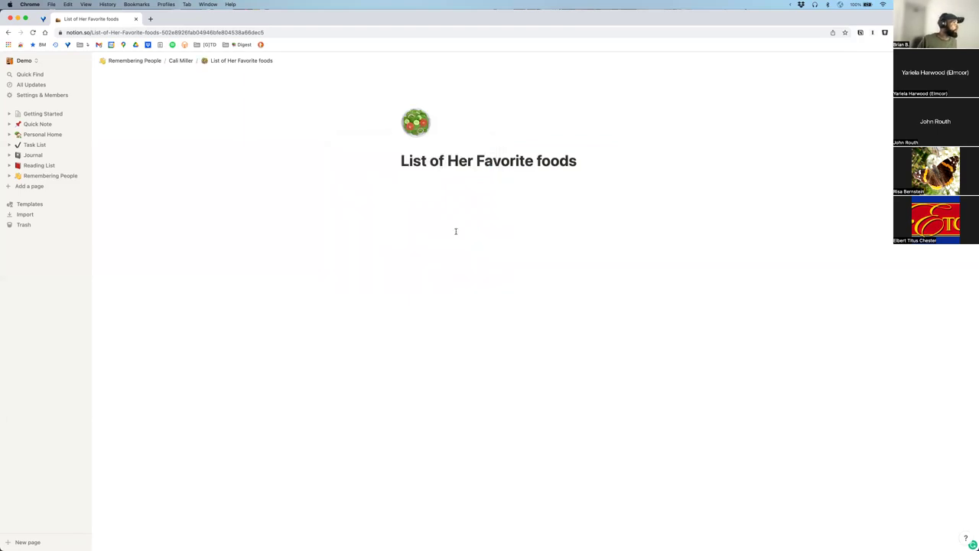
click(175, 62)
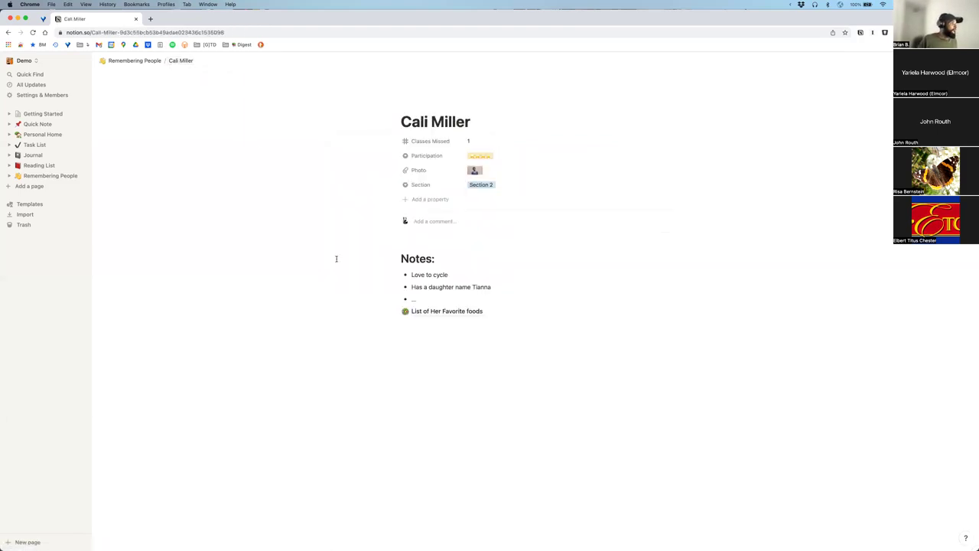
Add an empty sub-page inside 'List of Her Favorite foods', then return to the student's profile
click(447, 314)
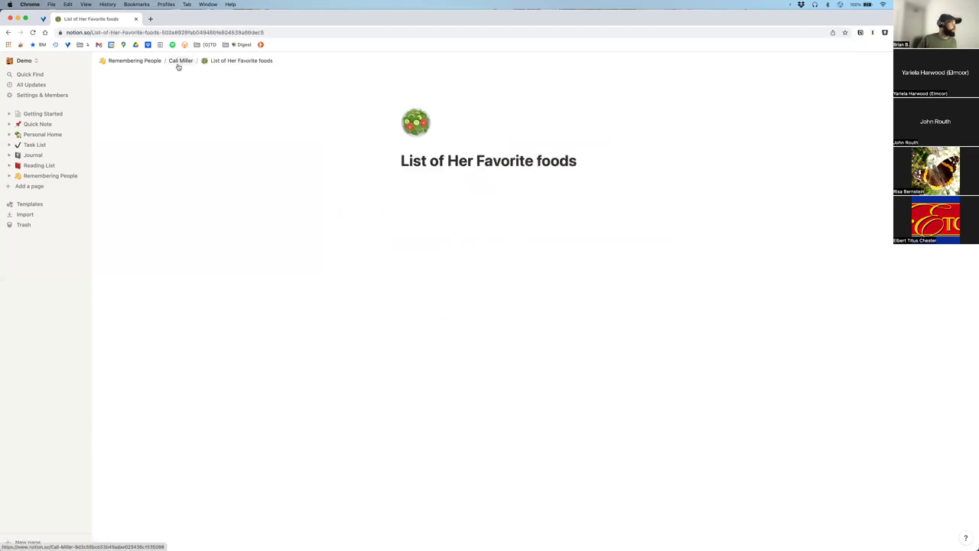
click(406, 219)
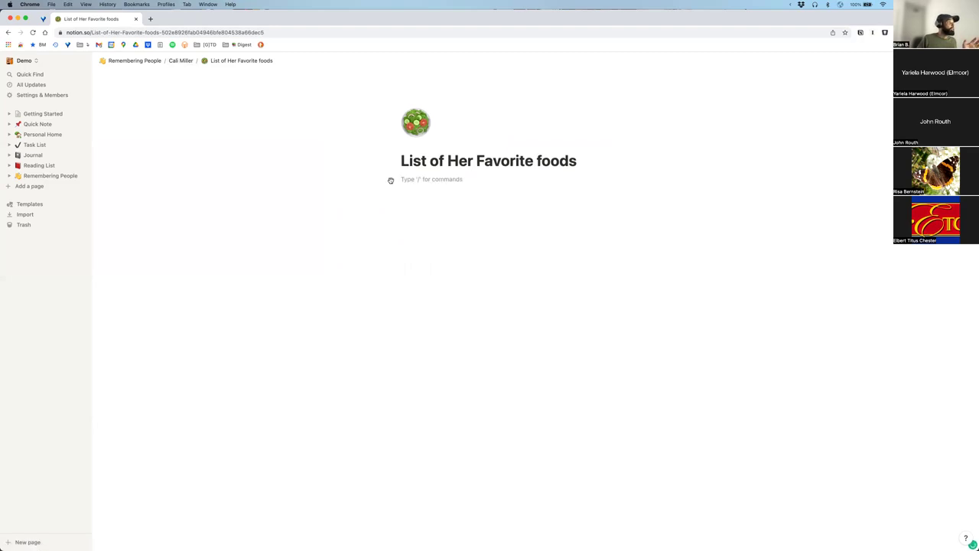
click(386, 179)
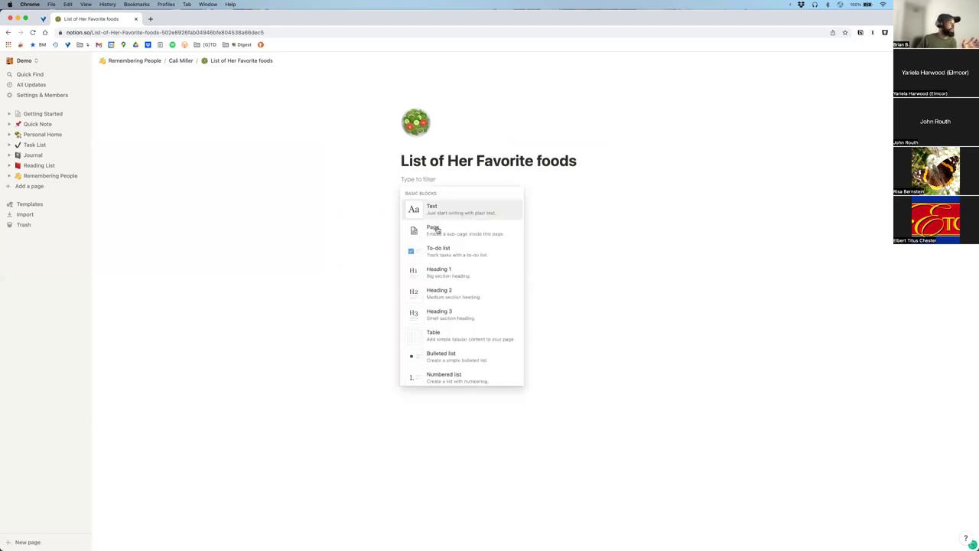
click(436, 229)
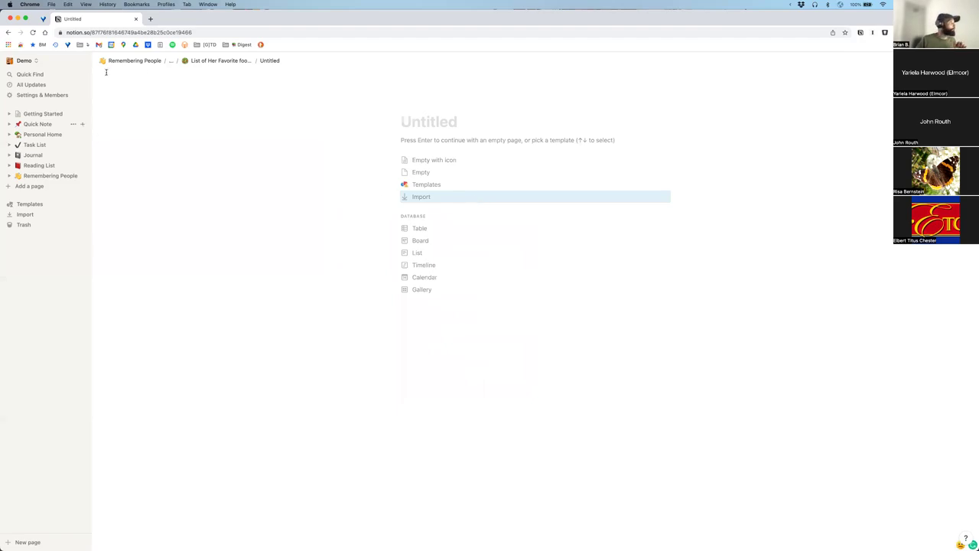
click(170, 61)
click(167, 71)
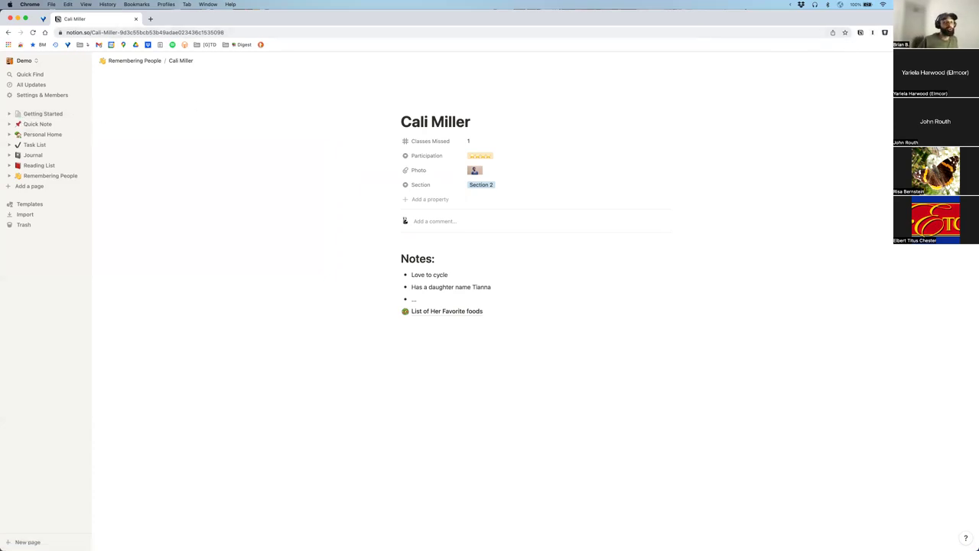
click(957, 60)
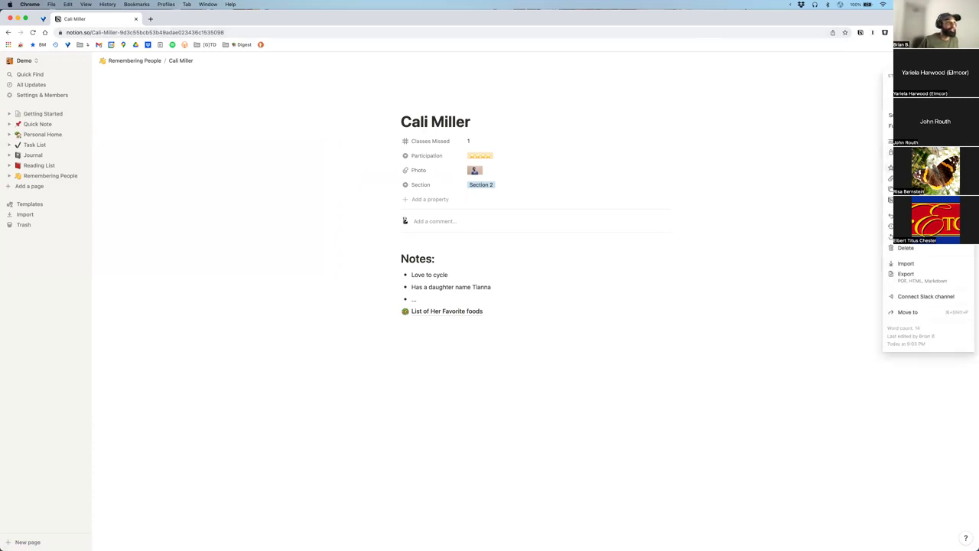
click(906, 276)
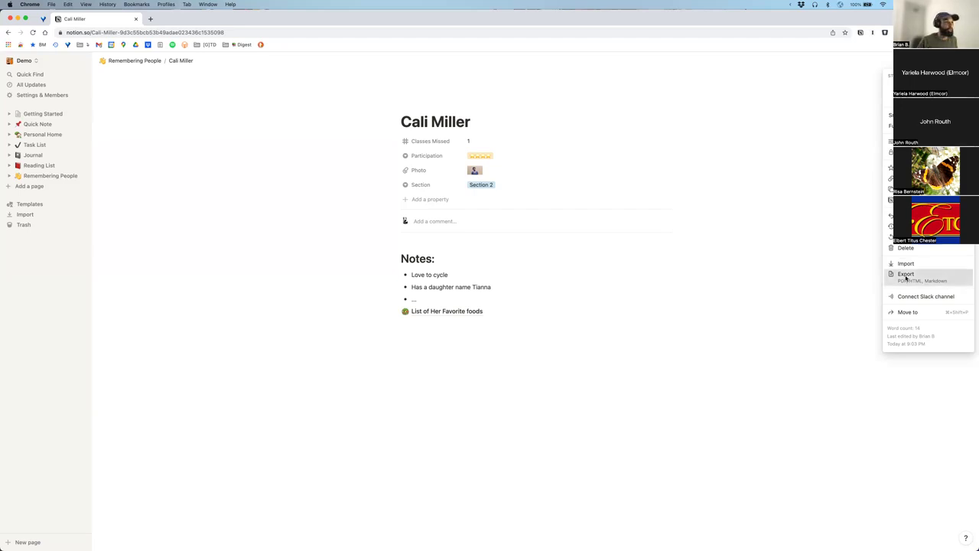
click(515, 275)
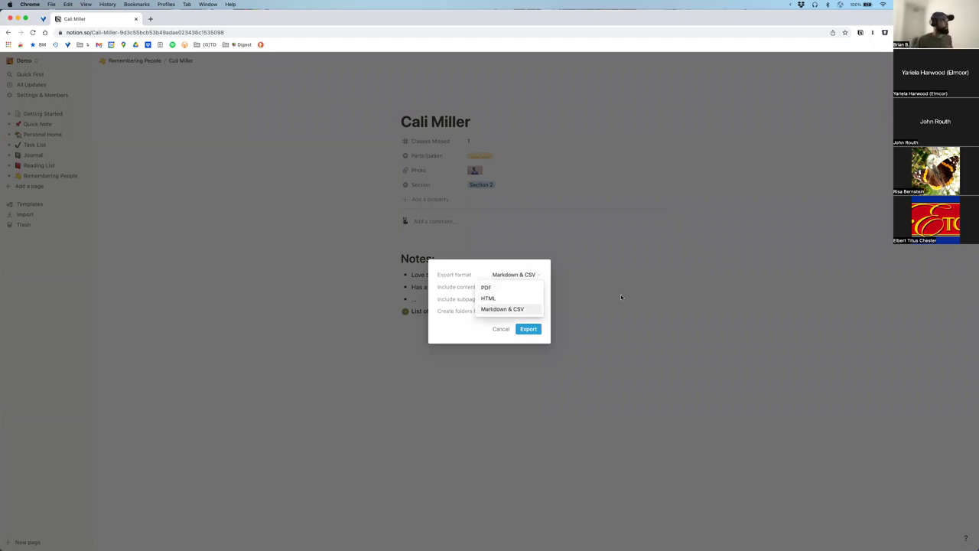
click(500, 310)
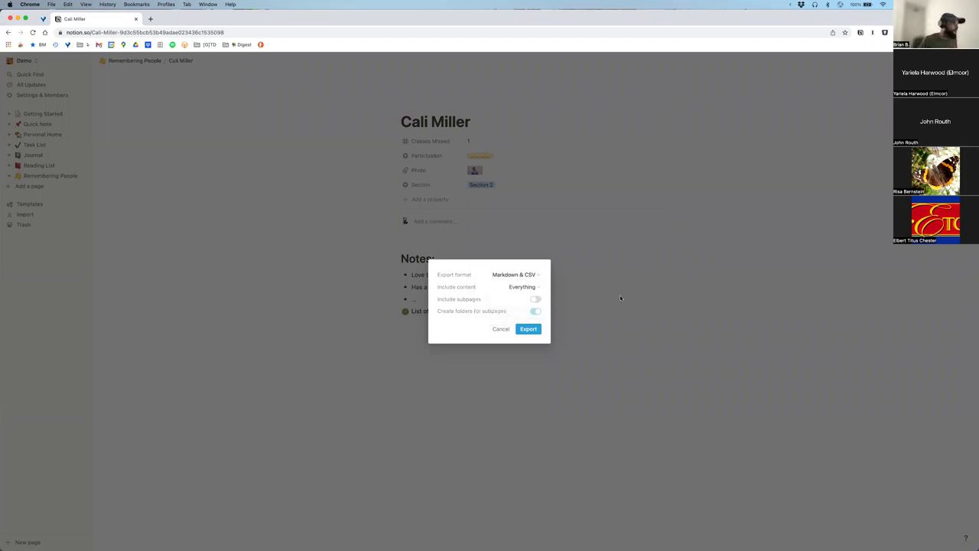
click(501, 330)
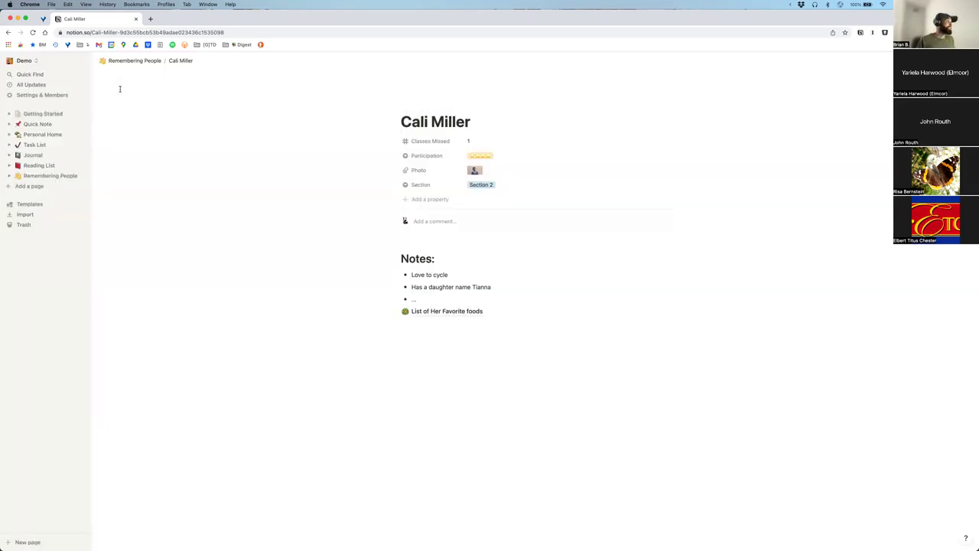
Visit Quick Note and Personal Home, then view the first Remembering People profile as a full page
click(122, 62)
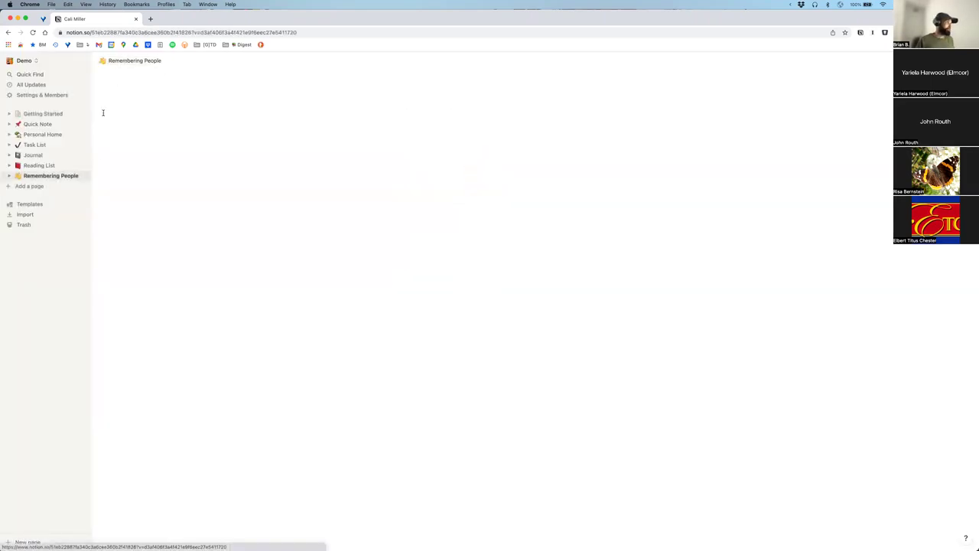
click(36, 124)
click(40, 134)
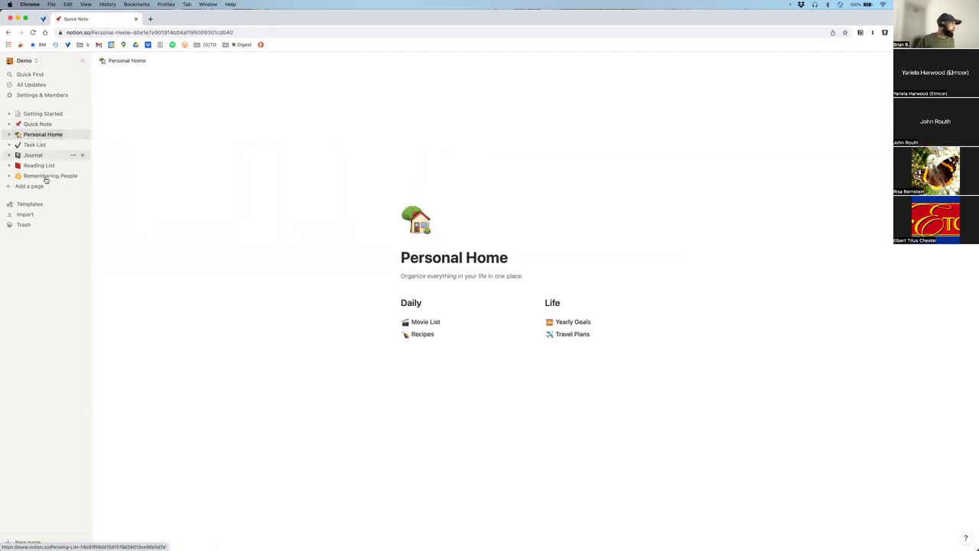
click(44, 175)
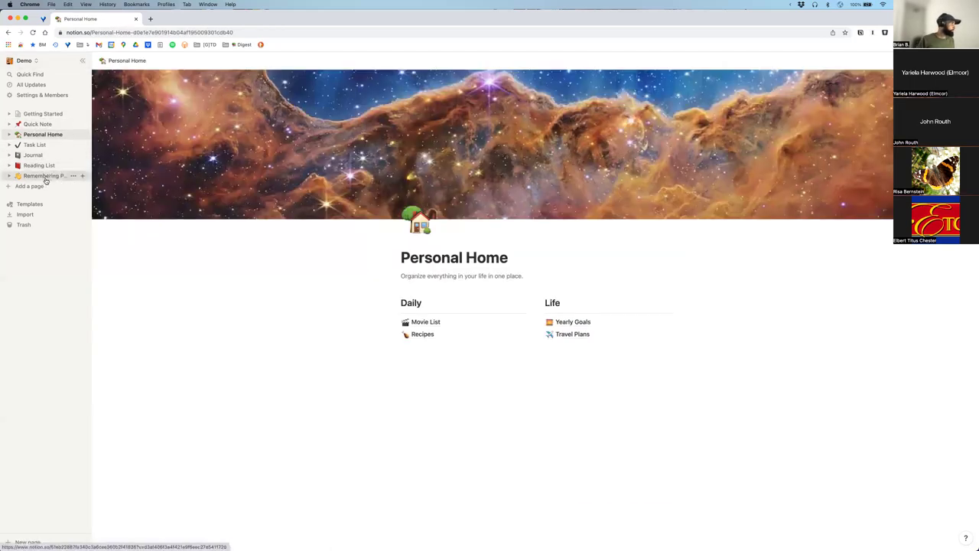
click(191, 218)
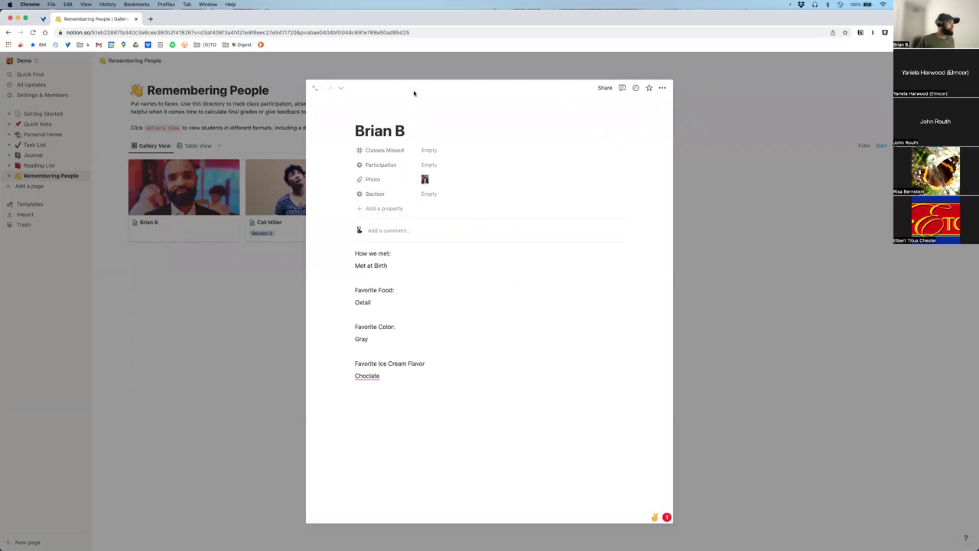
click(315, 89)
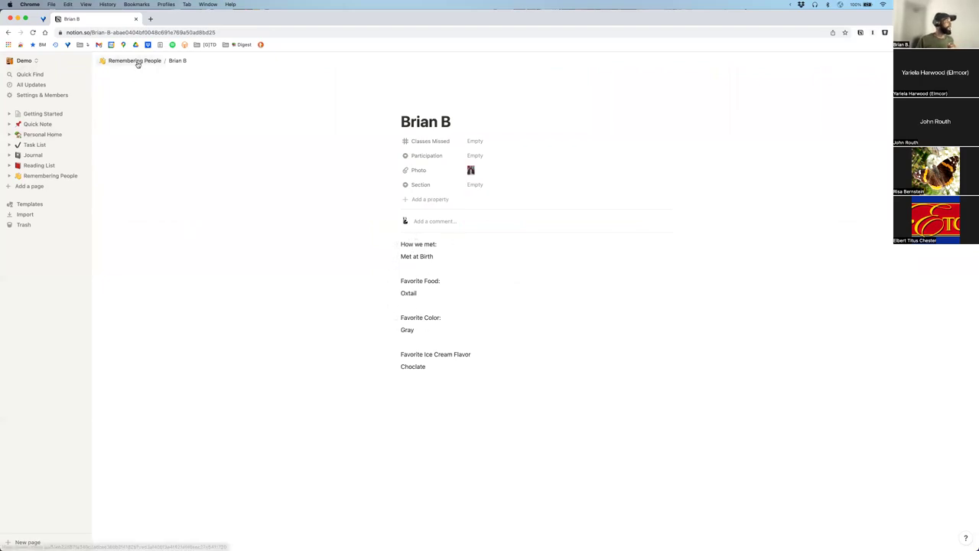
click(137, 63)
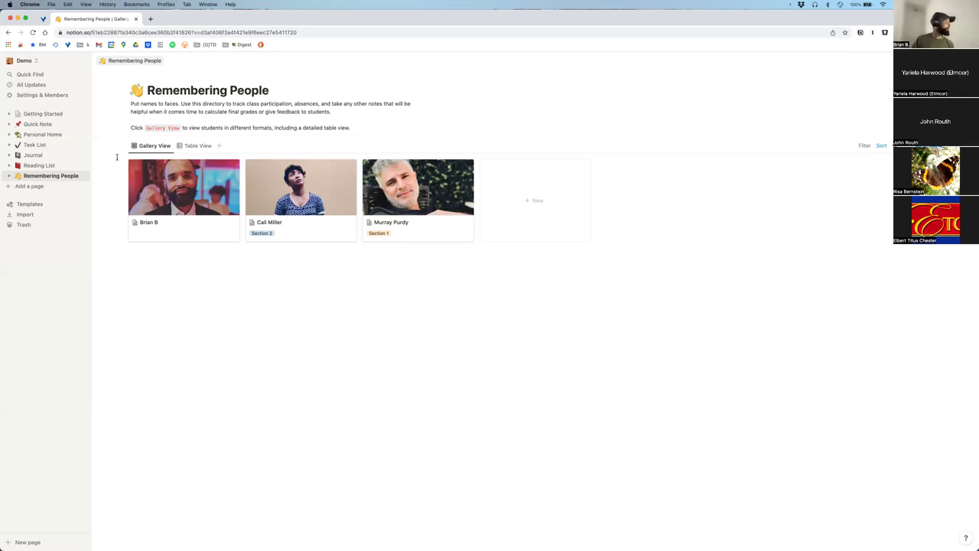
Close the Chrome window showing Notion and bring Obsidian back to the front
drag(7, 21, 11, 21)
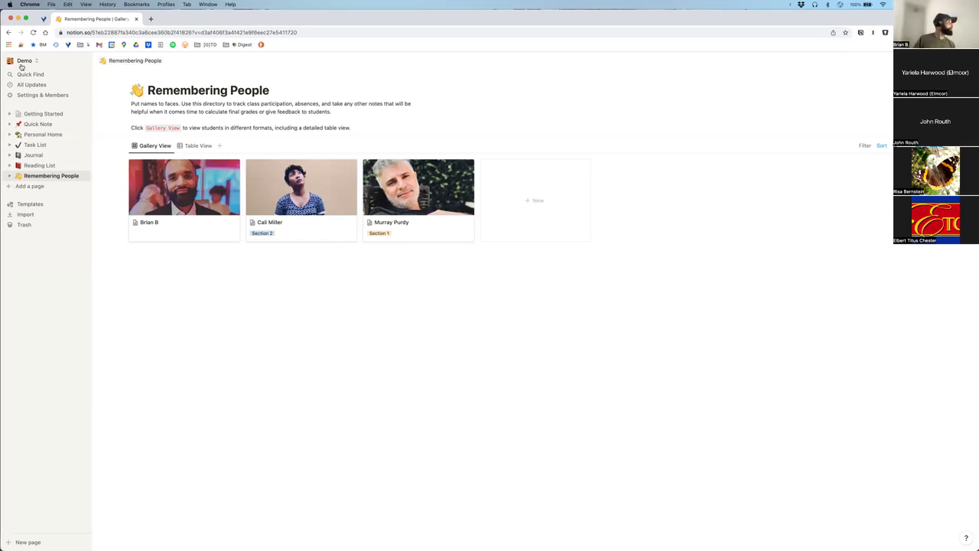
click(10, 18)
click(33, 17)
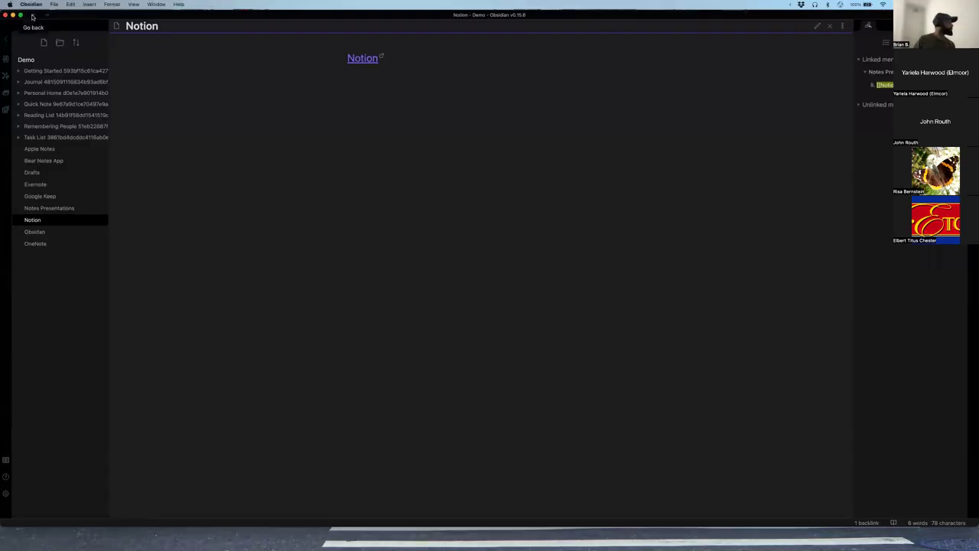
Open the Evernote note in reading view and follow its link to evernote.com
click(33, 17)
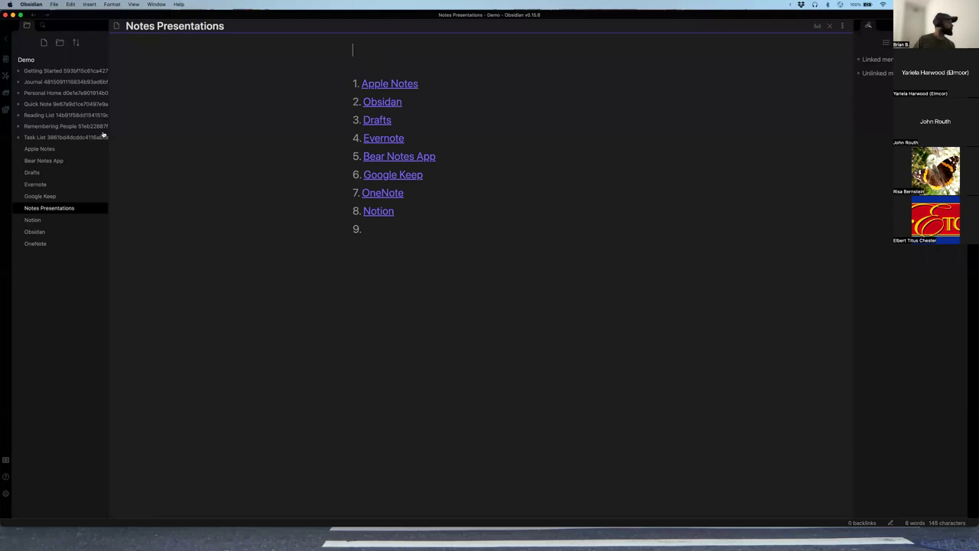
click(377, 138)
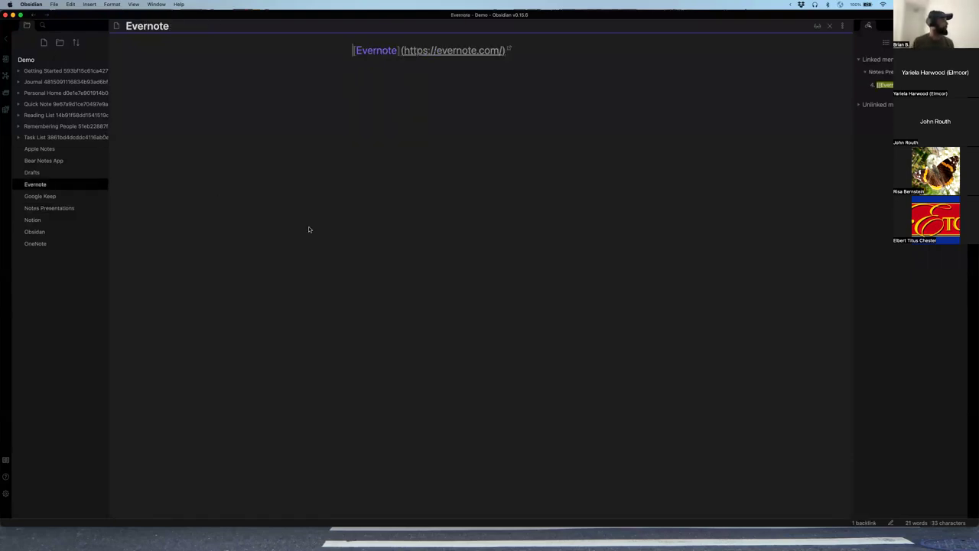
click(817, 25)
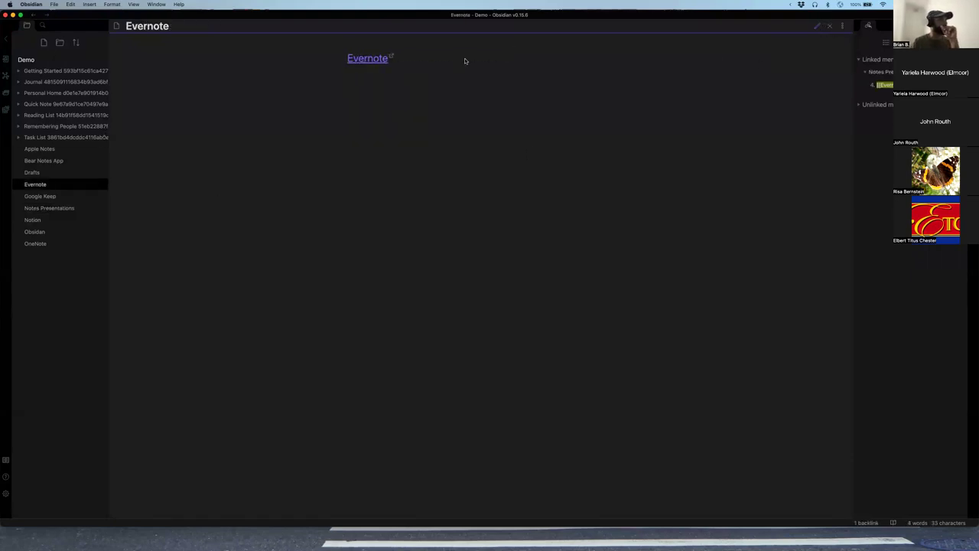
click(354, 60)
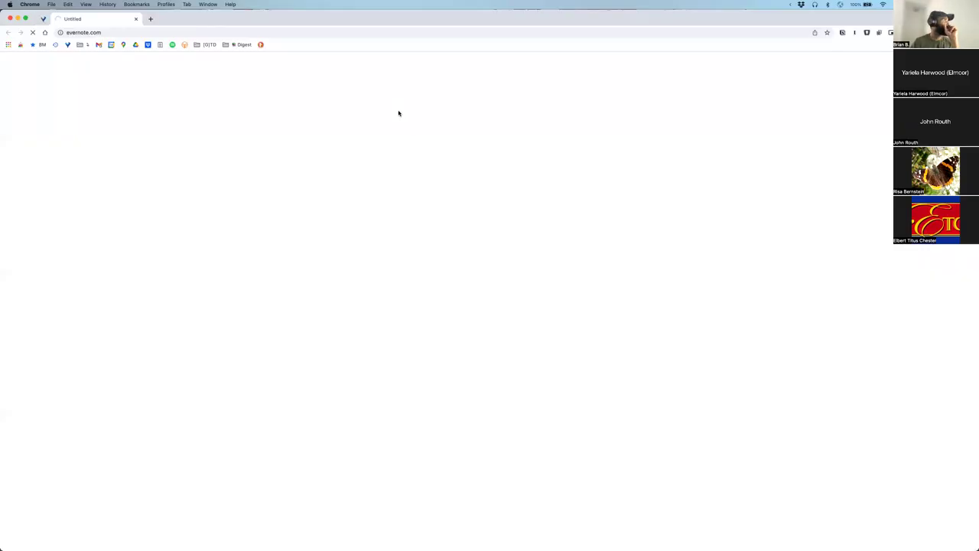
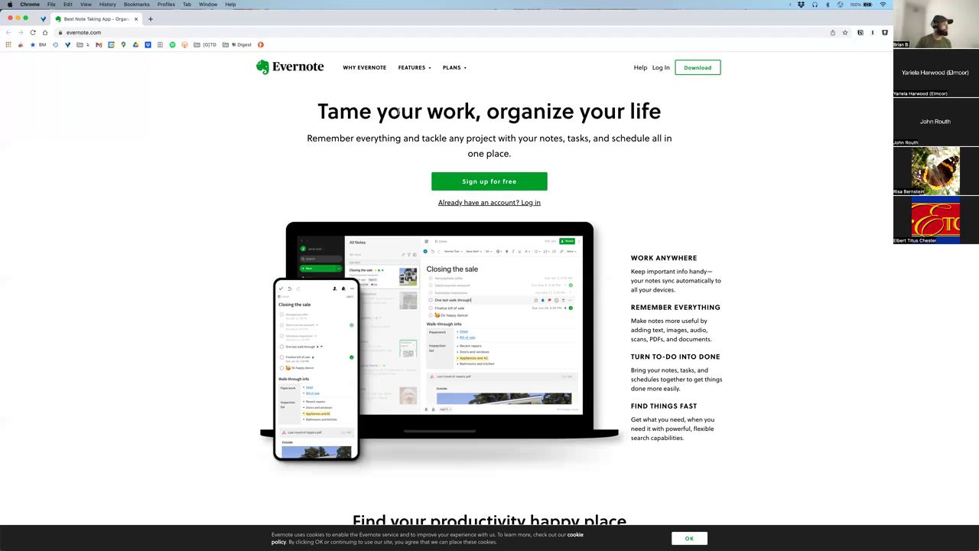
Close the Evernote site, return to Notes Presentations and open the Obsidan note in reading view
click(9, 20)
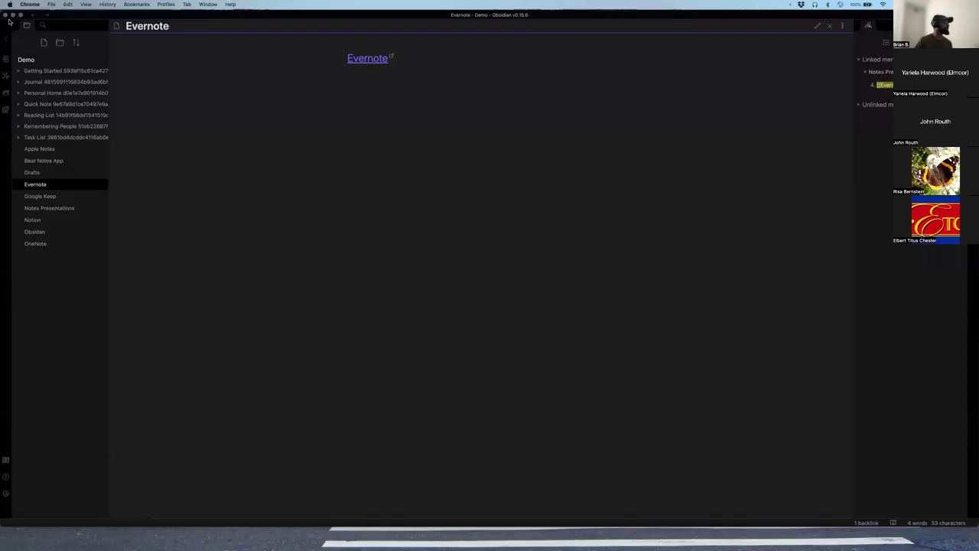
click(32, 17)
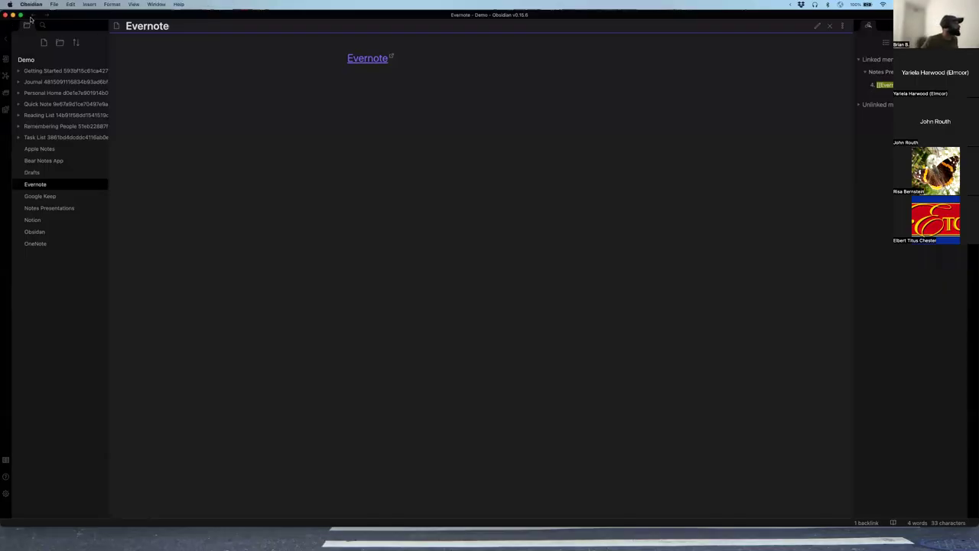
click(32, 17)
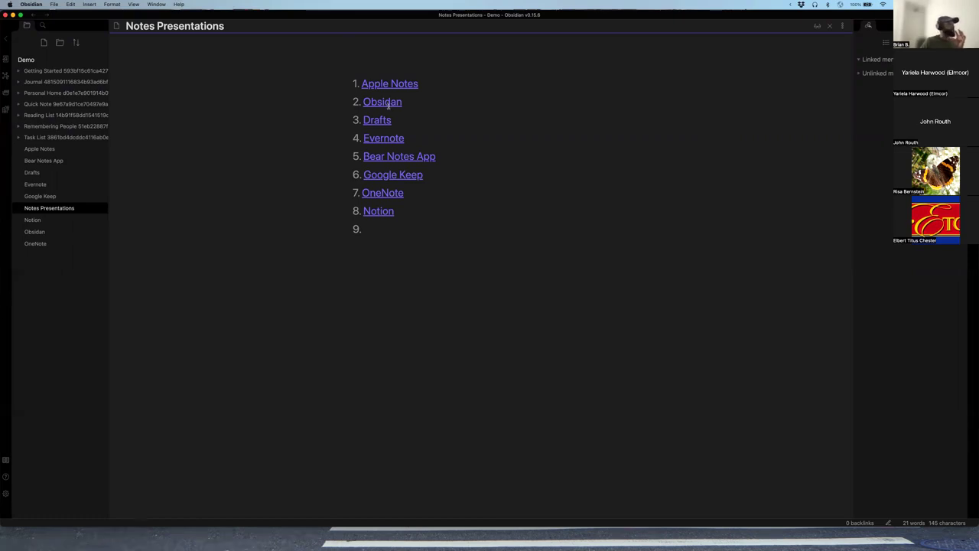
click(387, 105)
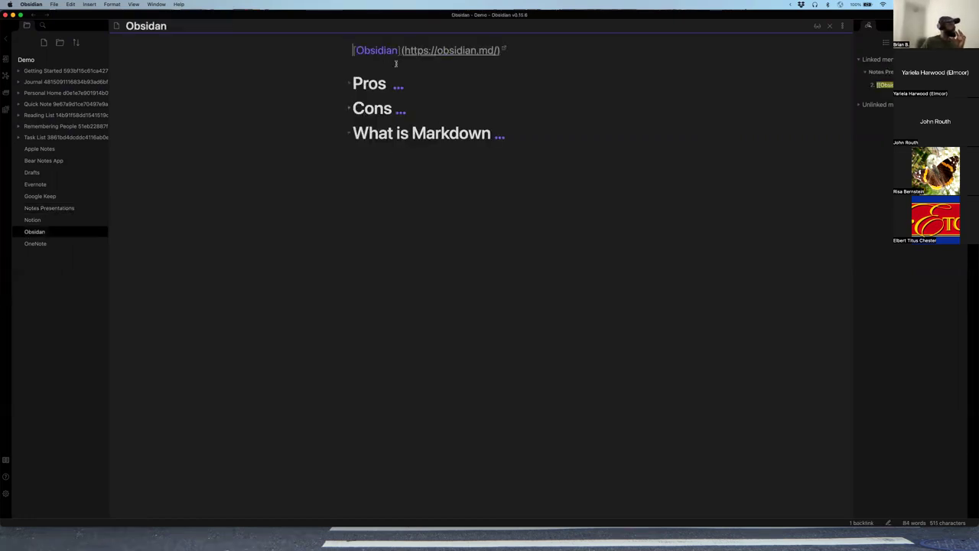
key(super+e)
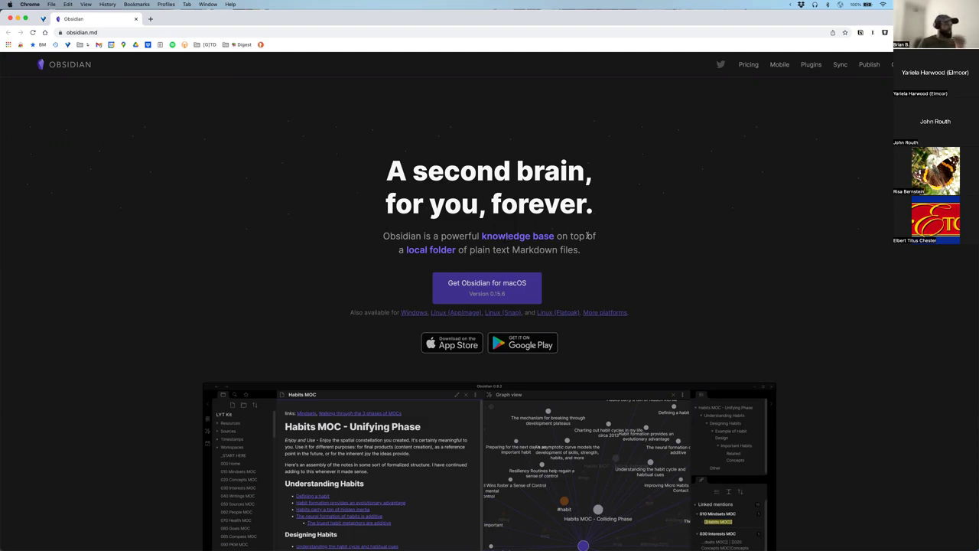
Scroll down the obsidian.md homepage, then switch back to the Obsidian app
scroll(587, 235, down, 2)
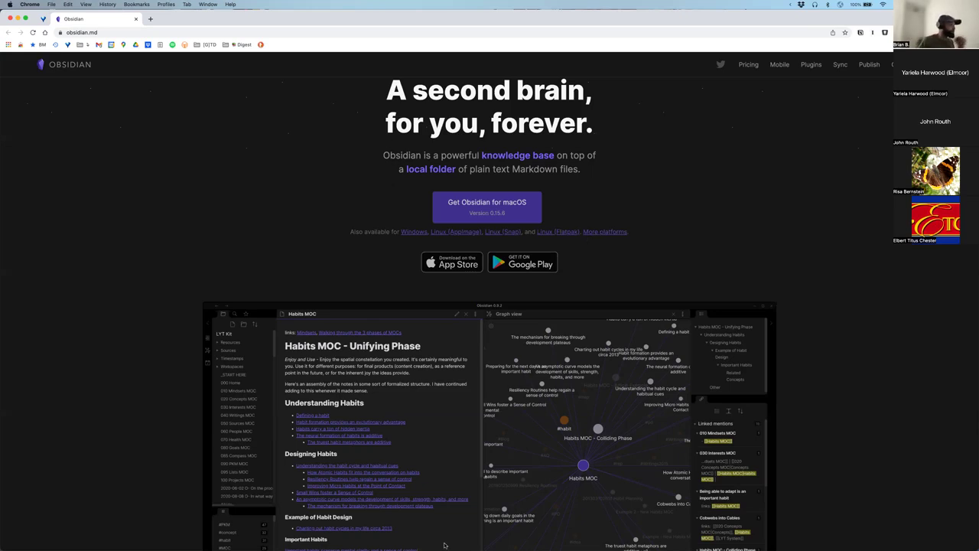
mouse_move(436, 544)
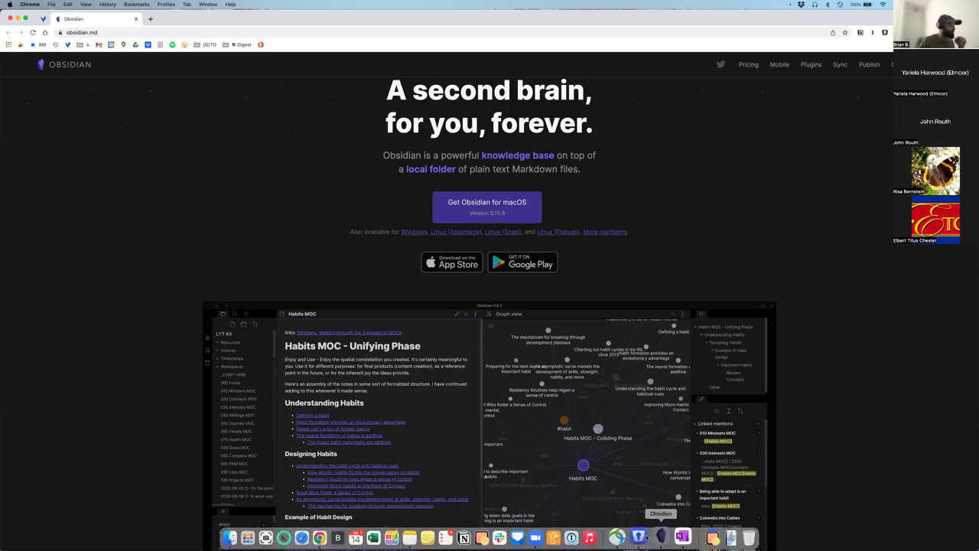
click(656, 537)
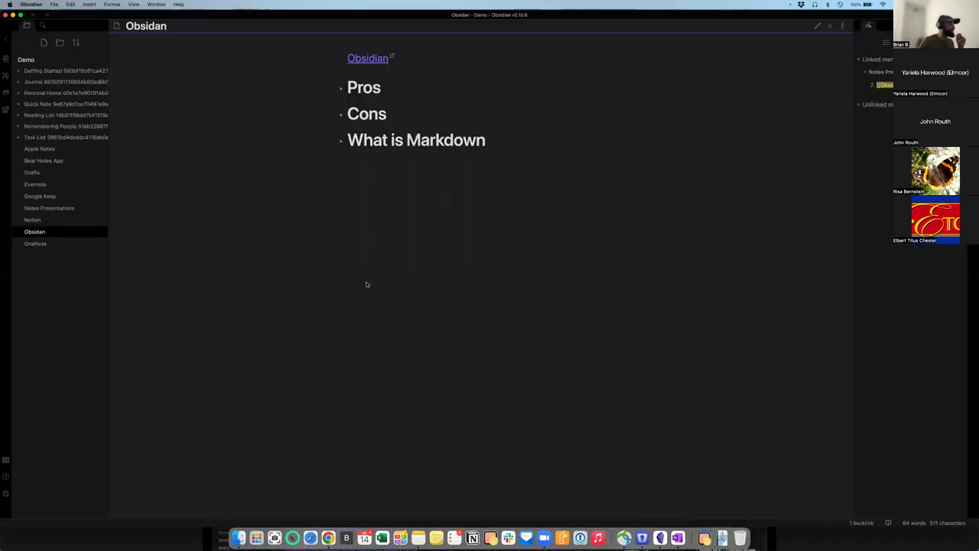
Go back to Notes Presentations, glance at the Notion note, and return to edit the Notion line
click(33, 15)
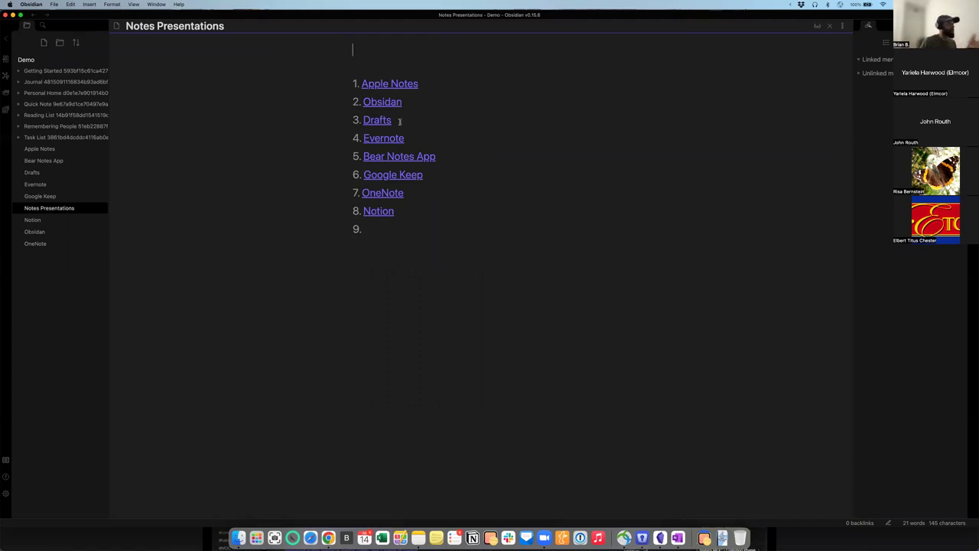
click(426, 229)
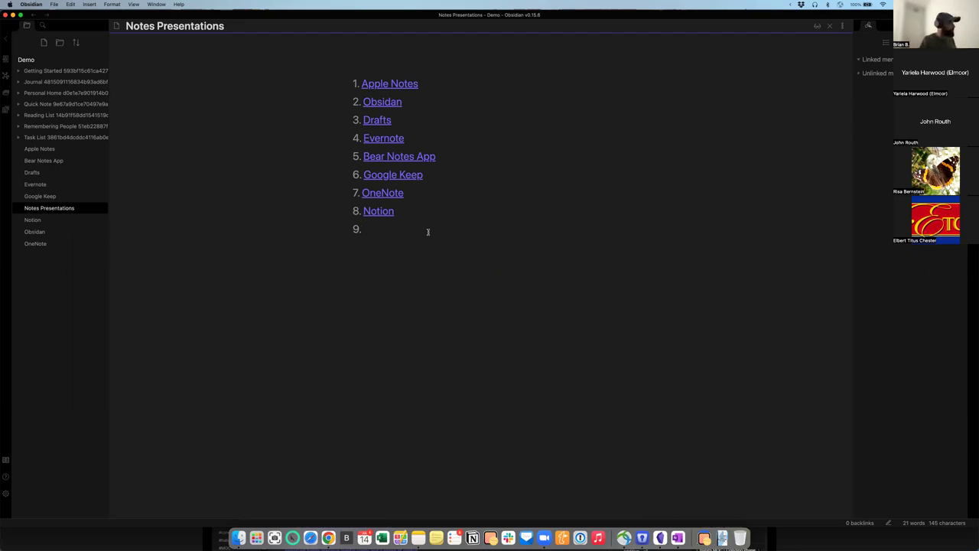
click(378, 211)
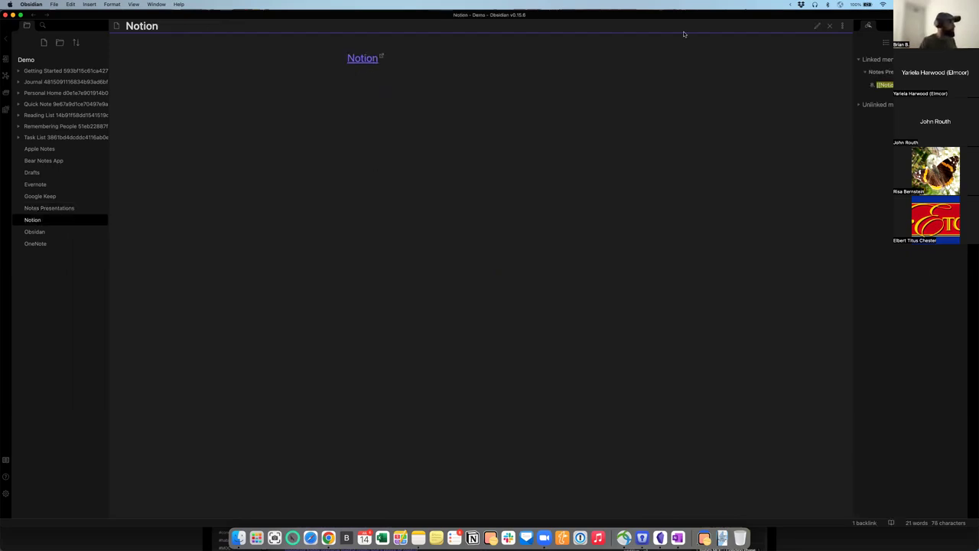
click(31, 15)
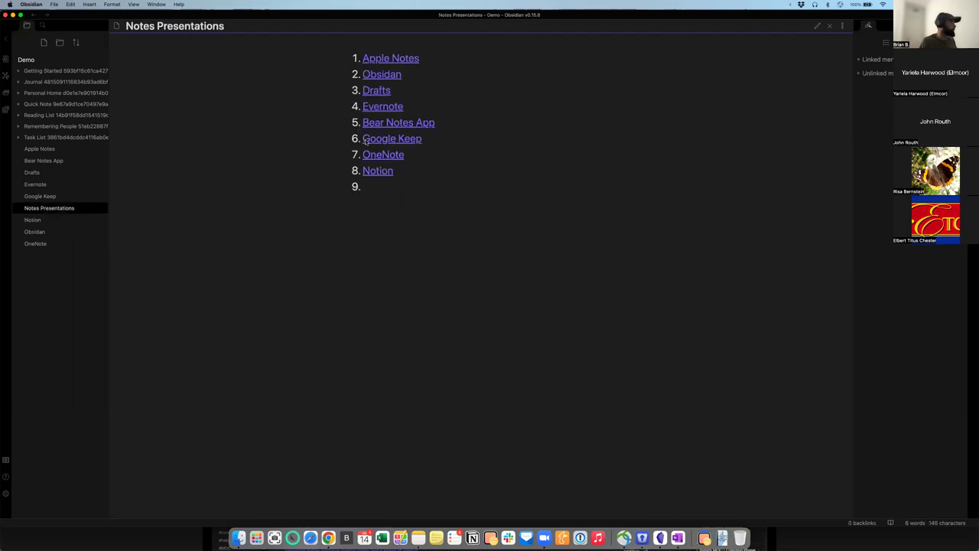
click(817, 26)
click(418, 209)
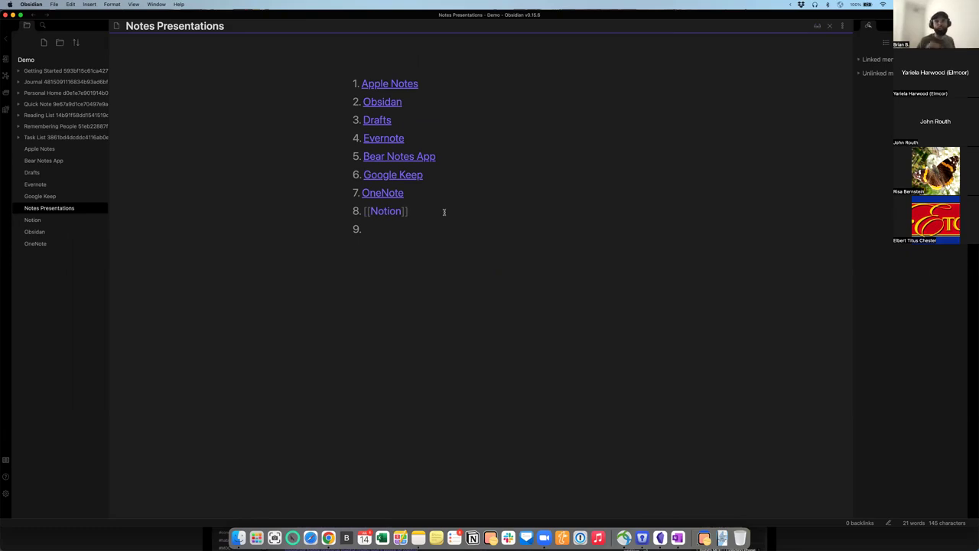
Add a new item 9 after Notion containing the link [[Demo]]
key(Return)
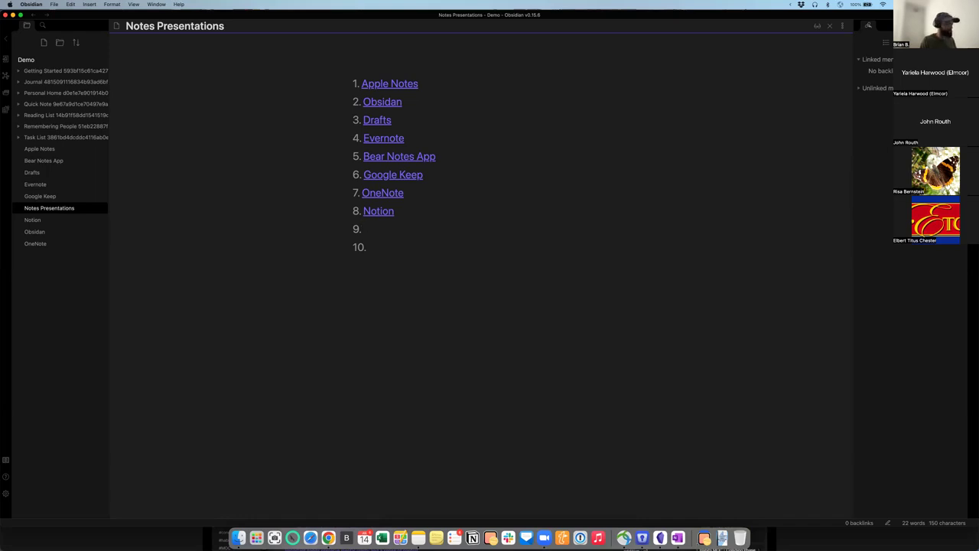
text(D)
key(BackSpace)
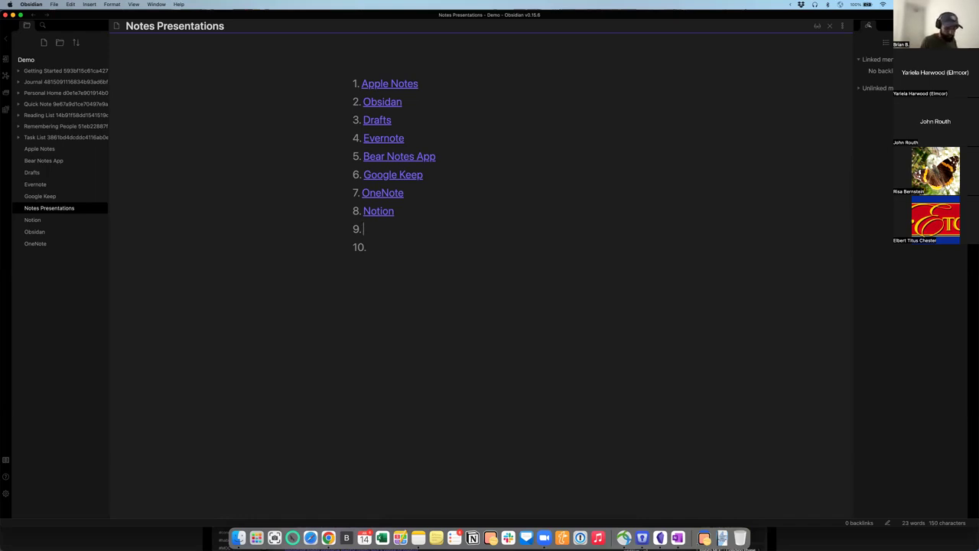
text([)
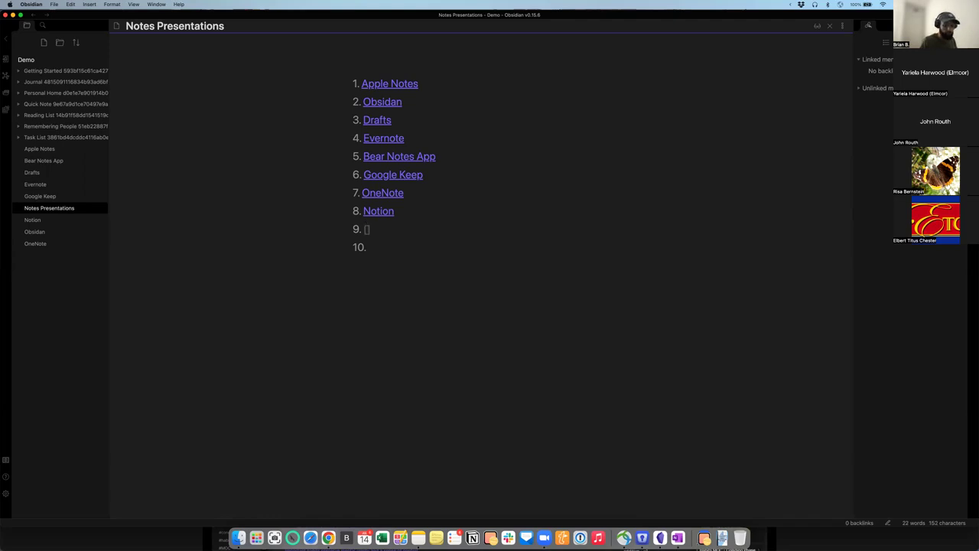
text([)
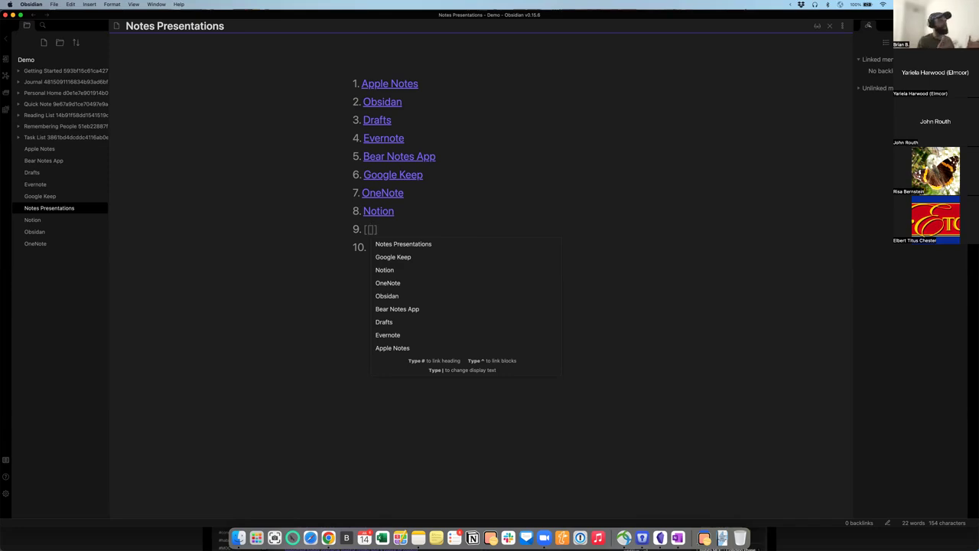
text(Demo)
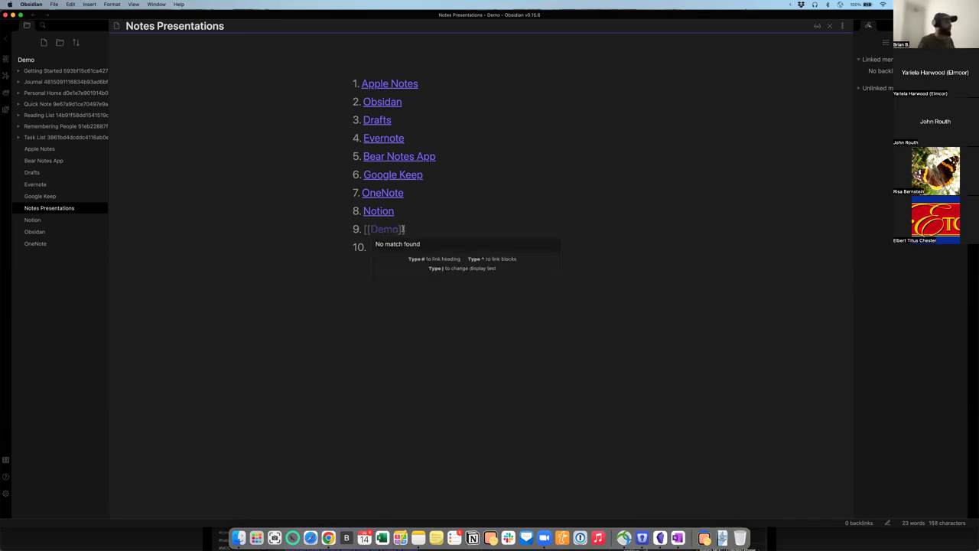
key(Escape)
Create the Demo note from its link and paste in the line 'This is a test'
click(442, 276)
click(372, 252)
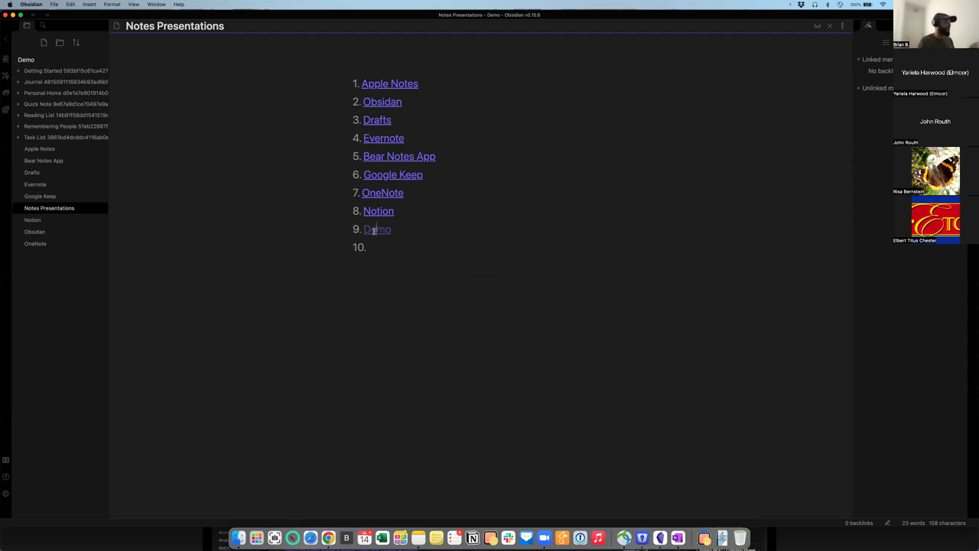
click(376, 230)
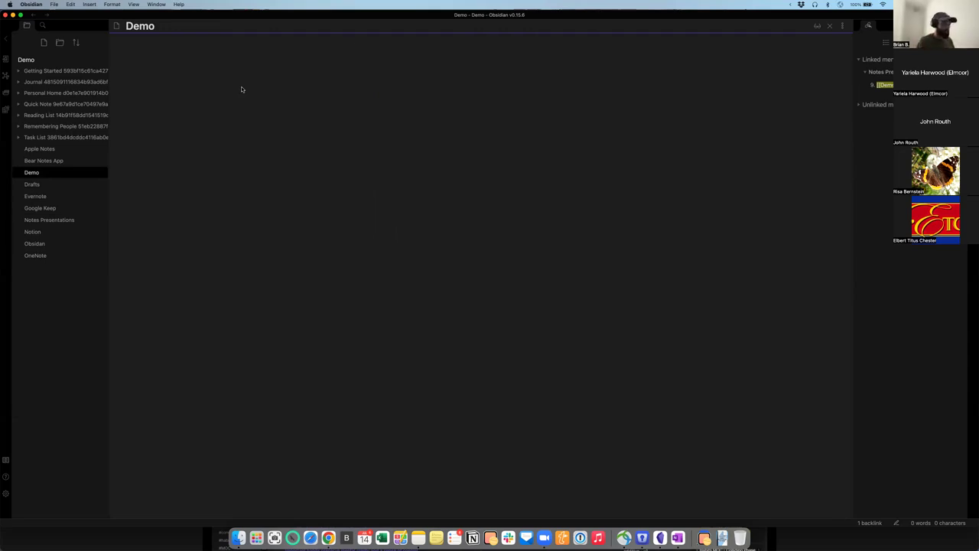
text(This is a test)
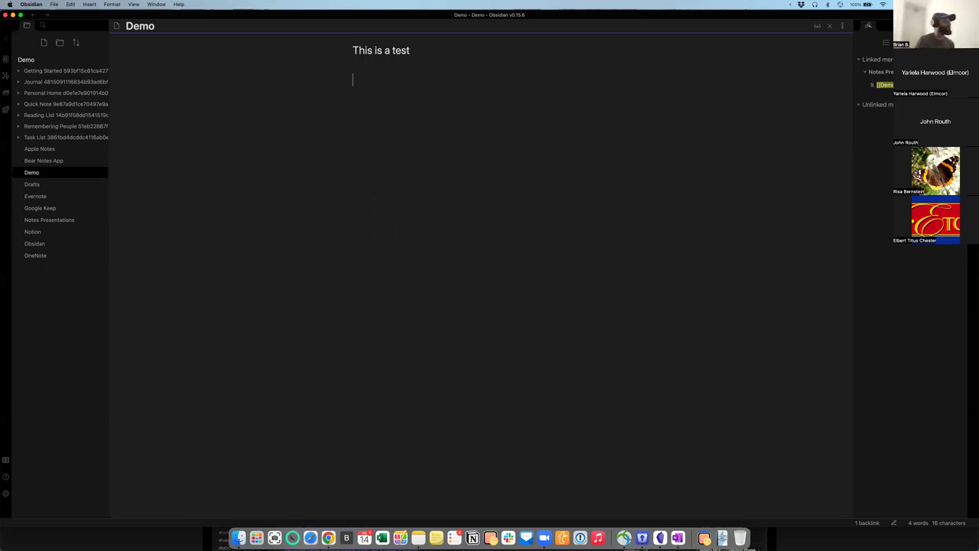
Return from the Demo note to the Notes Presentations list
click(34, 15)
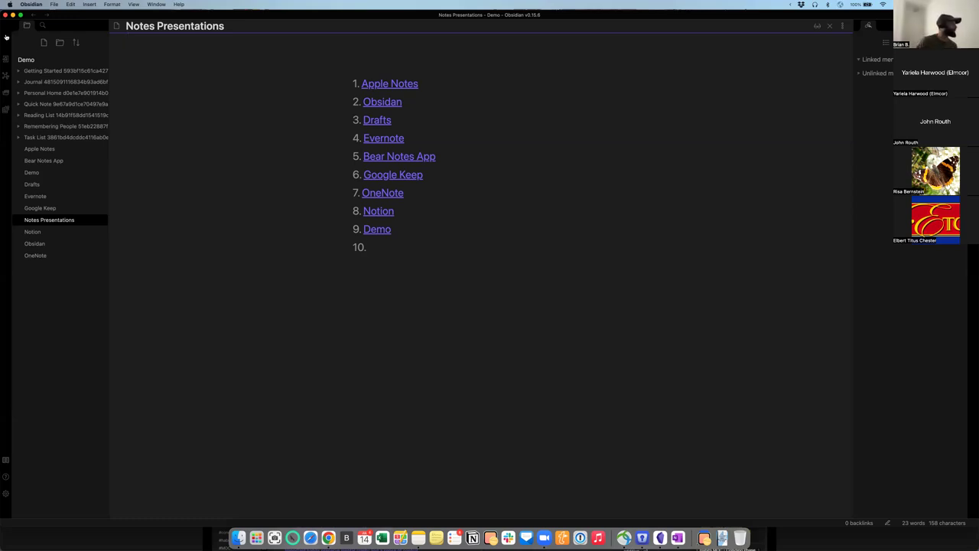
Peek at Apple Notes, then open the Obsidan note and unfold its What is Markdown section
click(35, 14)
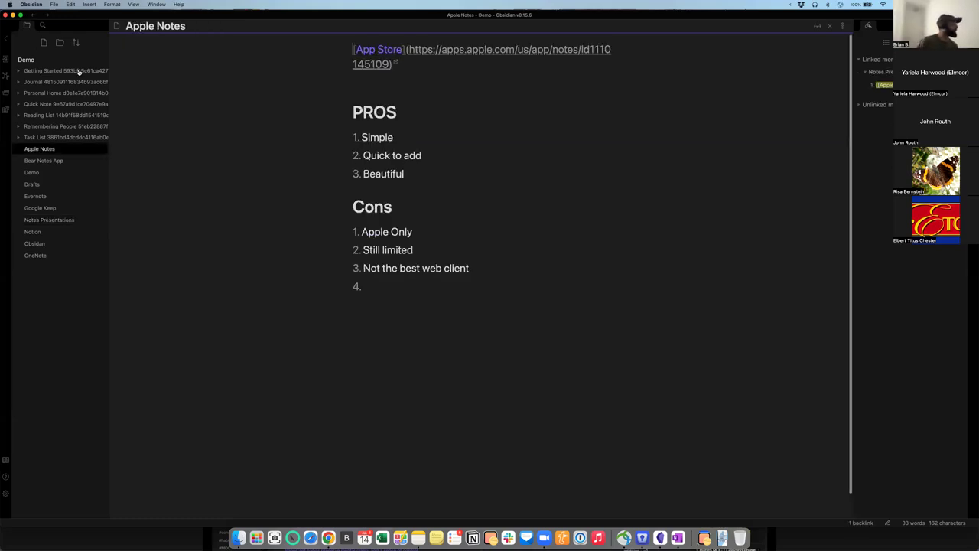
click(40, 15)
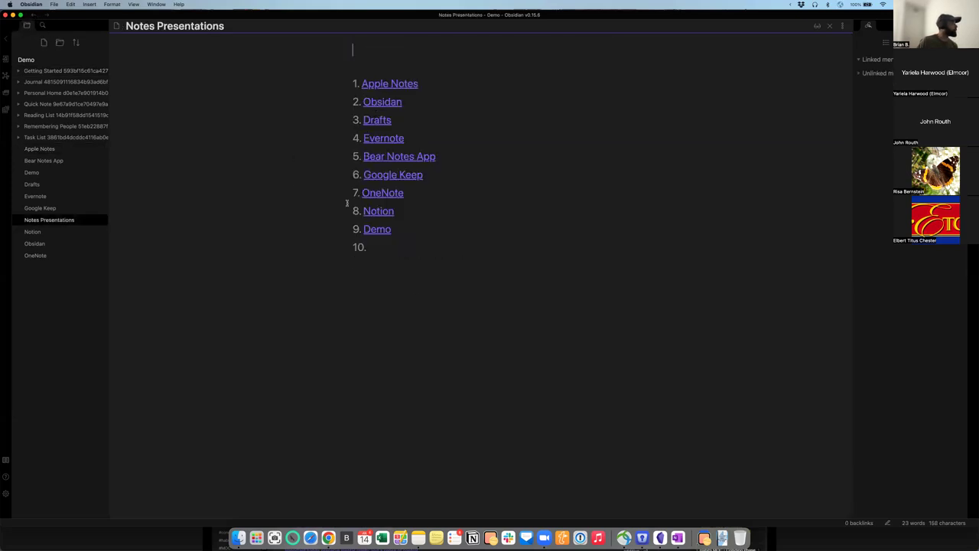
click(380, 104)
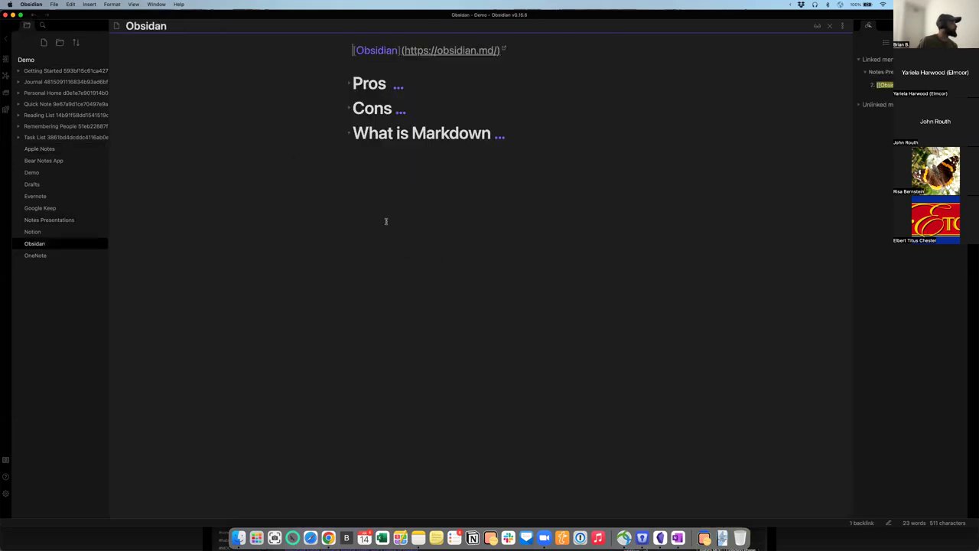
click(347, 133)
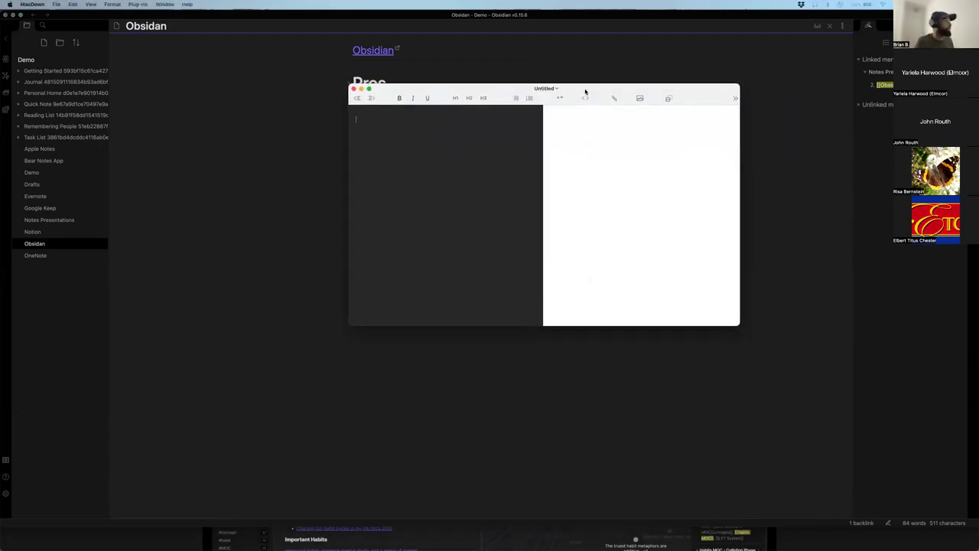
In a maximised MacDown Untitled document, type ###DEMO, a ## Demo heading, and a Demo line
drag(511, 91, 505, 89)
key(ctrl+v)
double_click(497, 87)
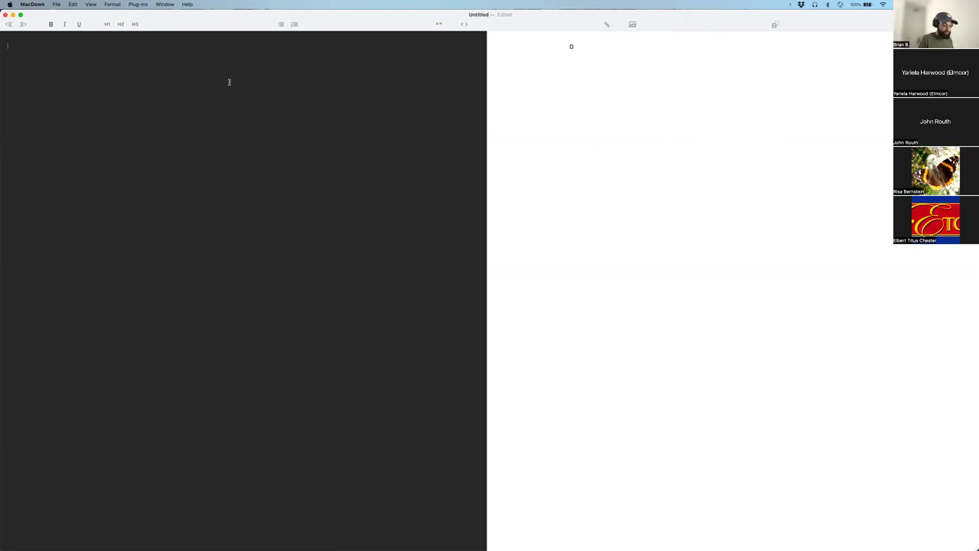
text(emo)
key(BackSpace)
key(BackSpace)
key(BackSpace)
key(BackSpace)
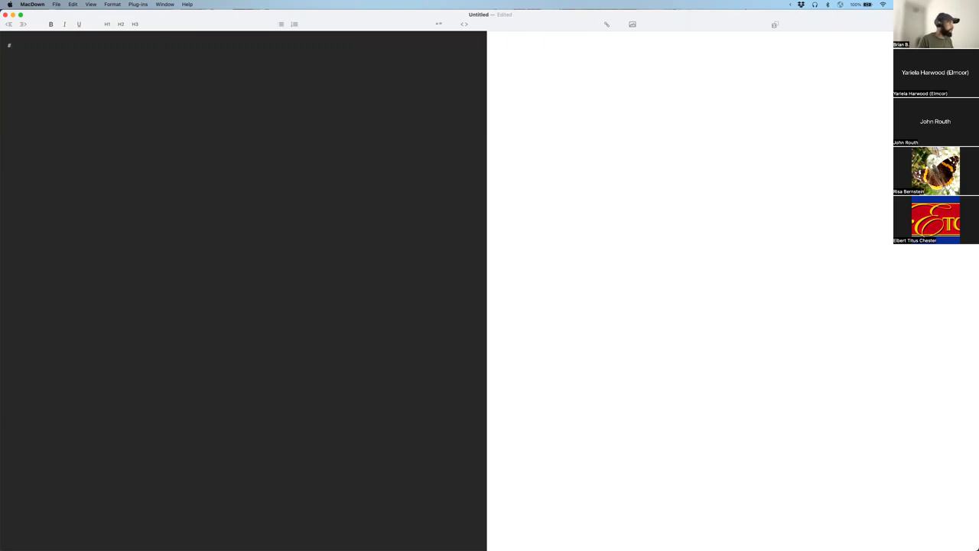
text(DEMO)
key(Return)
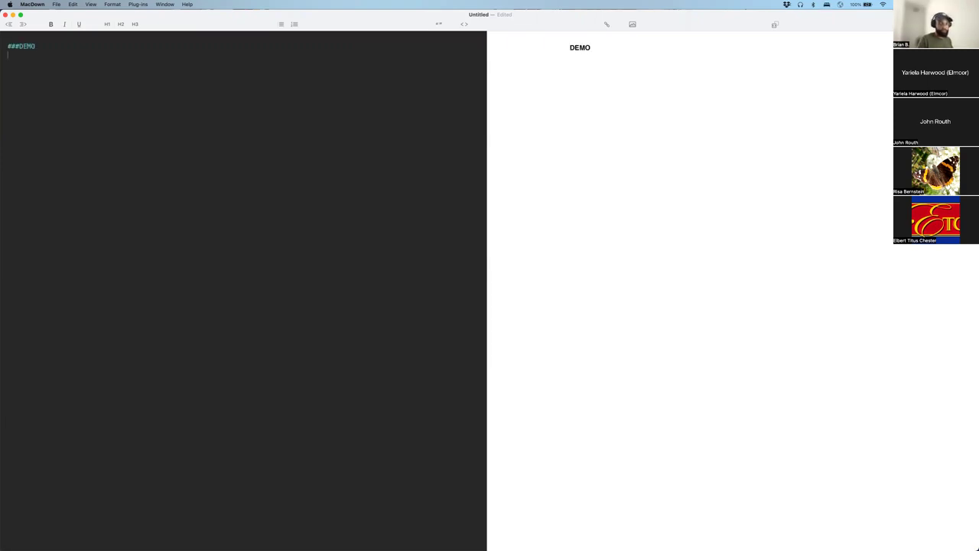
text(##)
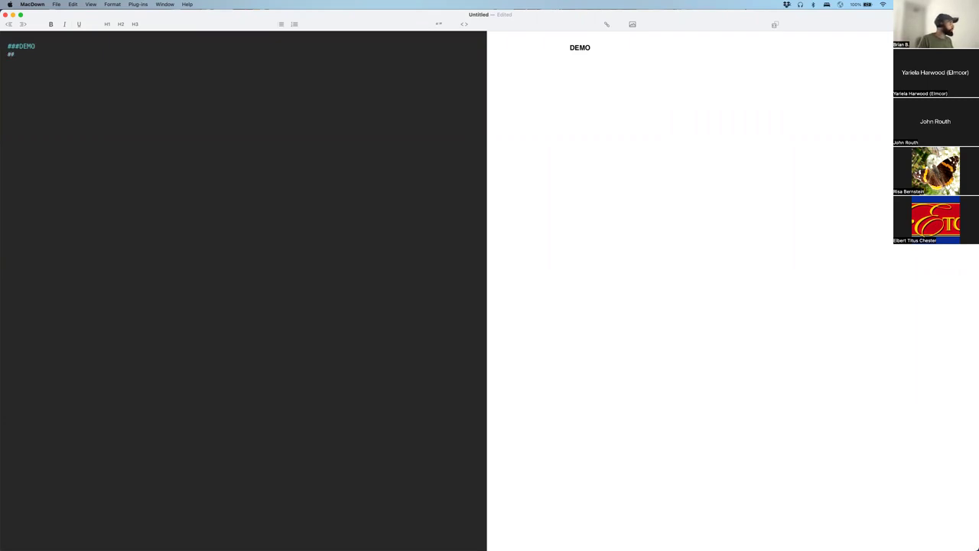
text( Demo)
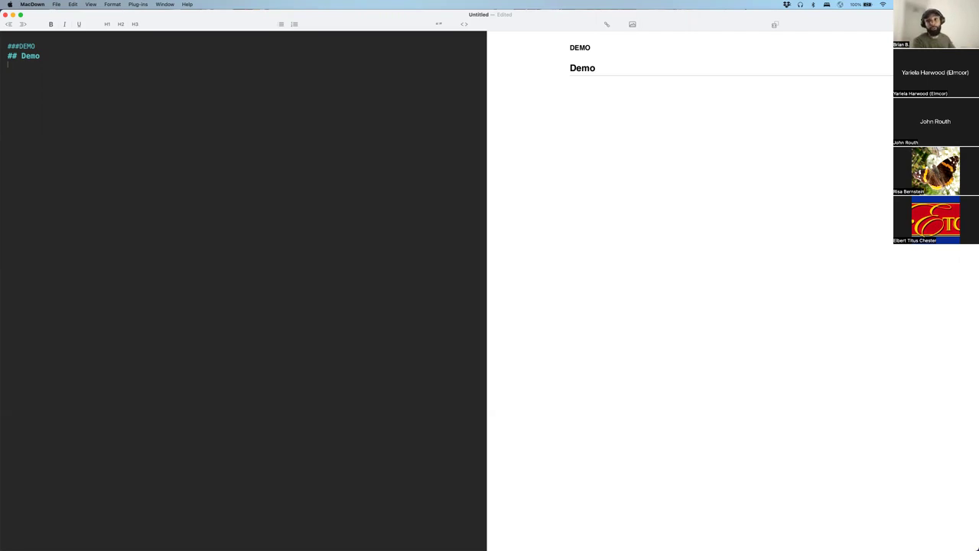
key(Return)
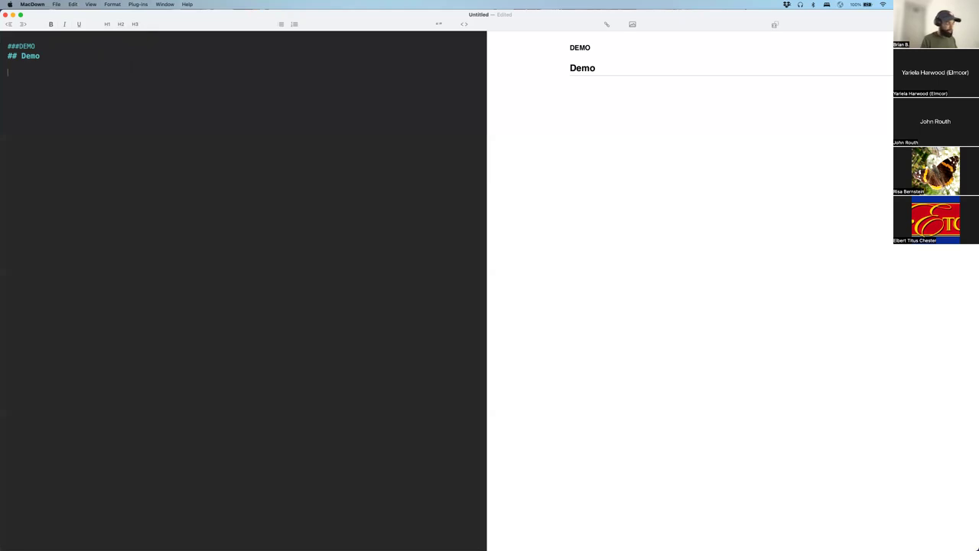
text(Demo)
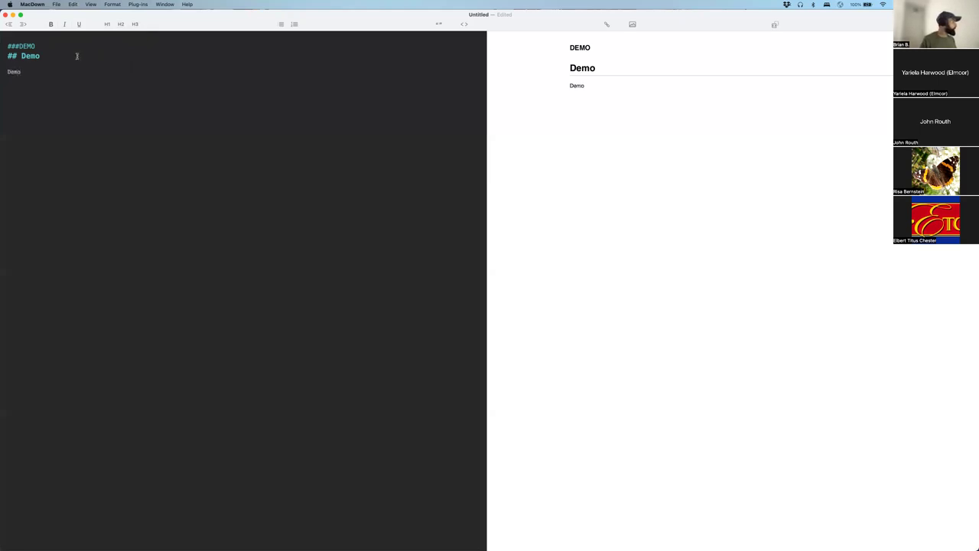
text(**)
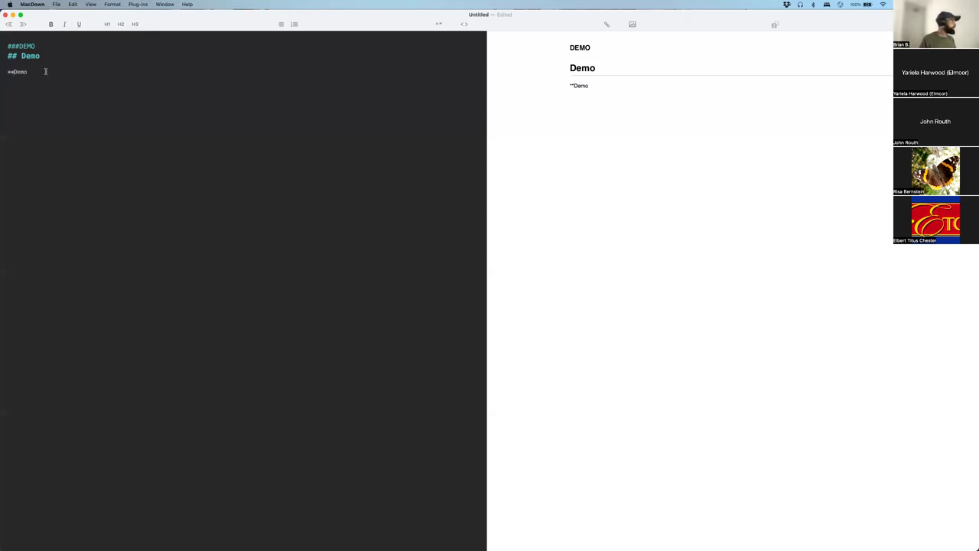
text(**)
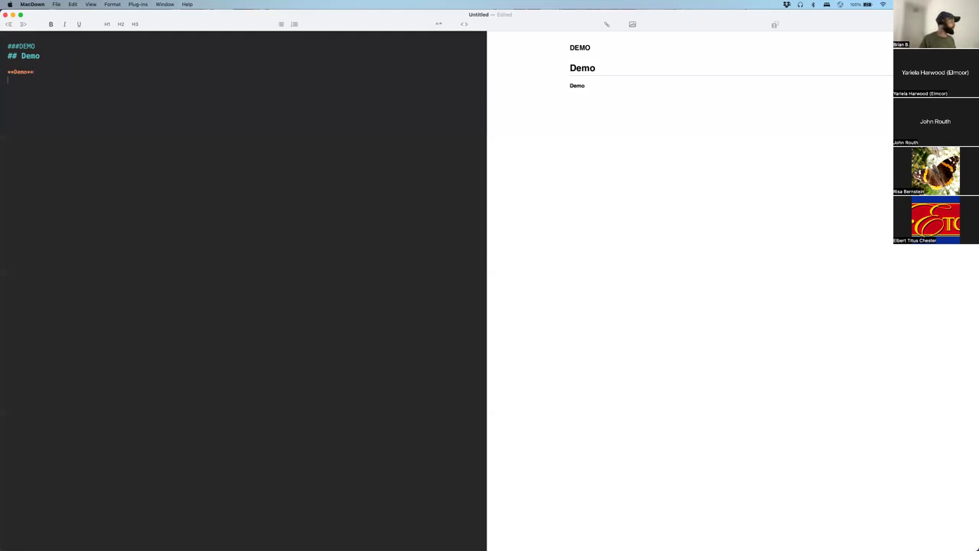
Add a DEMO line below the bold Demo, strip its stray dashes, and italicise it
key(Return)
text(DEMO)
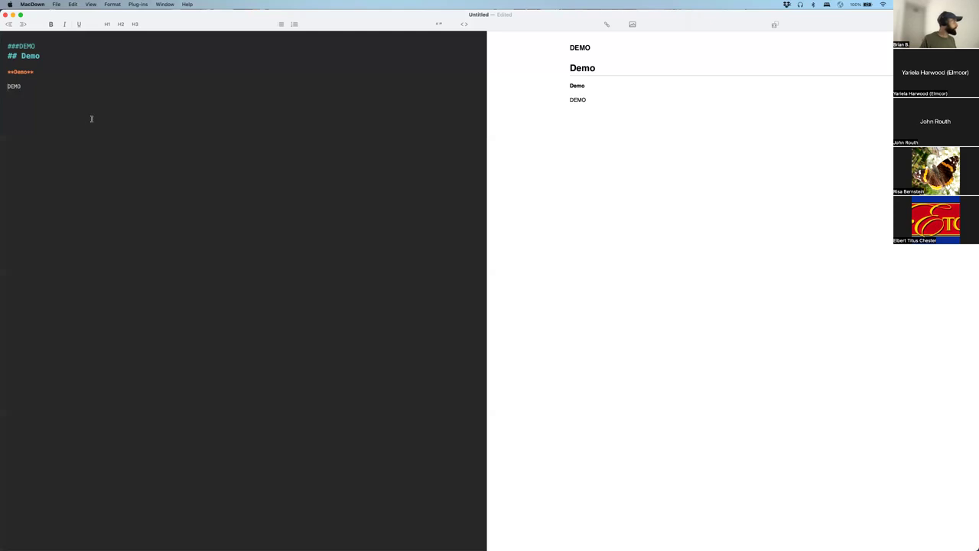
text(--)
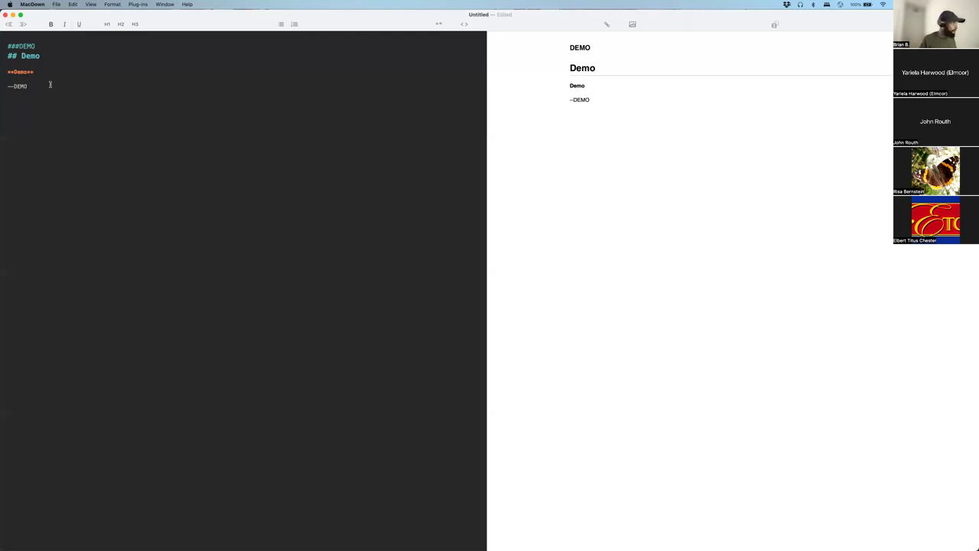
text(--)
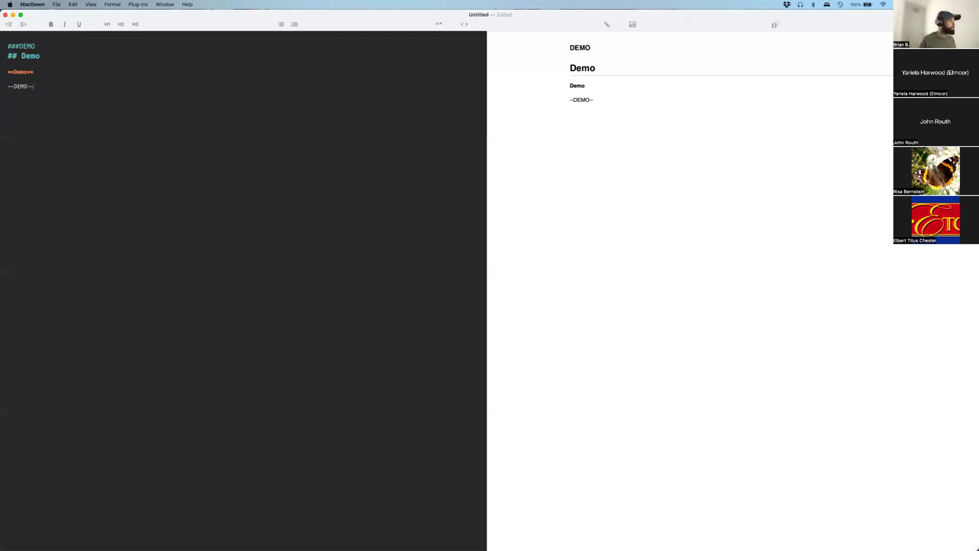
key(BackSpace)
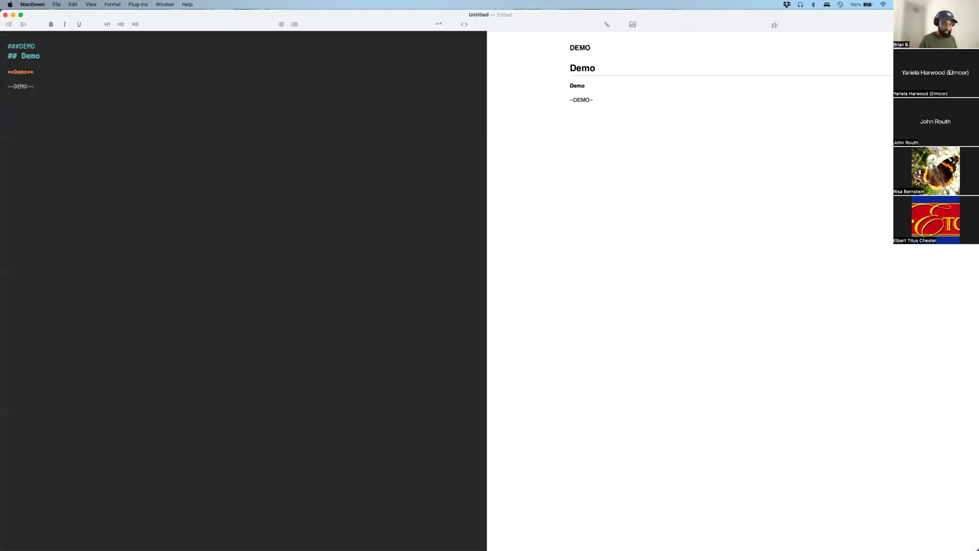
click(13, 86)
key(BackSpace)
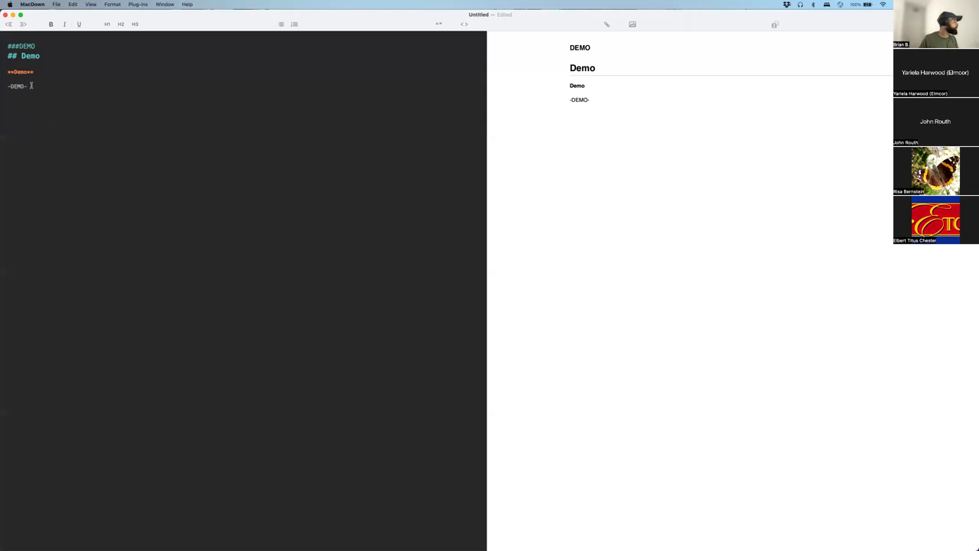
key(BackSpace)
click(11, 86)
key(BackSpace)
drag(34, 87, 6, 87)
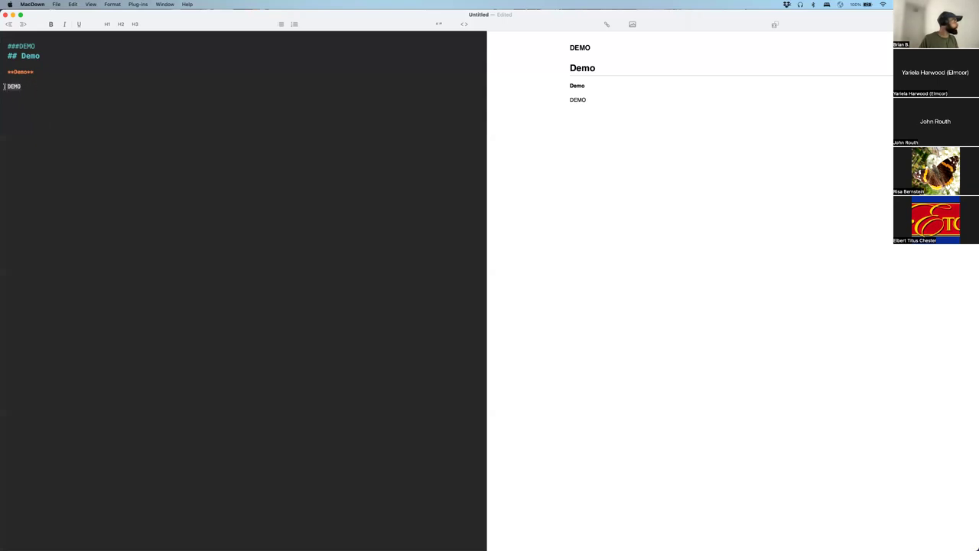
click(65, 23)
click(39, 88)
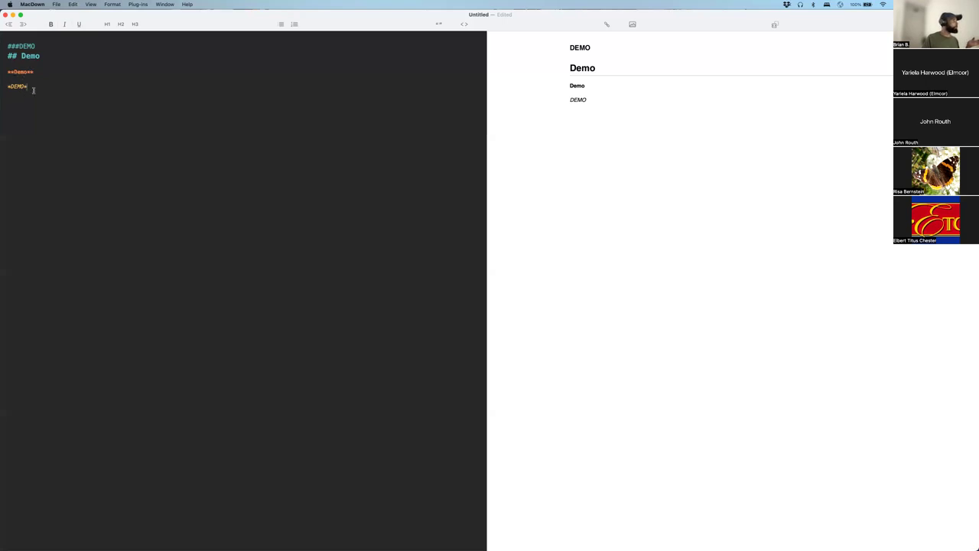
Add a new _DEMO_ line below the italic DEMO line
key(Return)
text(_DEM)
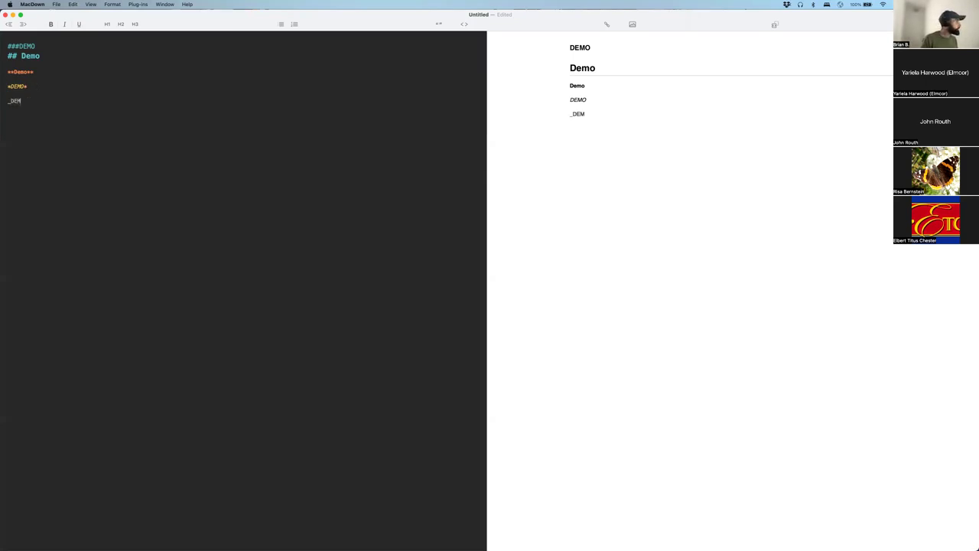
text(O_)
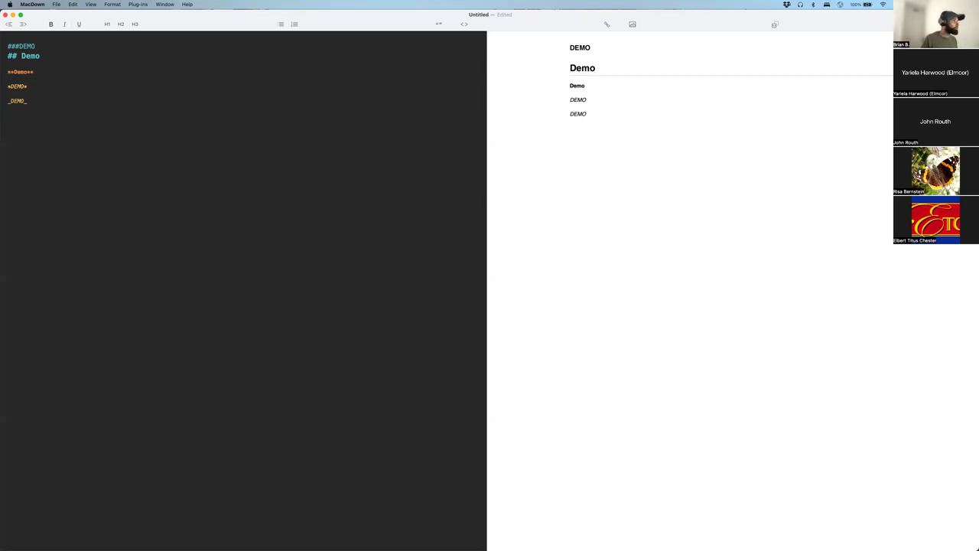
text(_)
click(4, 104)
text(_)
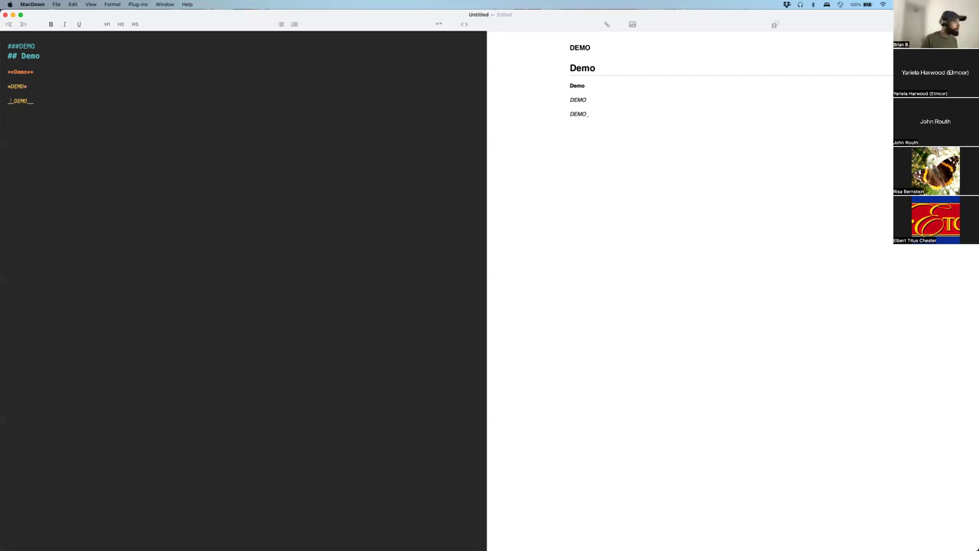
drag(41, 100, 2, 100)
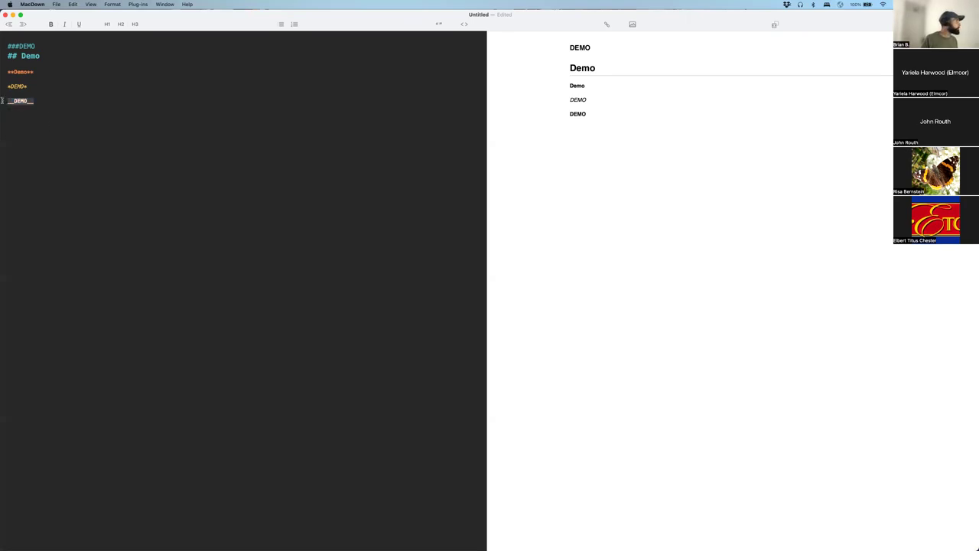
text(DEMO)
Apply underline formatting to DEMO, remove stray markers, and close the document without saving
drag(22, 100, 6, 100)
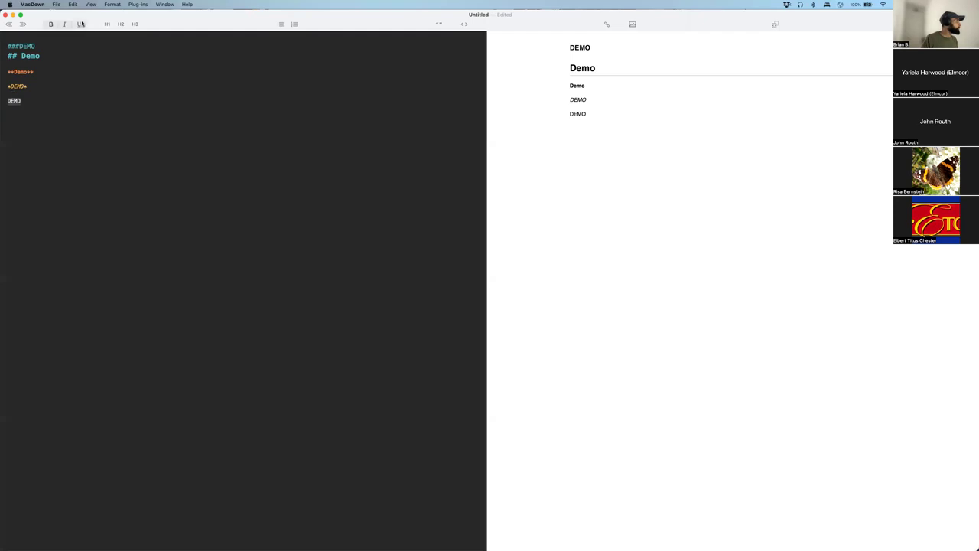
click(79, 23)
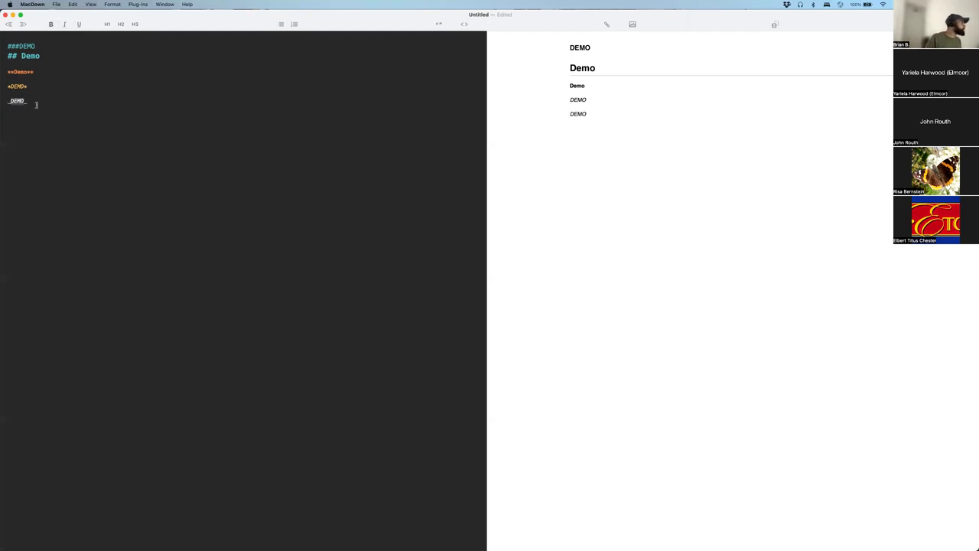
click(45, 102)
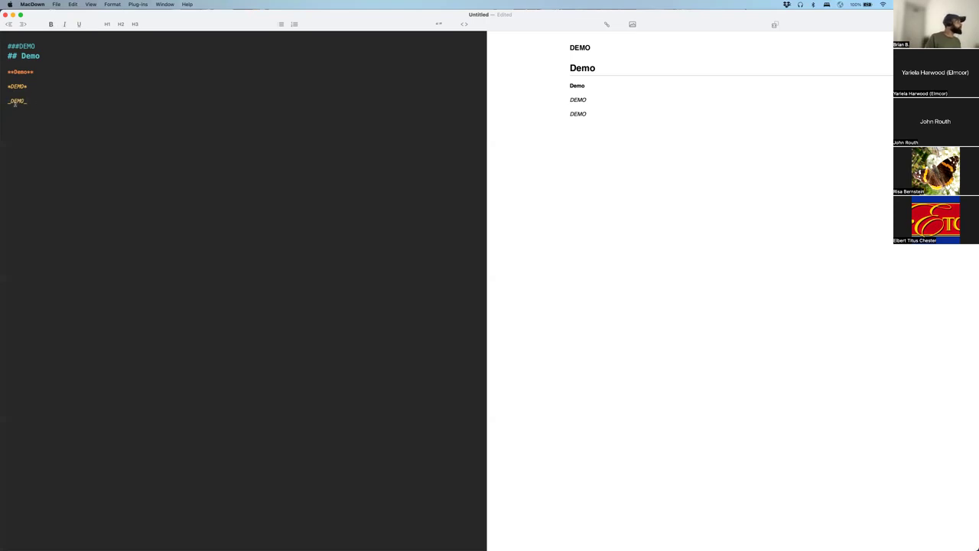
click(79, 23)
key(BackSpace)
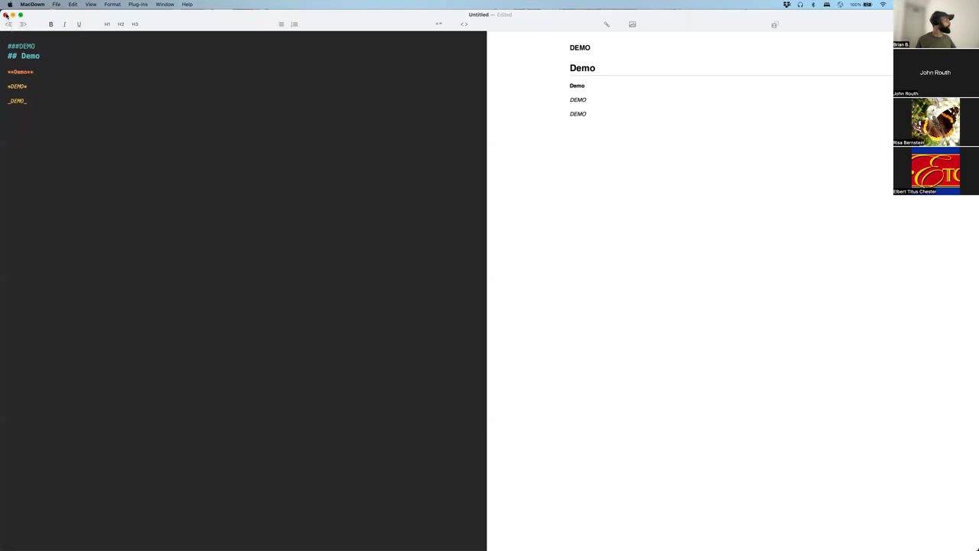
key(super+w)
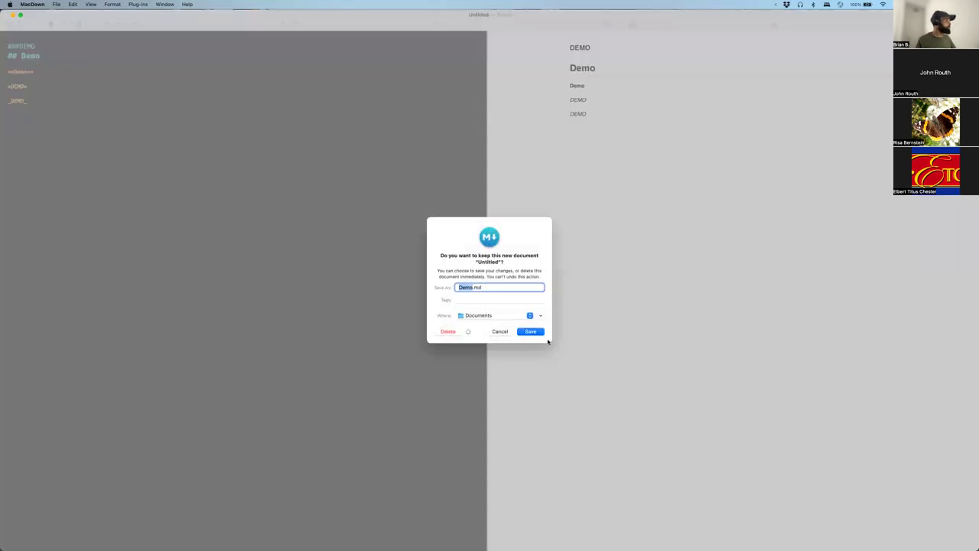
click(447, 331)
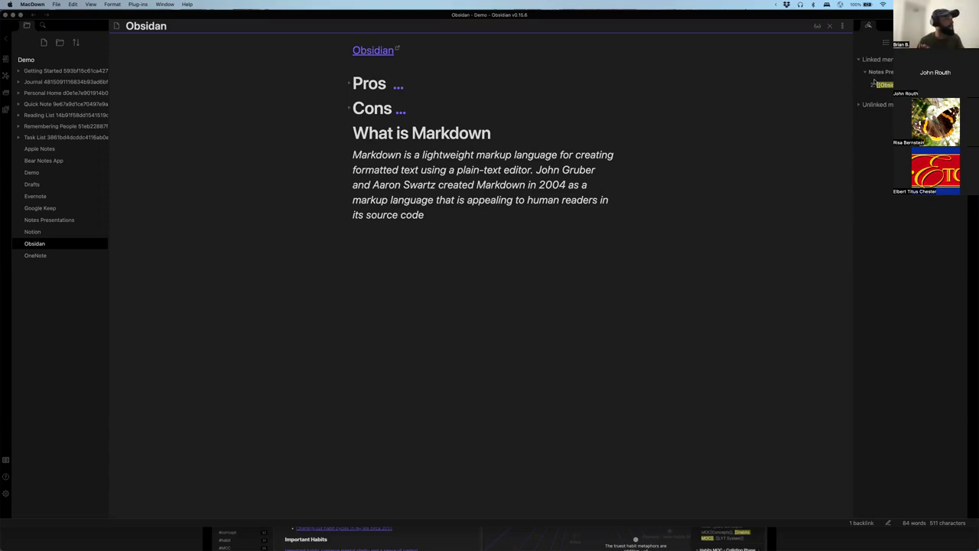
Open Notes Presentations from the Obsidan note's linked mentions
click(857, 107)
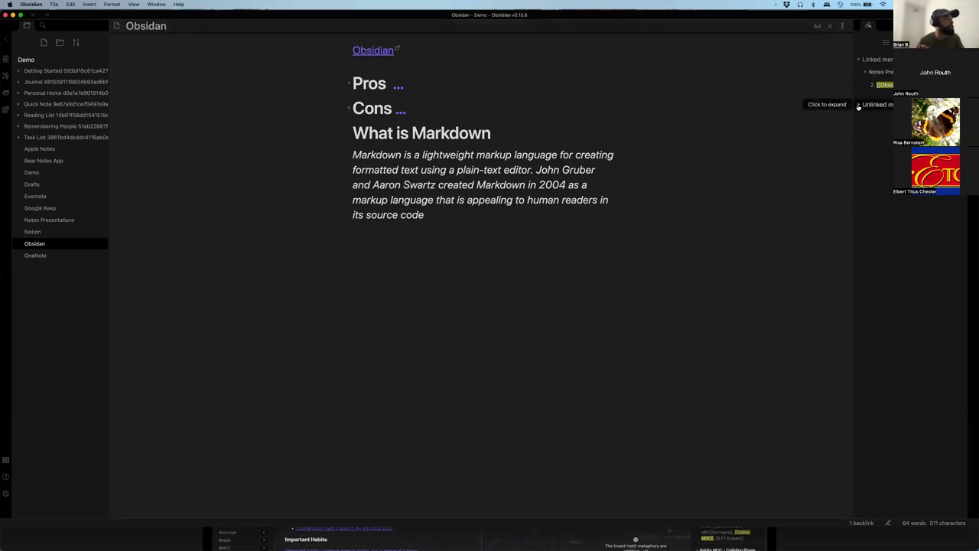
click(859, 60)
click(859, 60)
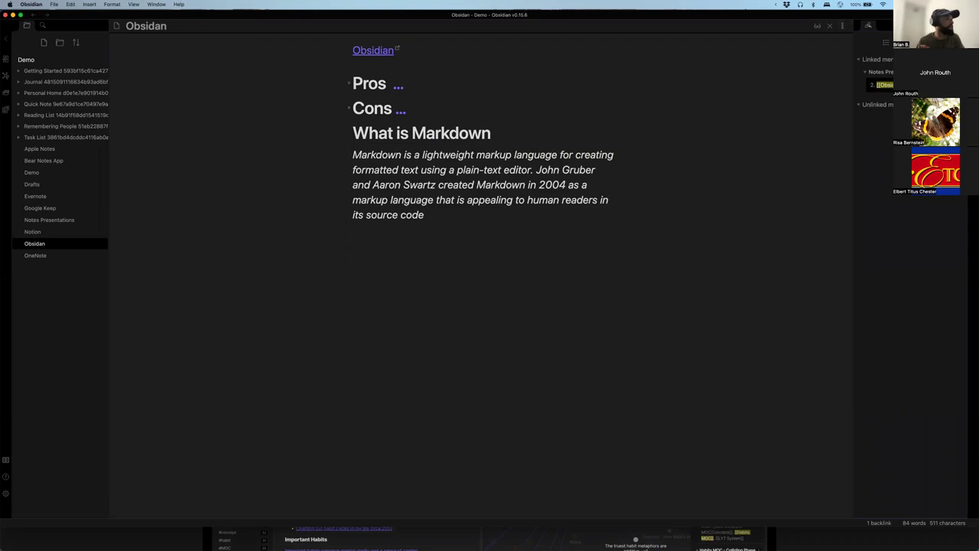
click(883, 84)
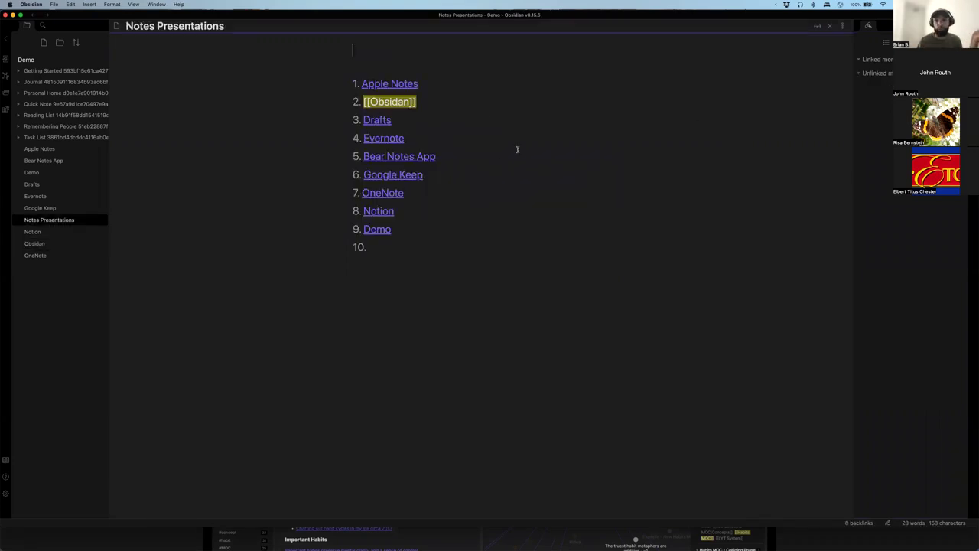
Open the vault graph view, zoom in, and open the Demo note from it
click(5, 77)
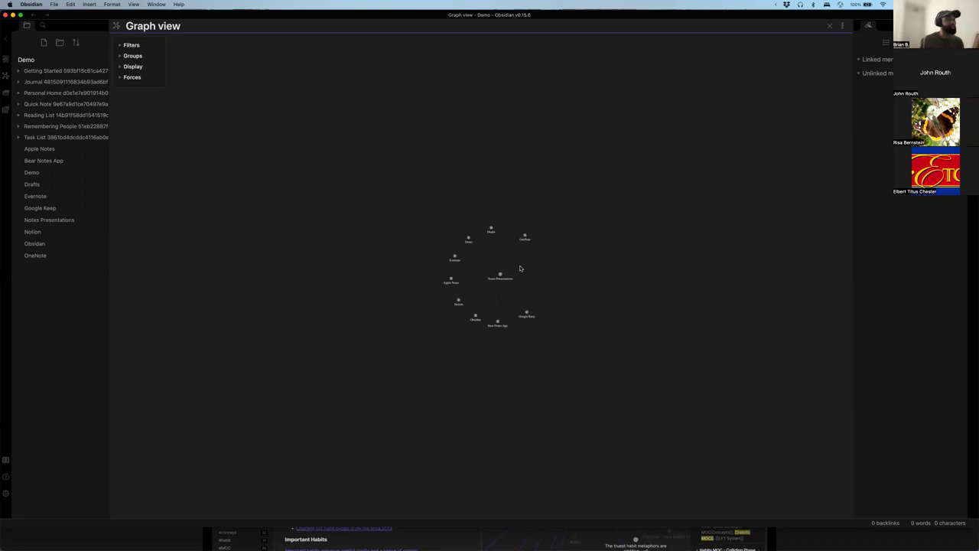
scroll(520, 268, up, 5)
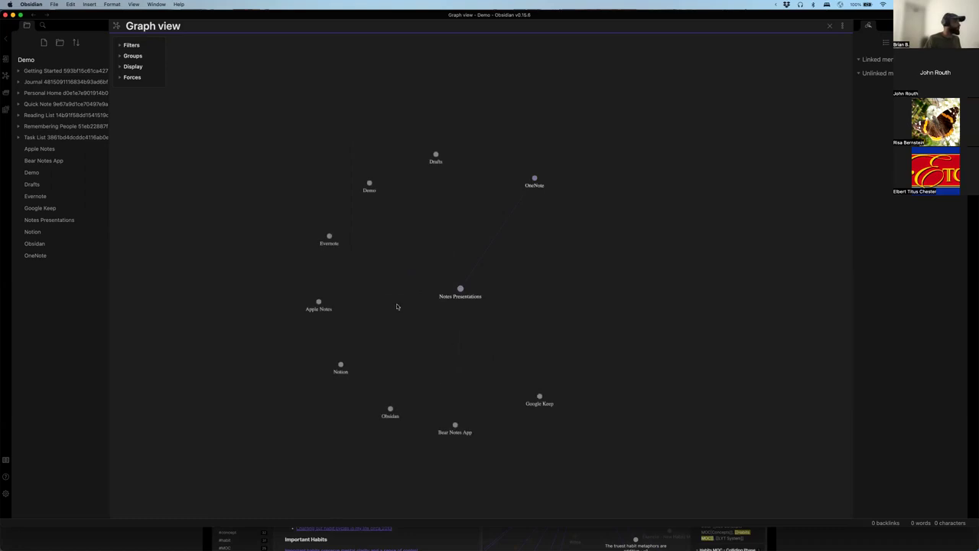
click(369, 185)
Add a [[Markdown]] link below 'This is a test', then follow it in reading view
click(364, 152)
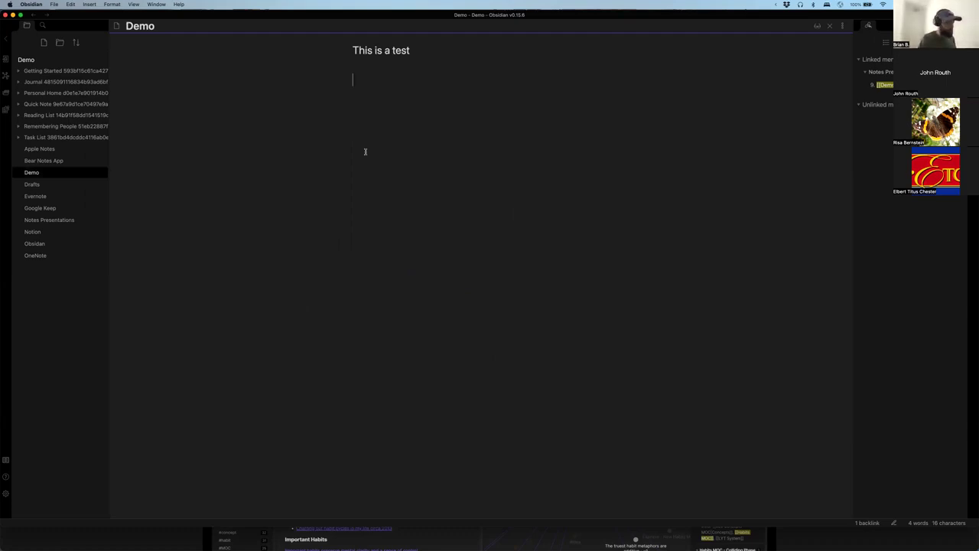
text([[Me)
text(rkdown)
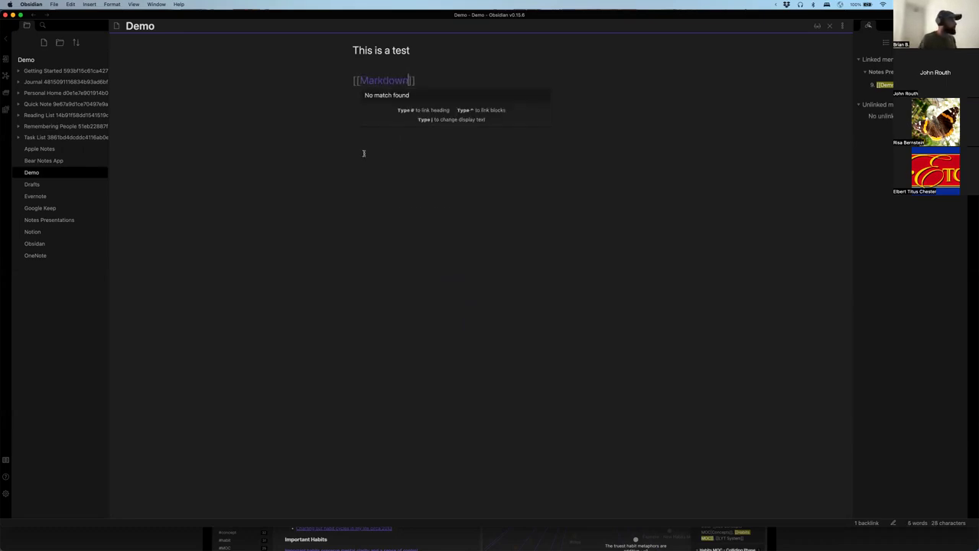
key(Right)
key(Right)
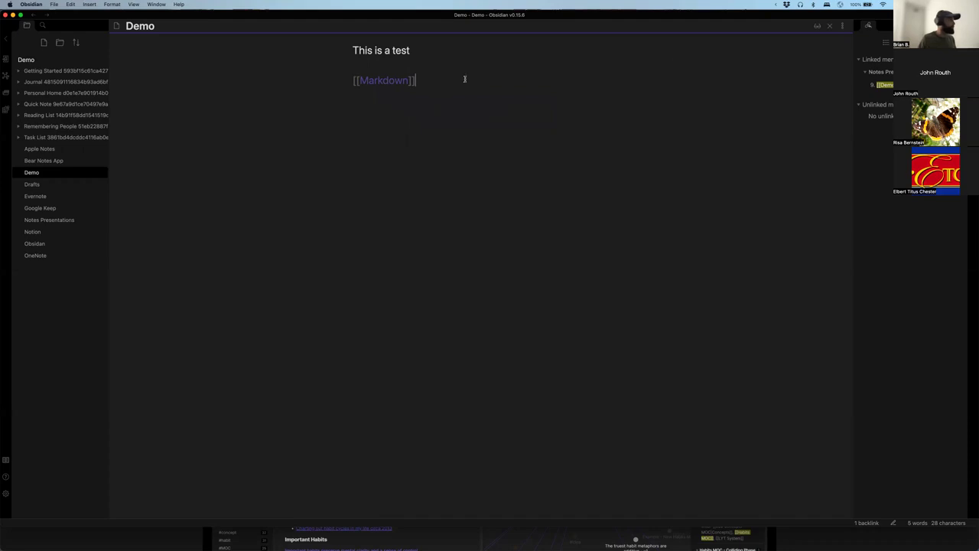
click(816, 26)
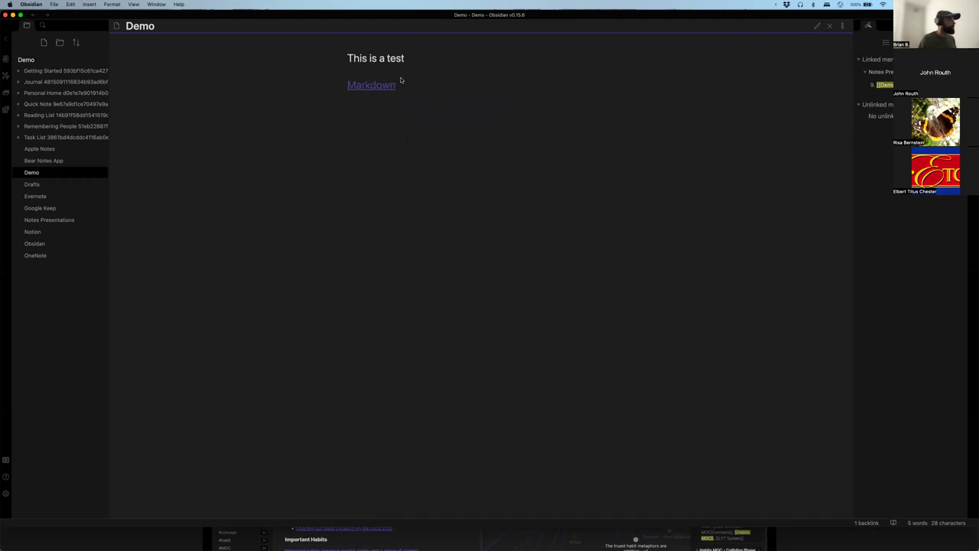
click(358, 84)
Write 'This is a markdown discussion' in the new note, then reopen the Markdown note from the graph
text(Th)
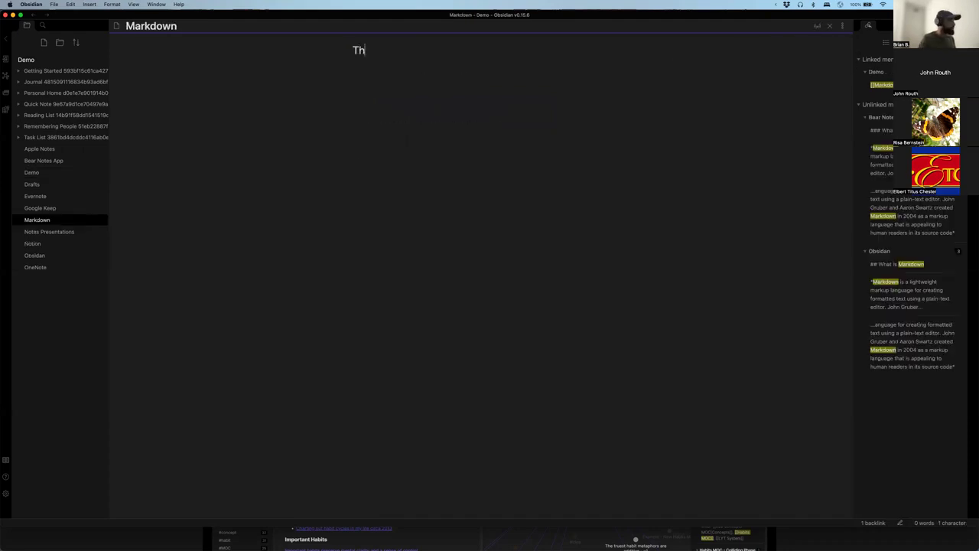
text(is is a mar)
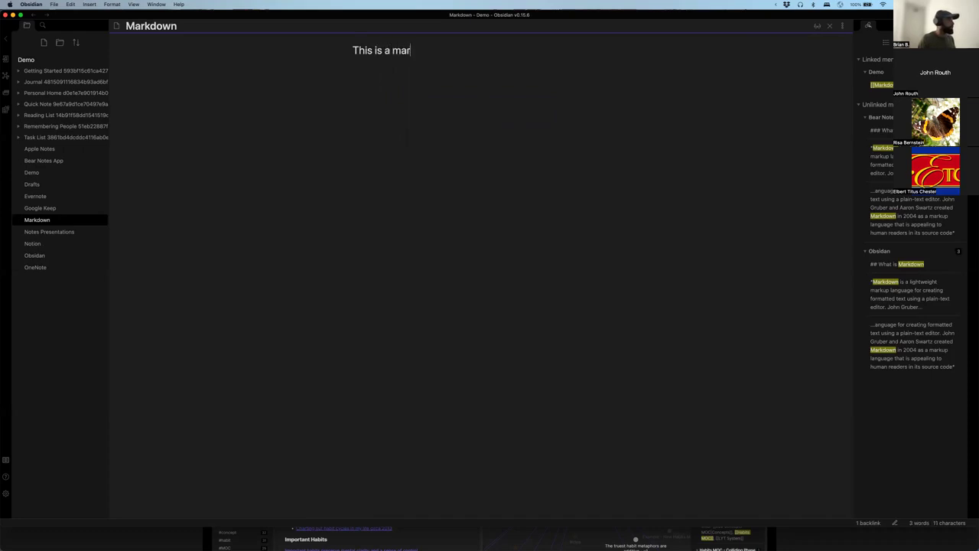
text(kdown discussion)
click(10, 75)
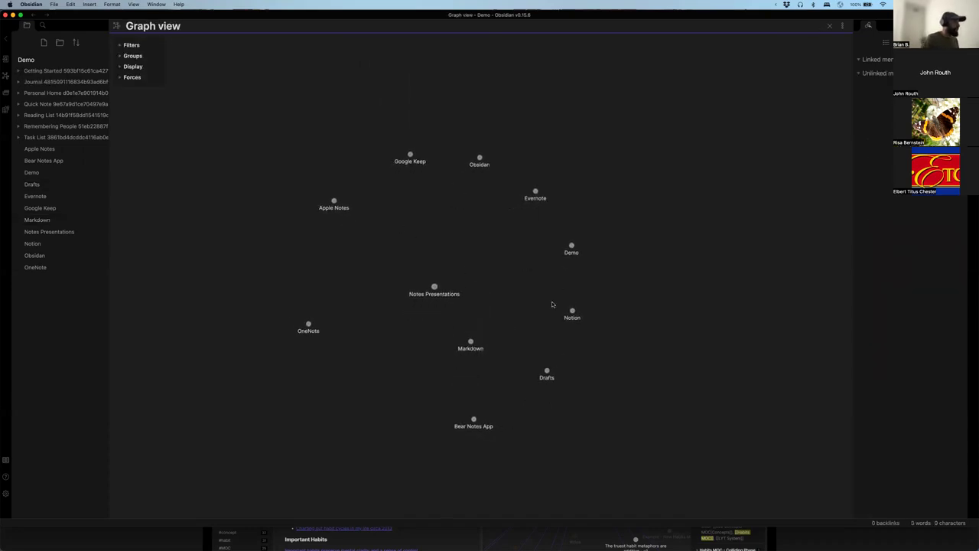
scroll(531, 295, up, 5)
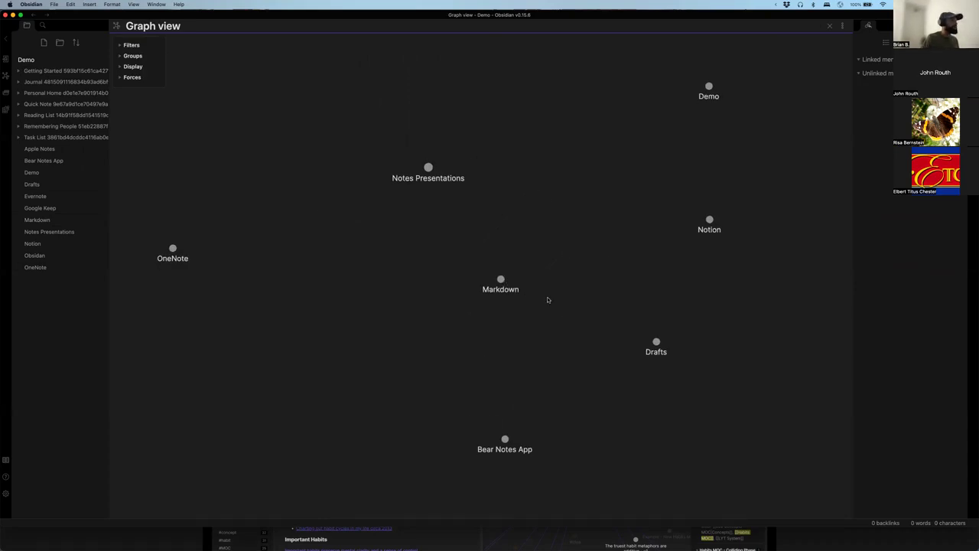
click(500, 279)
Add 'used in [[Bear Notes App]]' to the Markdown note and follow that link
text(used in )
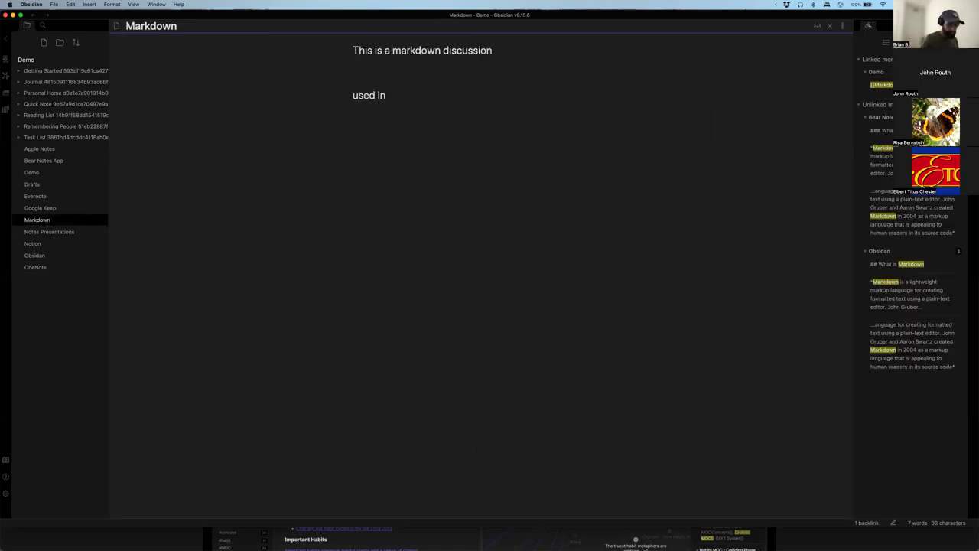
text([[B)
click(425, 108)
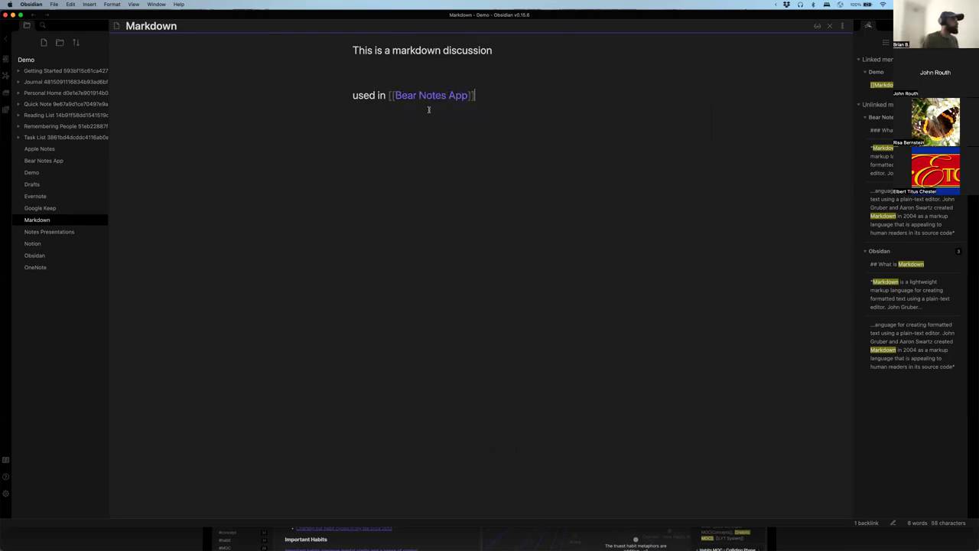
key(Return)
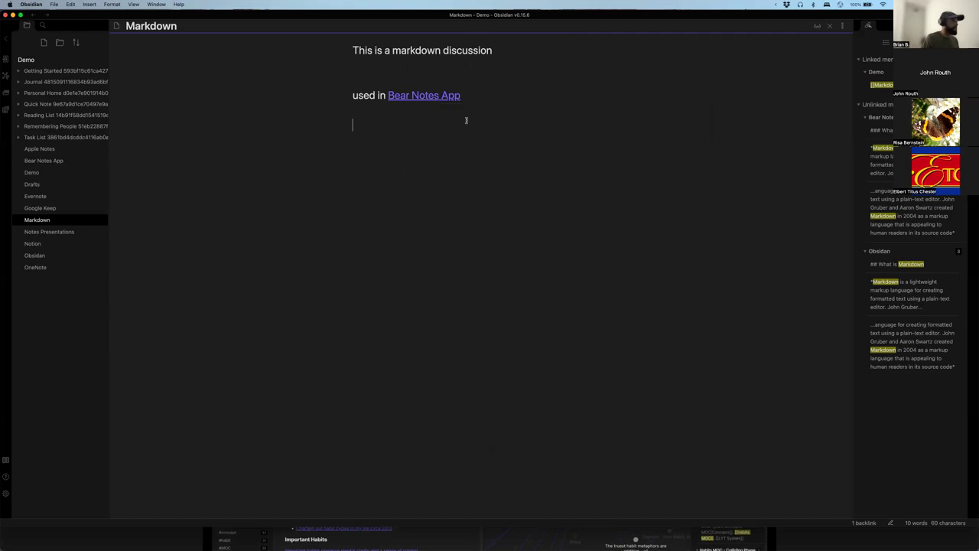
click(436, 96)
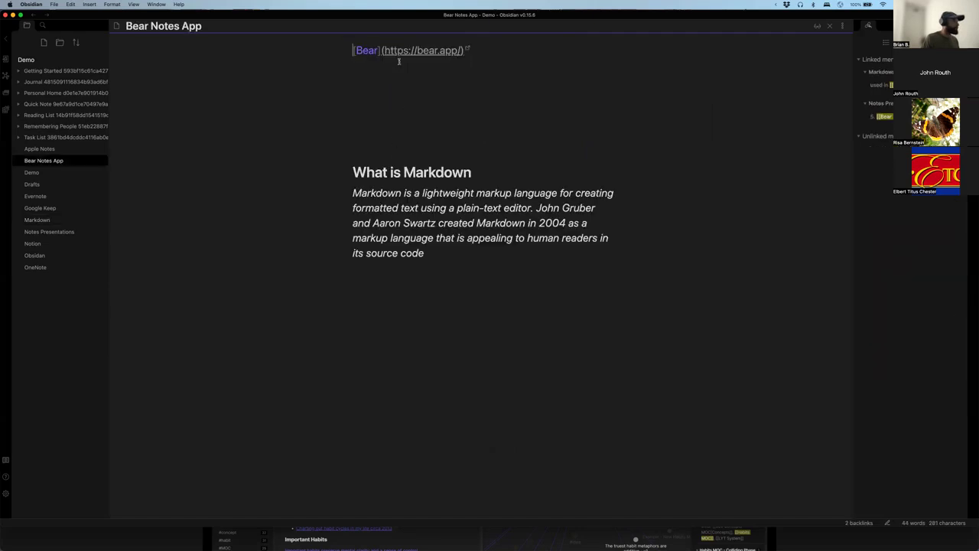
click(881, 116)
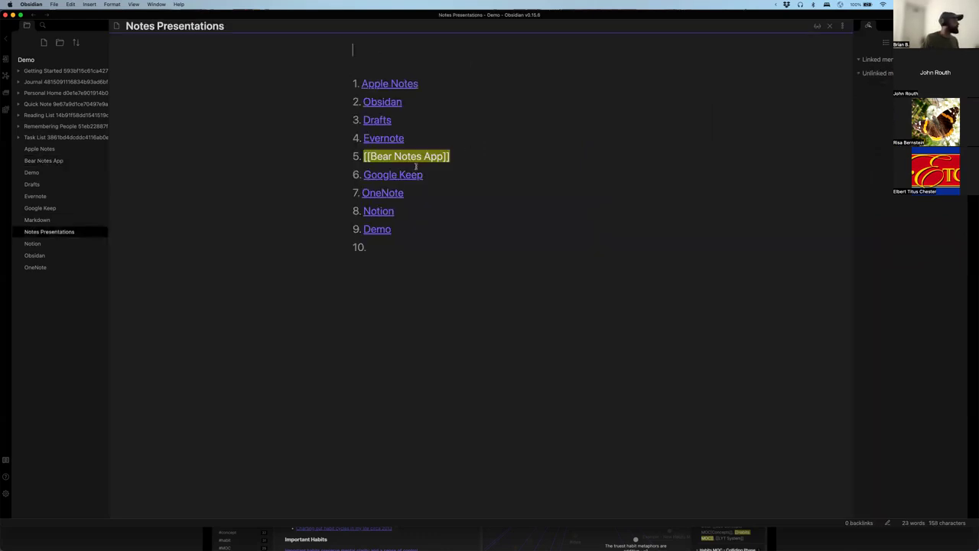
key(super+g)
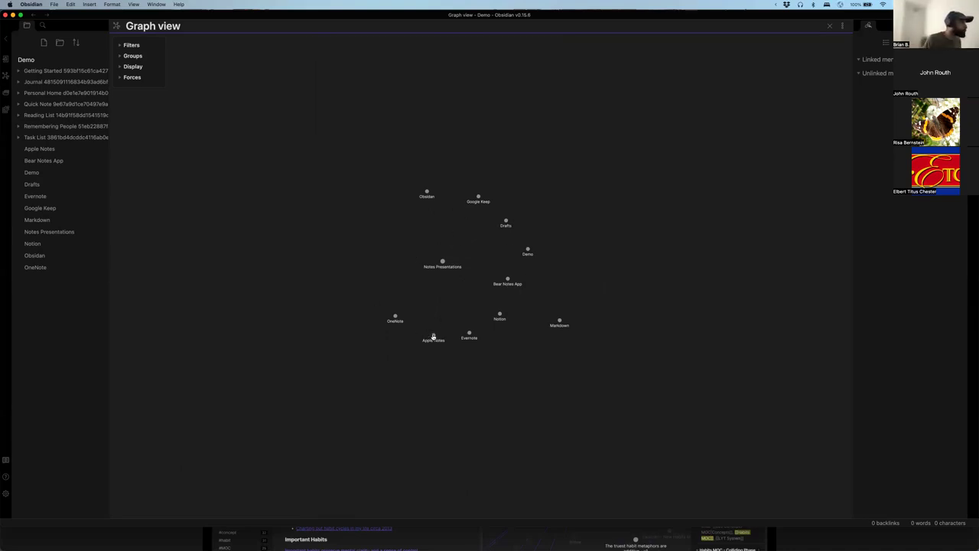
click(426, 193)
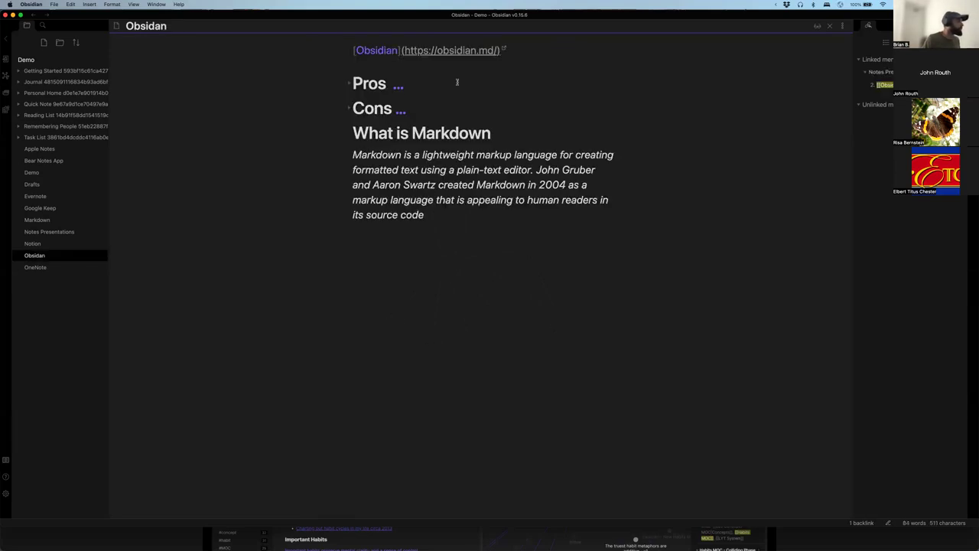
click(450, 50)
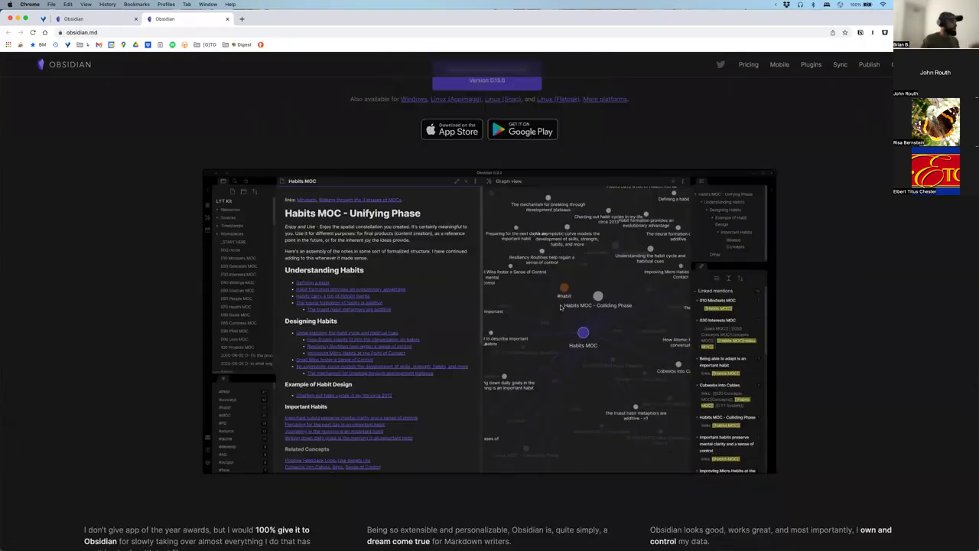
scroll(561, 306, down, 1)
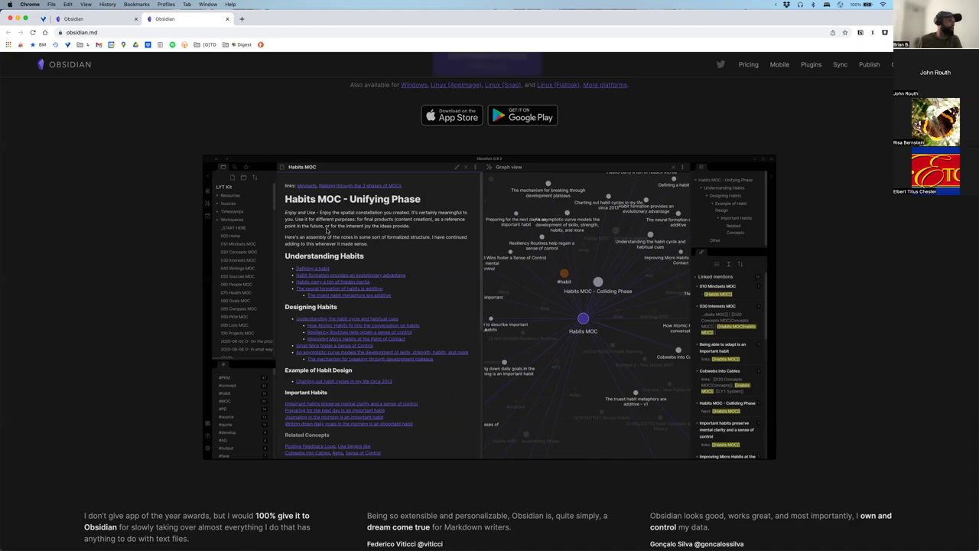
scroll(324, 233, up, 5)
scroll(325, 230, up, 2)
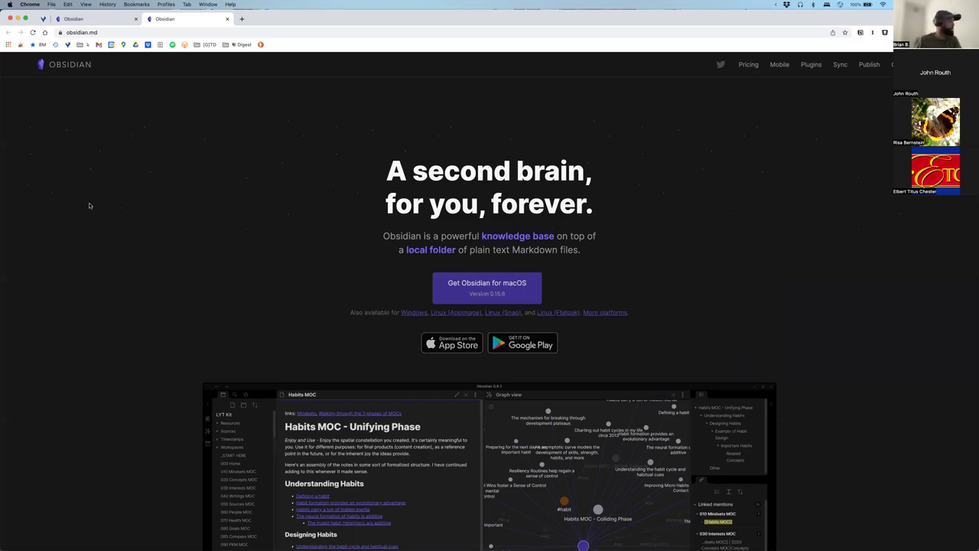
Close Chrome, return to Obsidian, and create an Untitled note and an Untitled folder
click(10, 18)
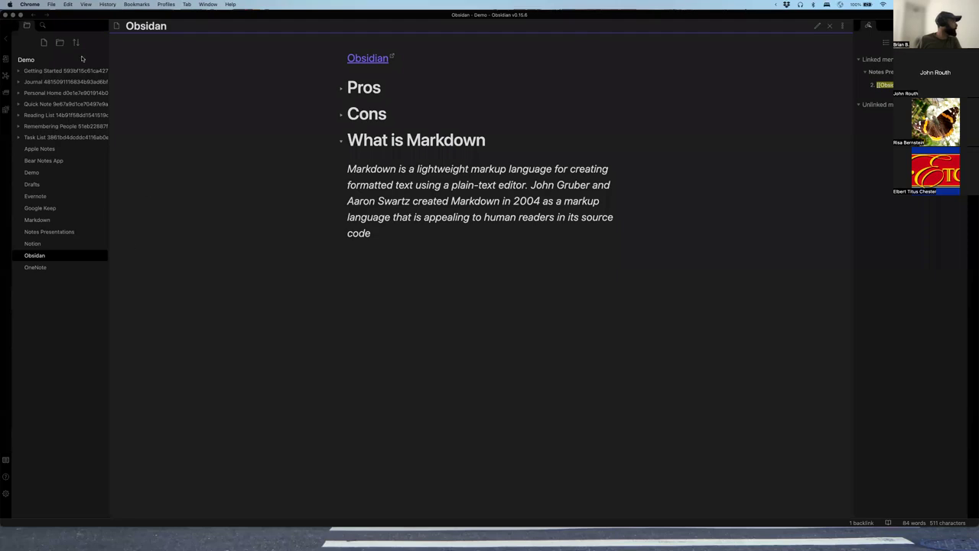
click(36, 16)
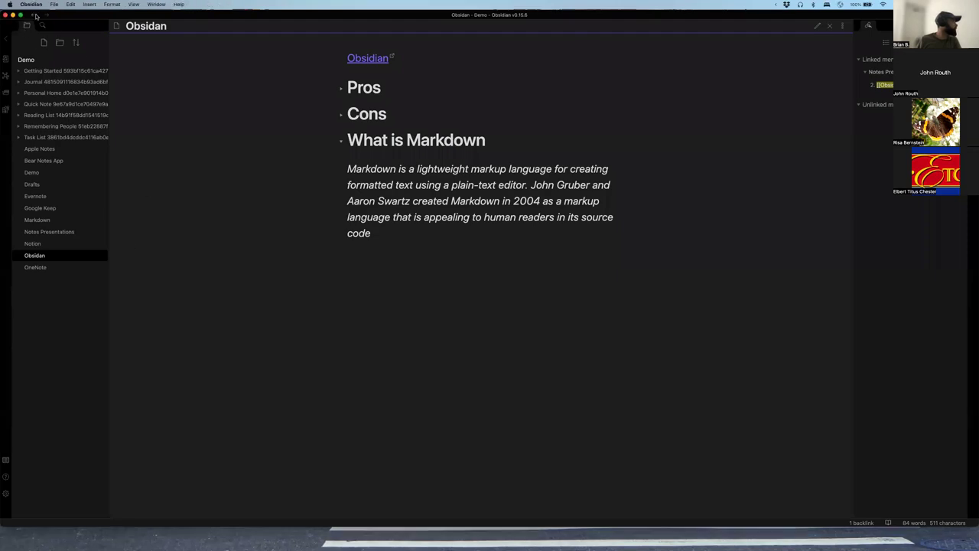
key(super+g)
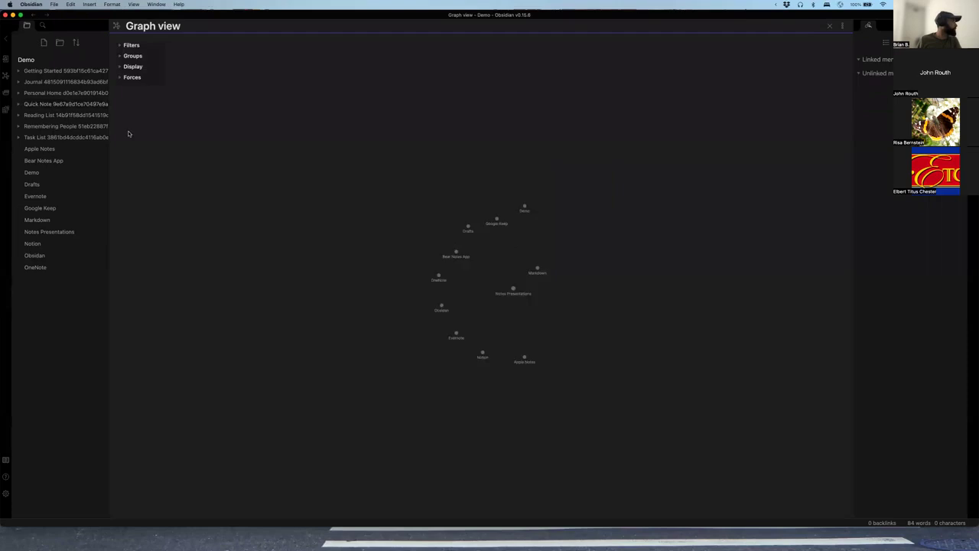
click(5, 60)
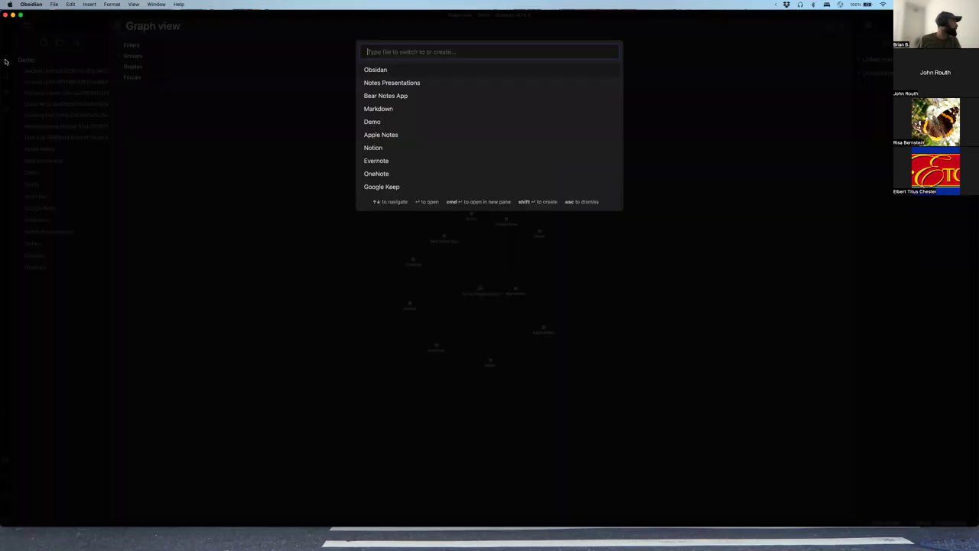
click(25, 145)
click(44, 42)
click(60, 43)
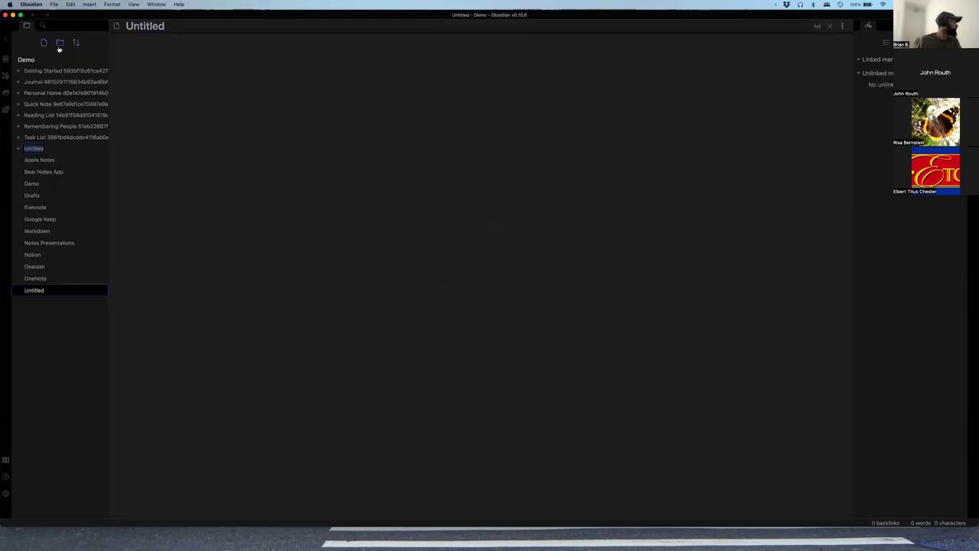
Open the Bear website from the Bear Notes App note via Notes Presentations
click(48, 242)
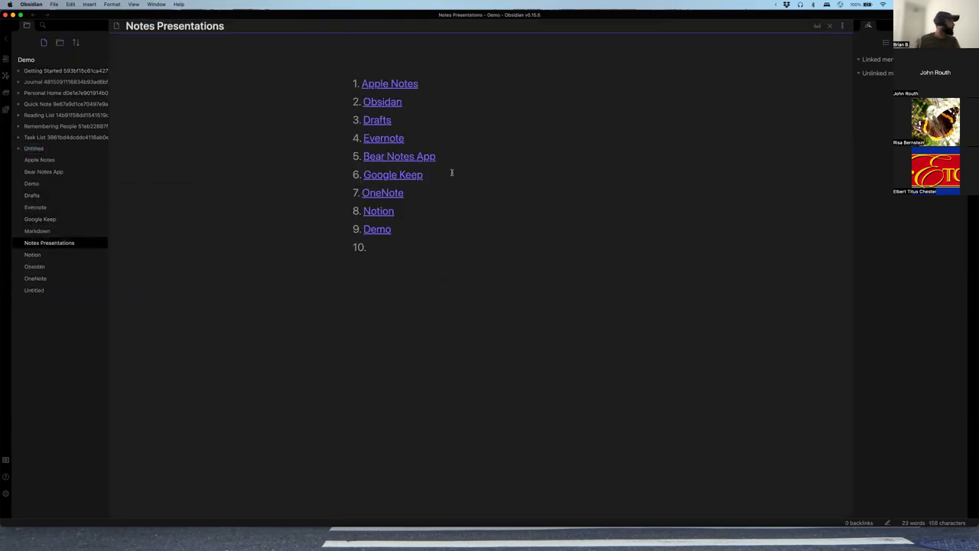
click(402, 158)
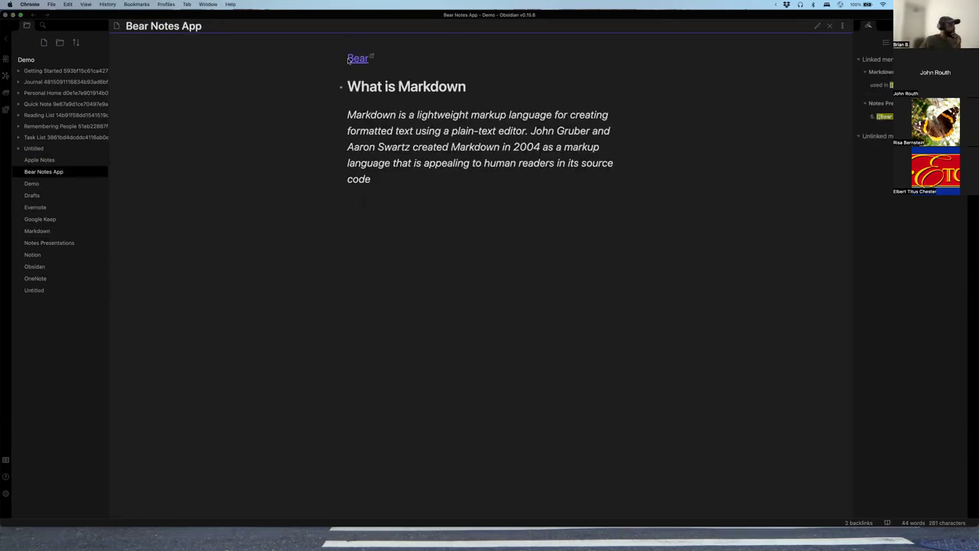
click(348, 59)
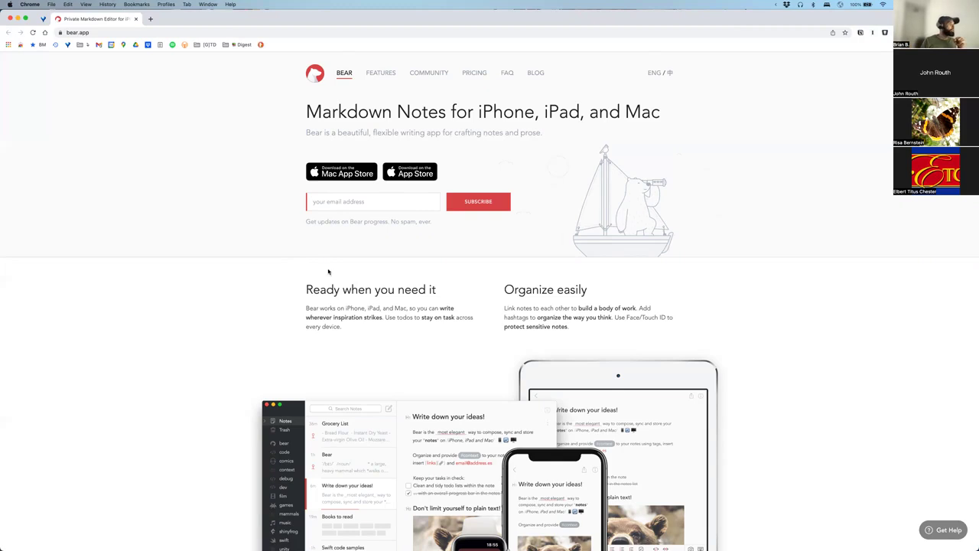
Scroll through the bear.app page, then close the Chrome window
scroll(329, 272, down, 3)
scroll(329, 272, down, 2)
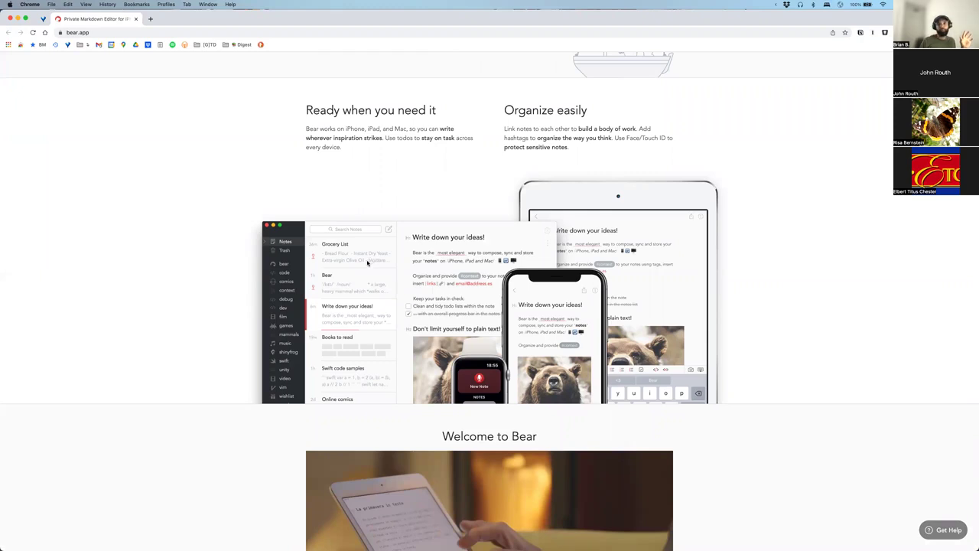
click(9, 18)
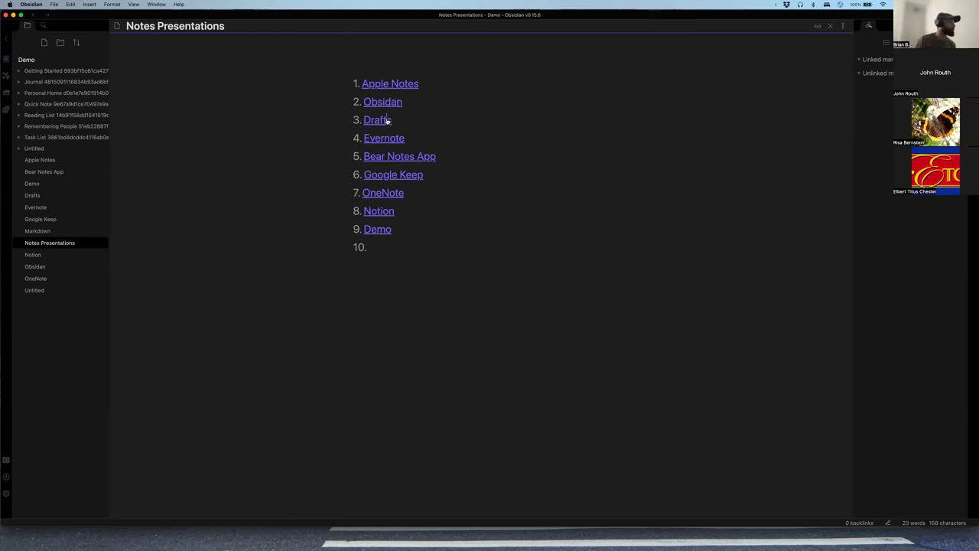
Open the Drafts note in reading view and follow its link to getdrafts.com
click(385, 121)
click(817, 25)
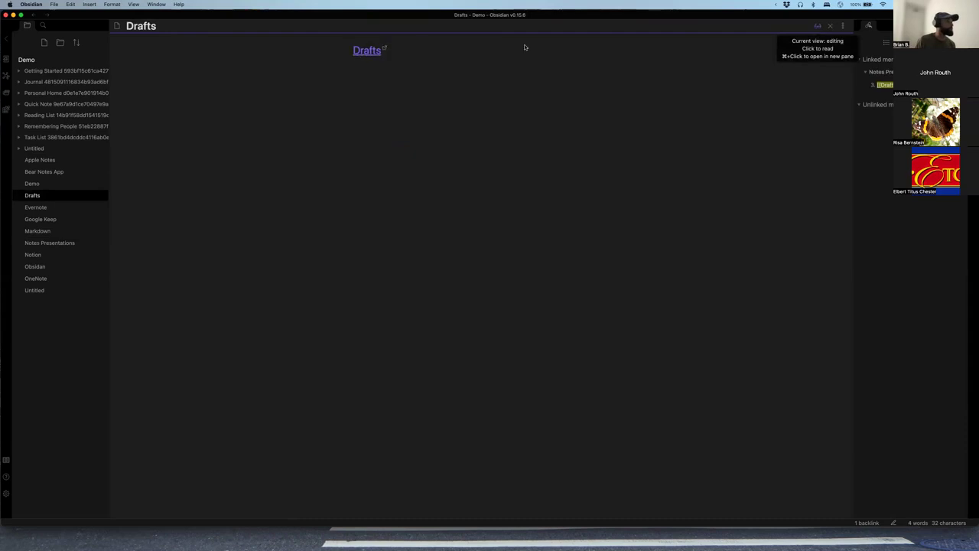
click(357, 59)
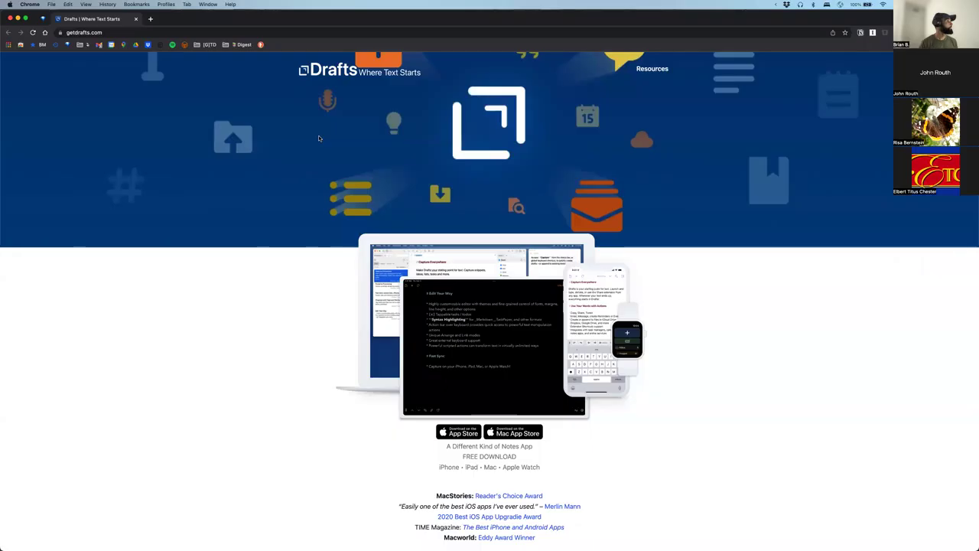
Close the getdrafts.com tab and Chrome window, returning to Obsidian's Drafts note
scroll(319, 139, down, 5)
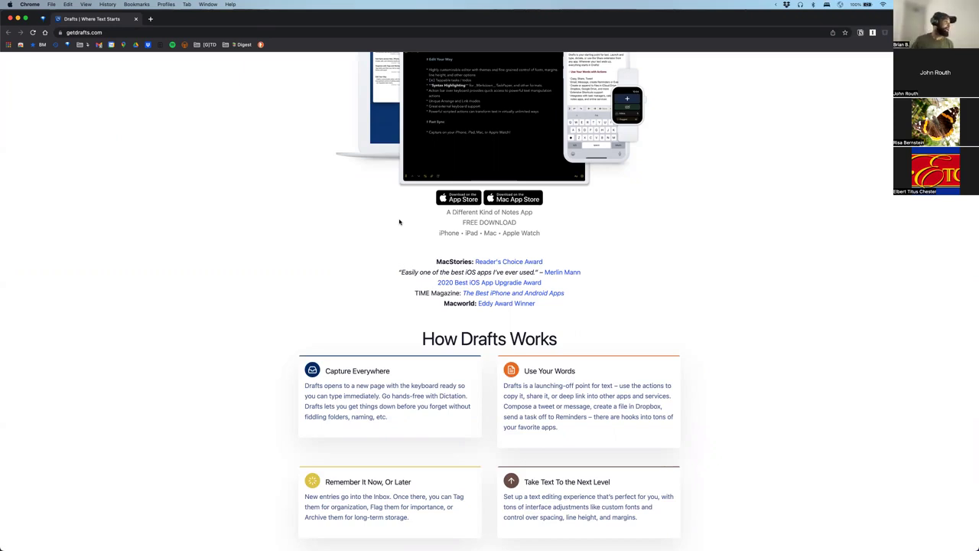
scroll(399, 222, up, 3)
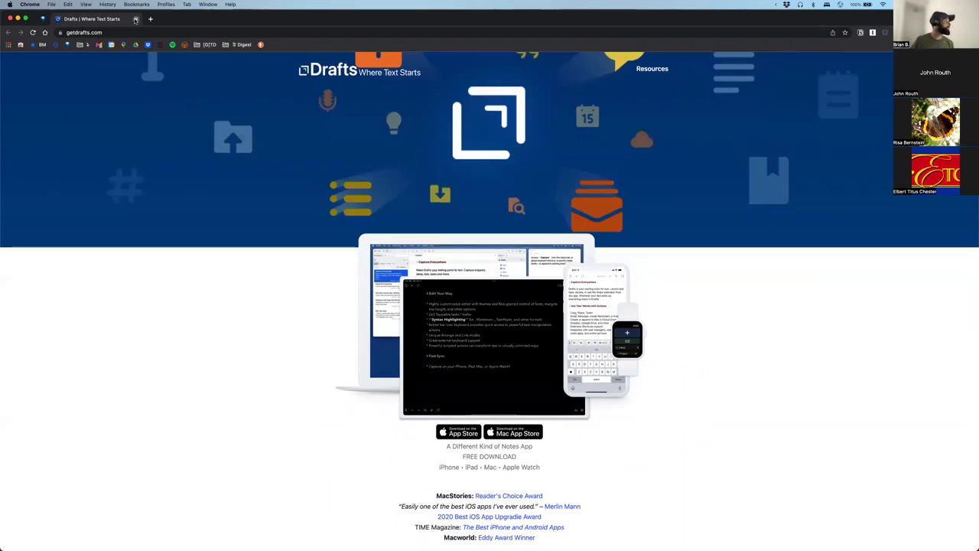
click(135, 19)
click(8, 18)
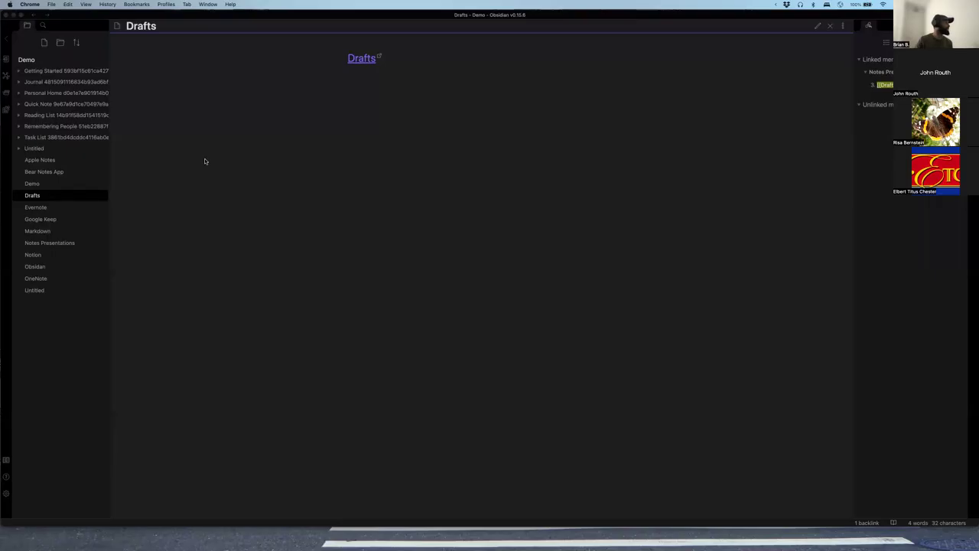
click(32, 17)
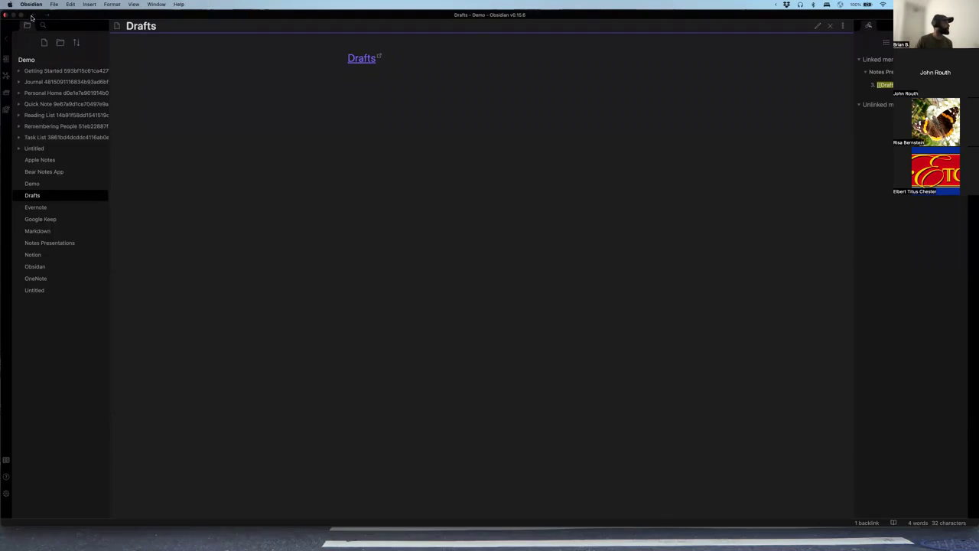
click(32, 17)
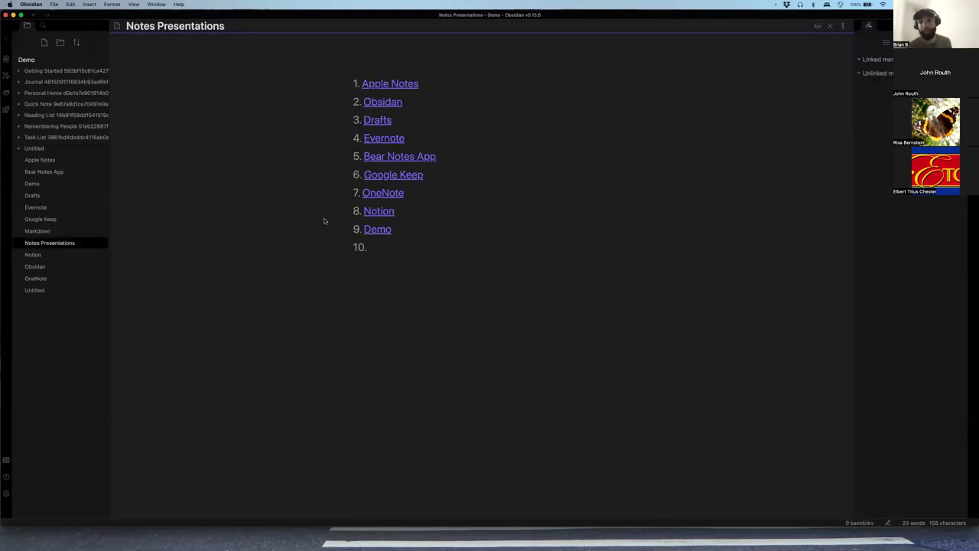